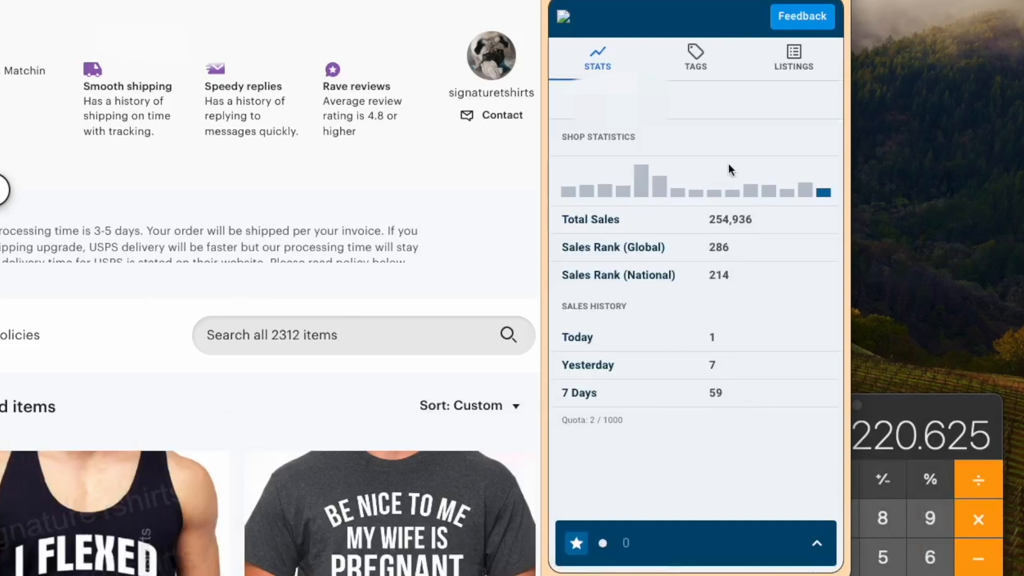
# - Check the monthly sales bars in the shop statistics for signaturetshirts and open the shop's full Shop Info page
pyautogui.moveTo(754, 193)
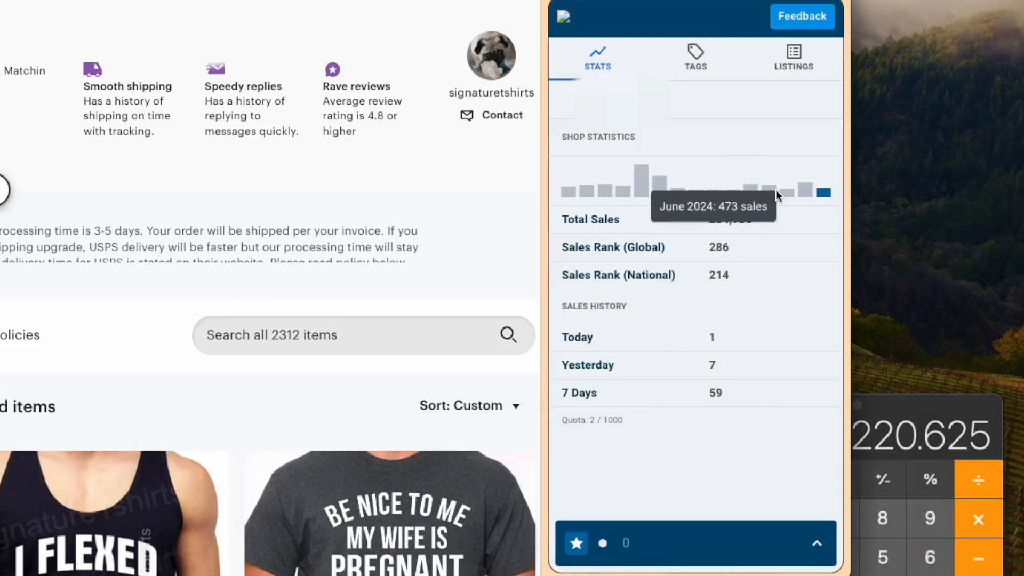
pyautogui.moveTo(633, 187)
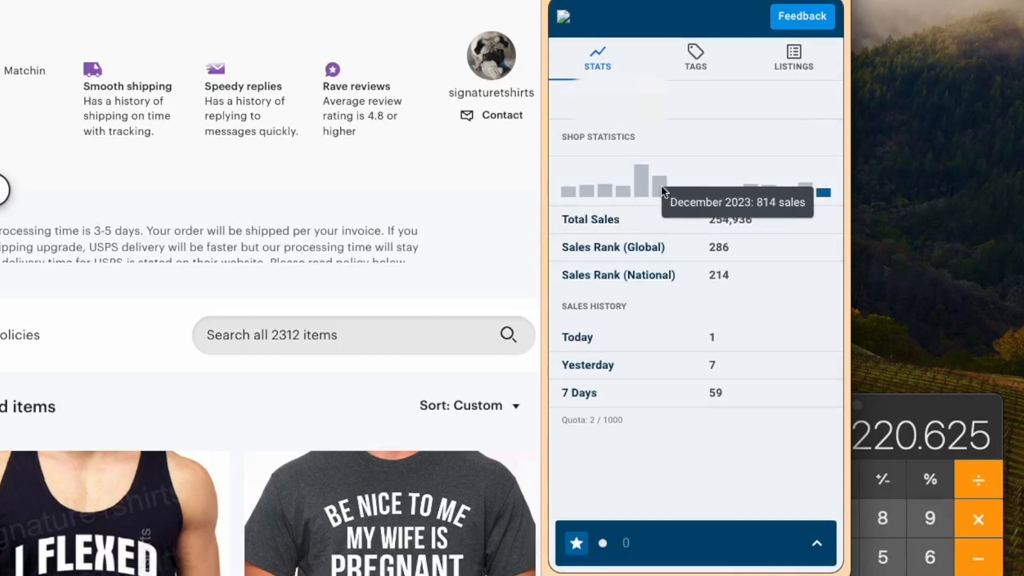
pyautogui.moveTo(788, 197)
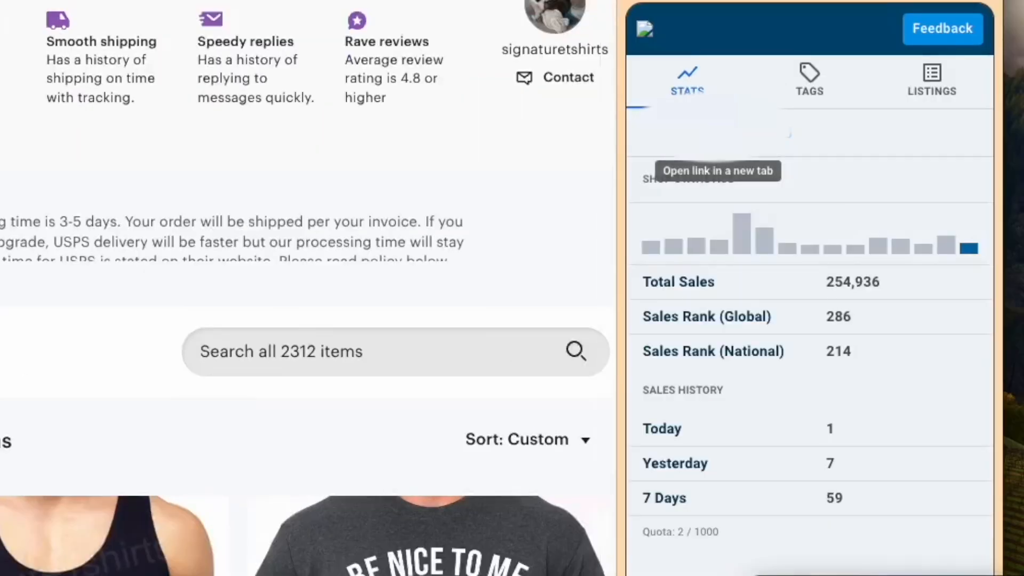
pyautogui.click(687, 177)
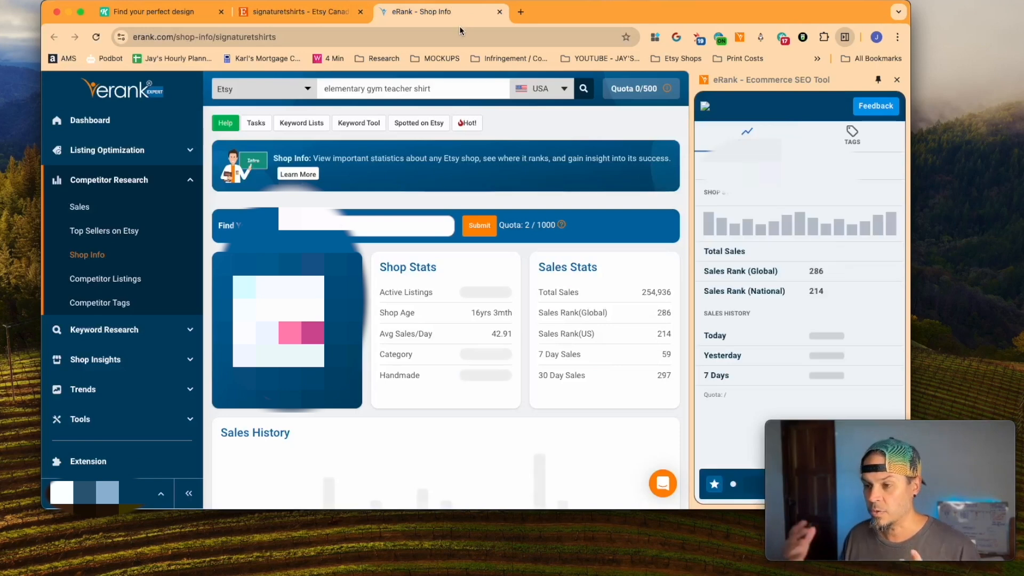
# - Open the Profit Calculator and review its price, cost, fee and estimated profit fields
pyautogui.click(87, 420)
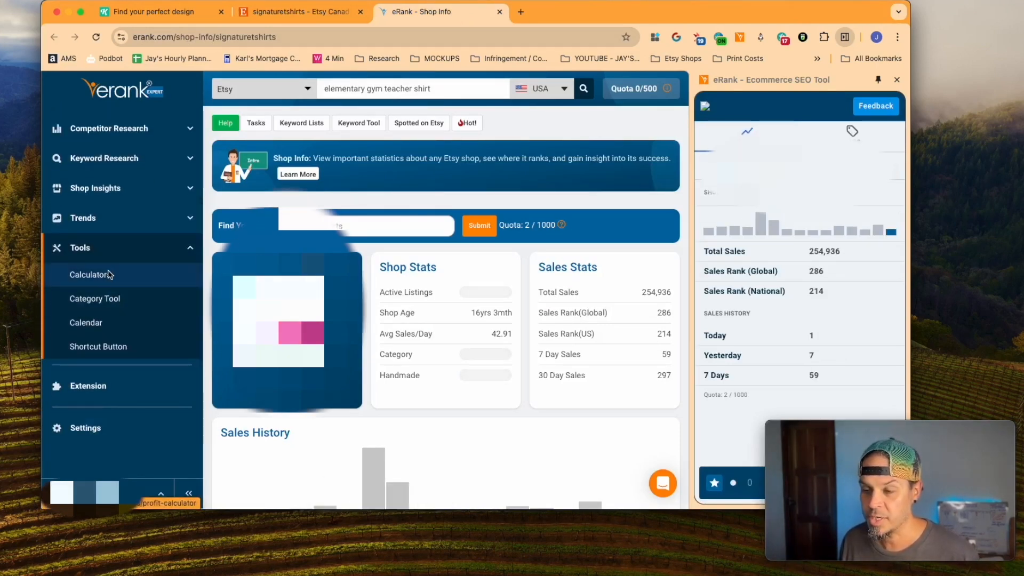
pyautogui.click(108, 272)
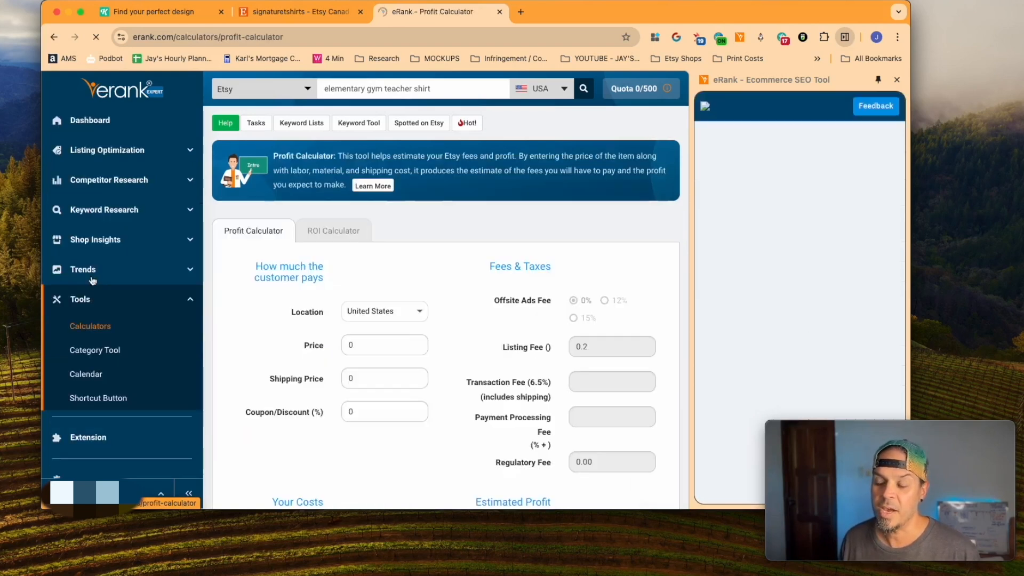
pyautogui.scroll(-2, 430, 354)
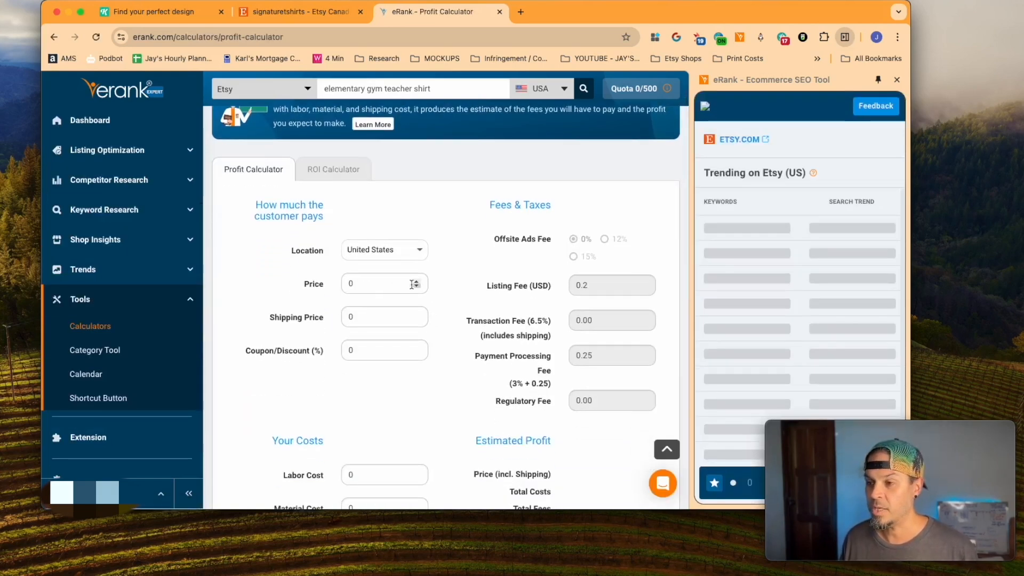
pyautogui.scroll(-3, 411, 285)
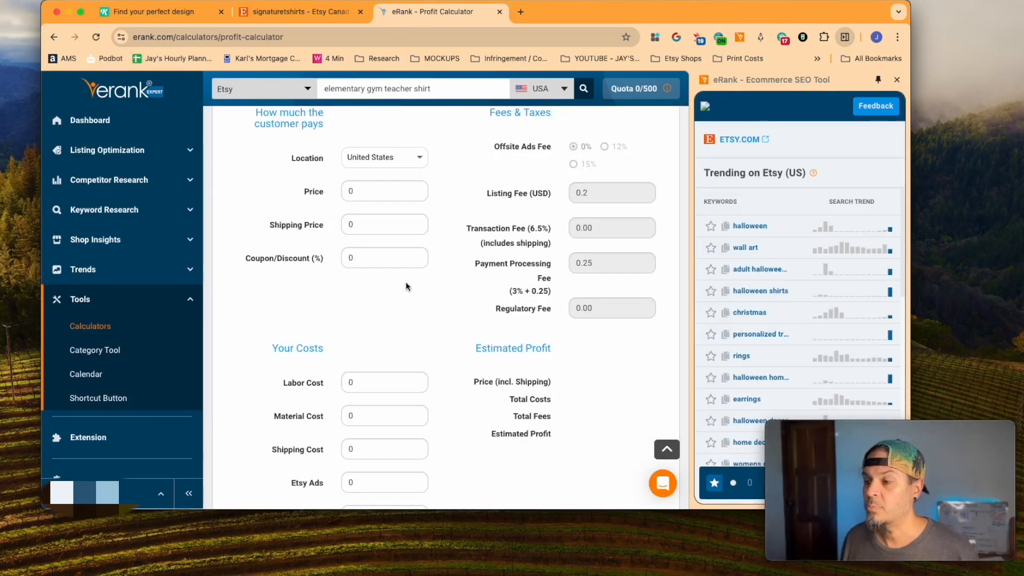
# - Look up "funny dog mom shirt" in the Category Tool and examine the most popular Etsy categories for it
pyautogui.click(92, 352)
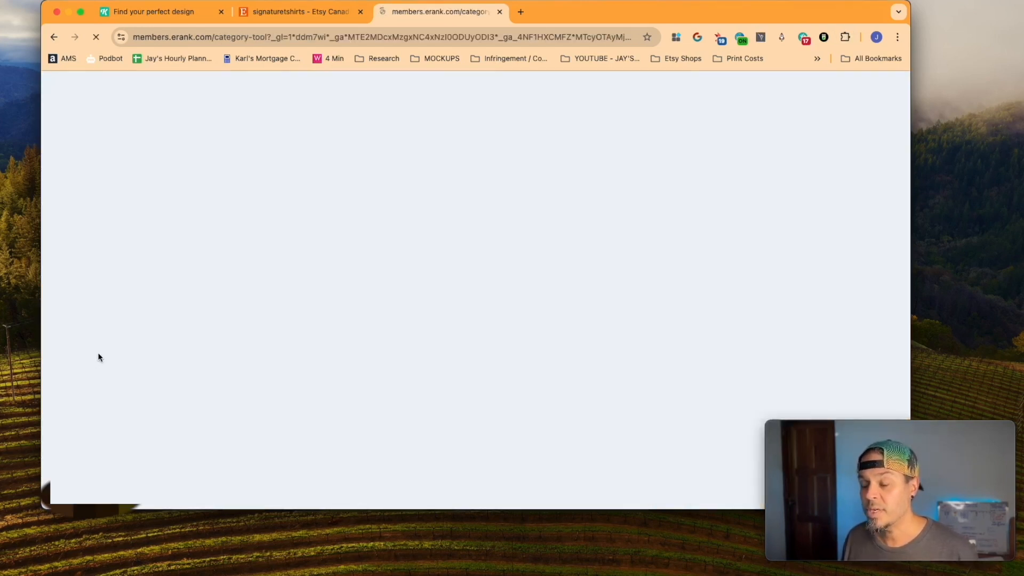
pyautogui.click(315, 170)
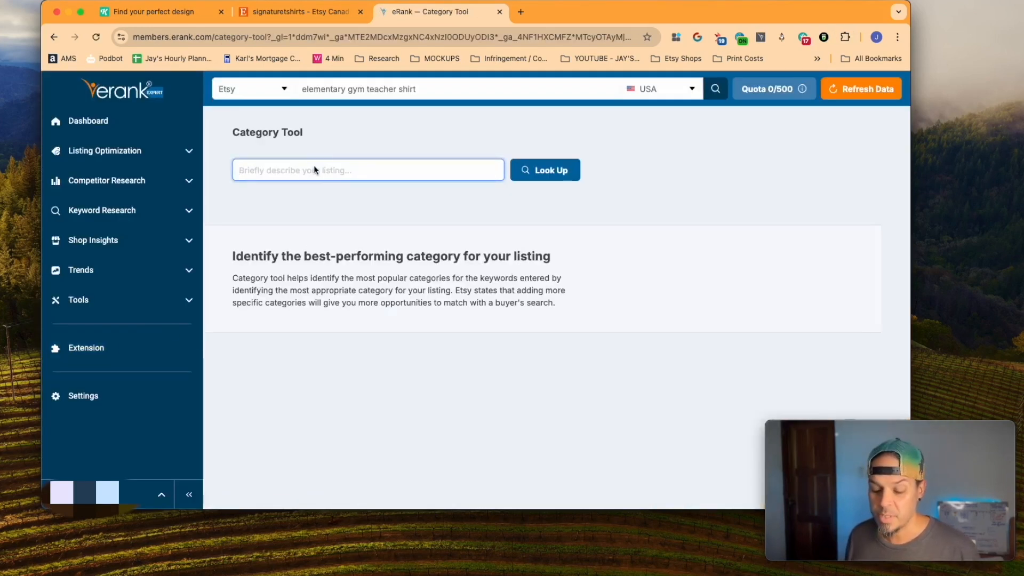
pyautogui.write('funny dog mom shirt')
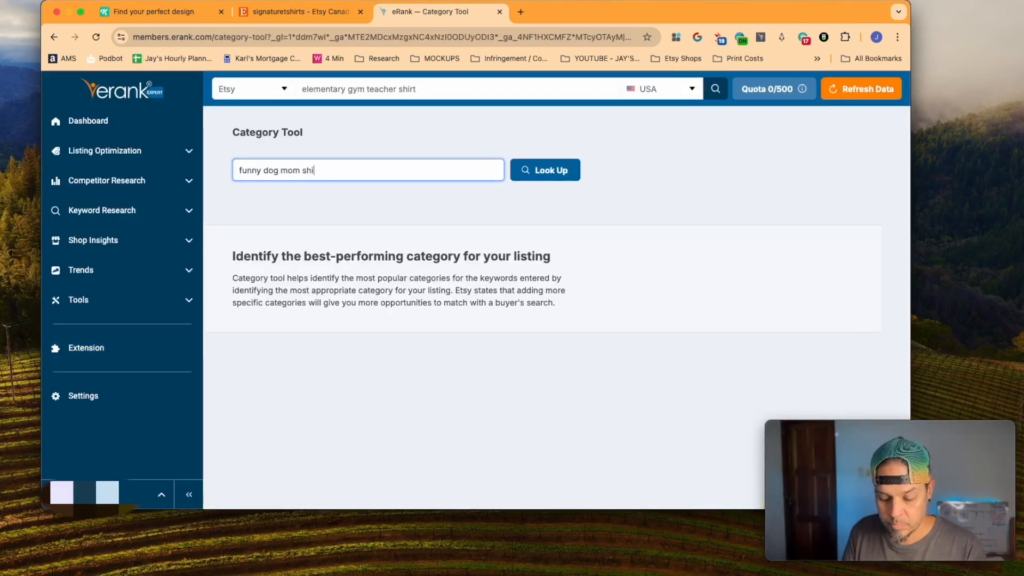
pyautogui.press('Return')
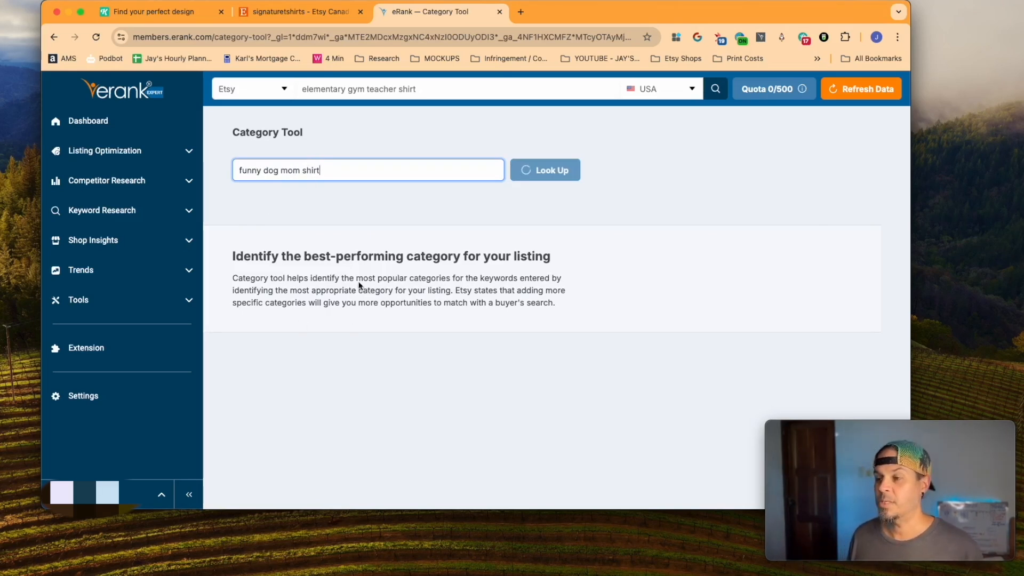
pyautogui.scroll(-1, 319, 159)
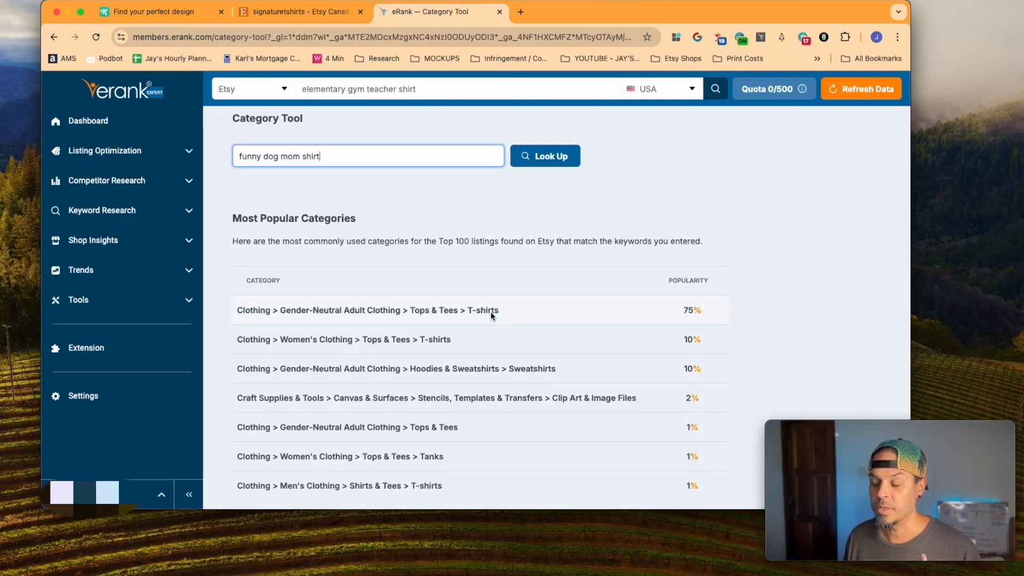
pyautogui.scroll(-2, 509, 318)
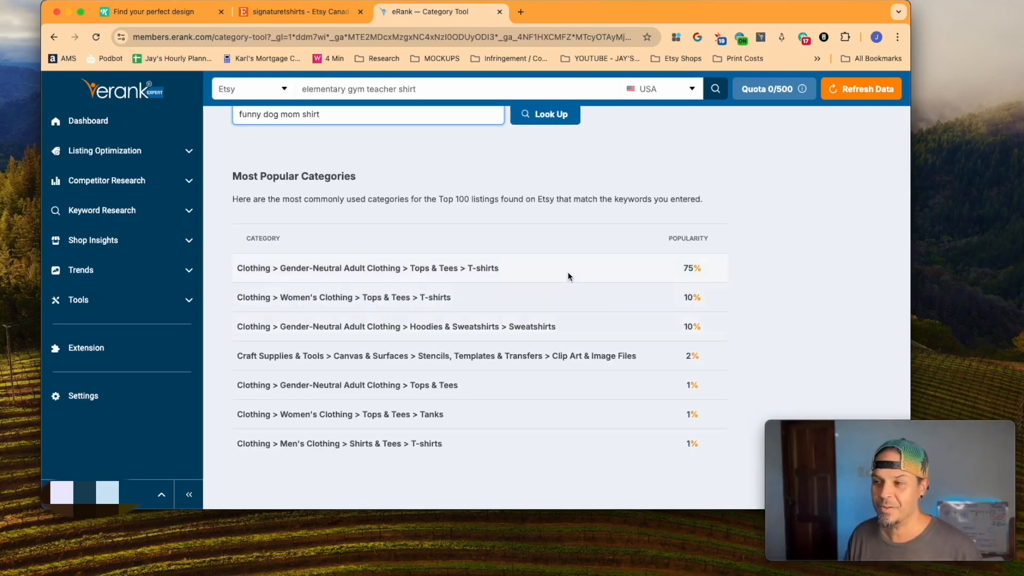
pyautogui.scroll(-1, 576, 282)
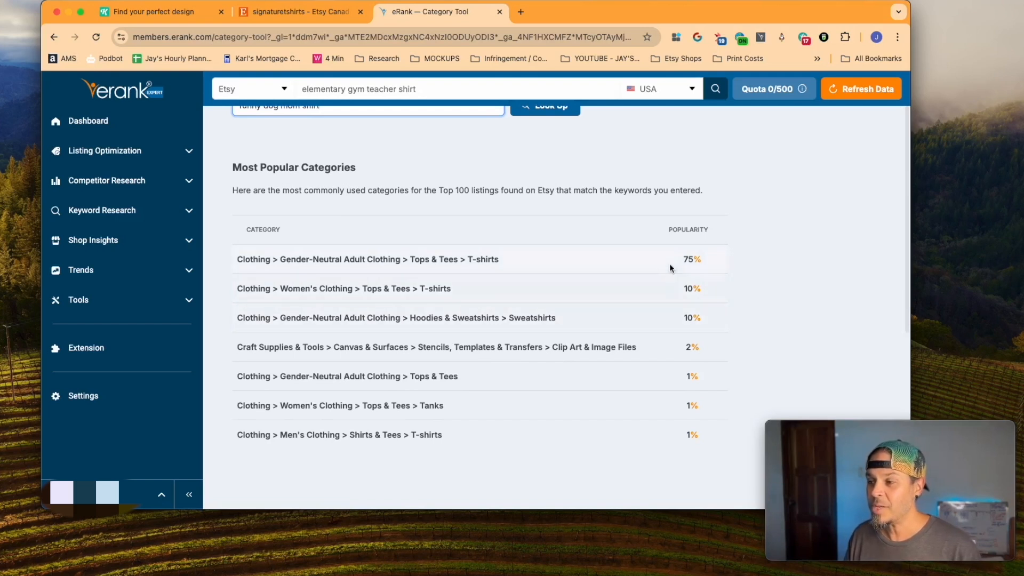
pyautogui.scroll(2, 430, 187)
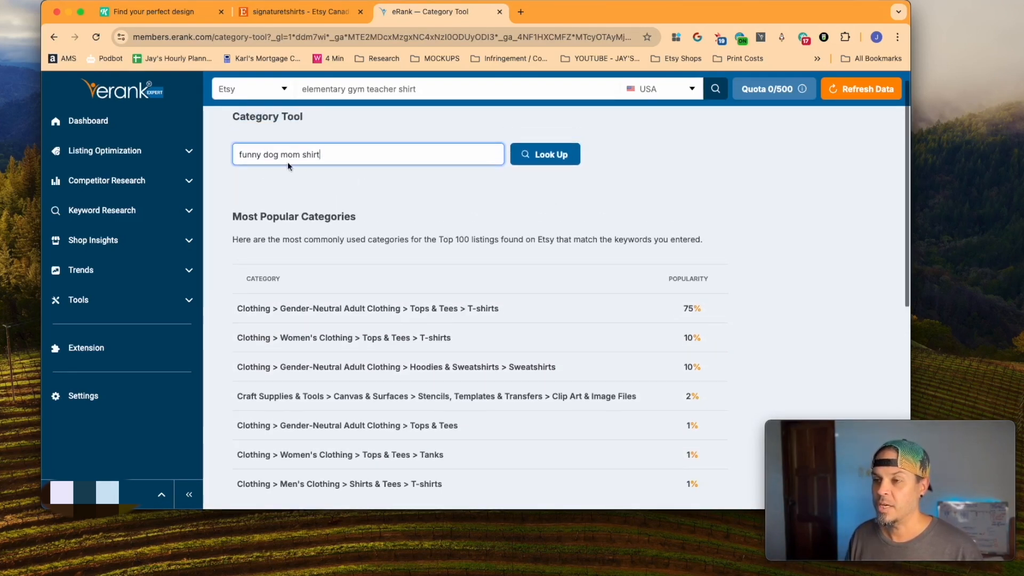
pyautogui.scroll(-2, 536, 362)
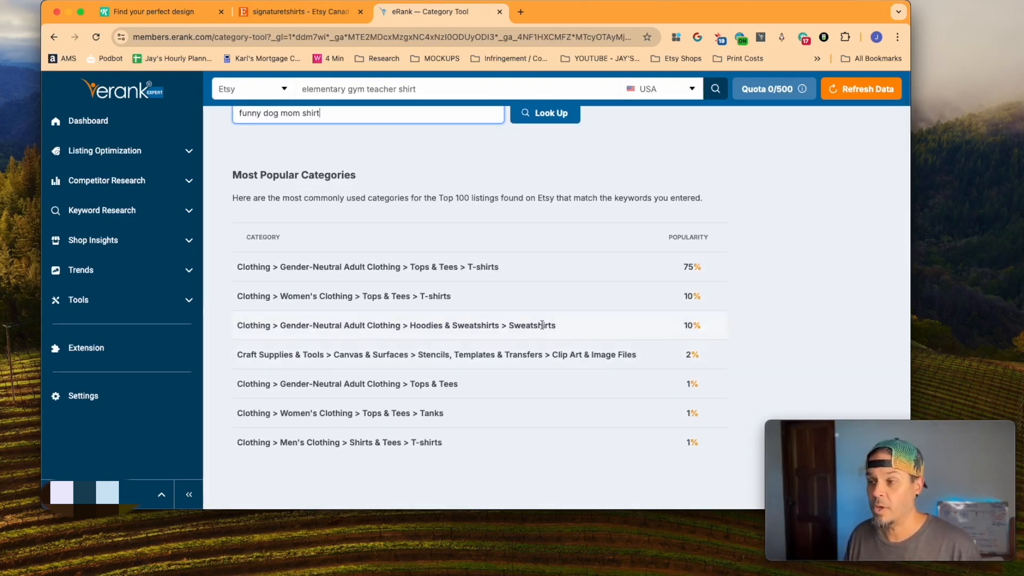
pyautogui.scroll(-3, 644, 332)
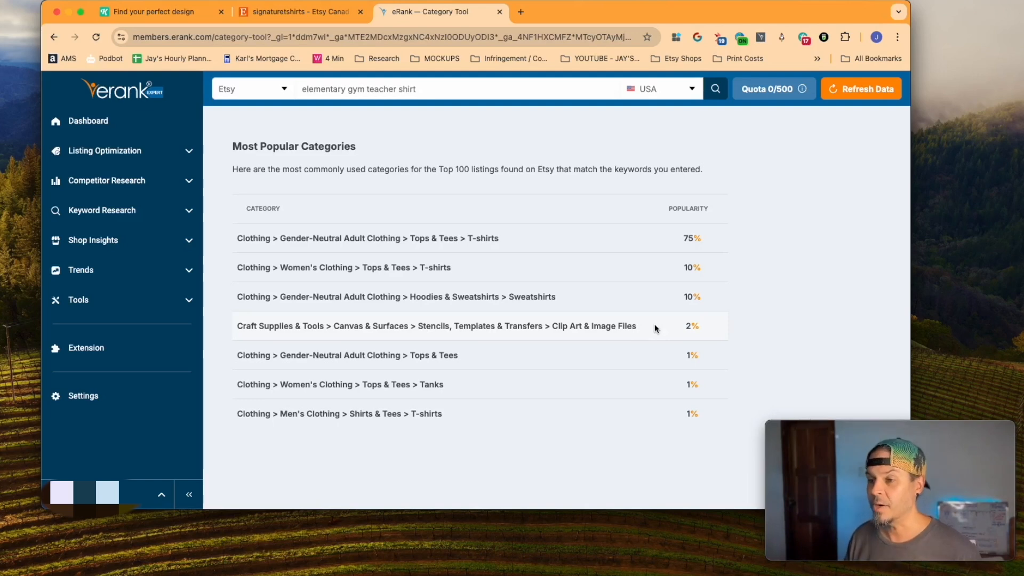
# - Open the Shortcut Button page and add the eRank shortcut to the browser's bookmarks bar
pyautogui.click(135, 305)
pyautogui.click(110, 404)
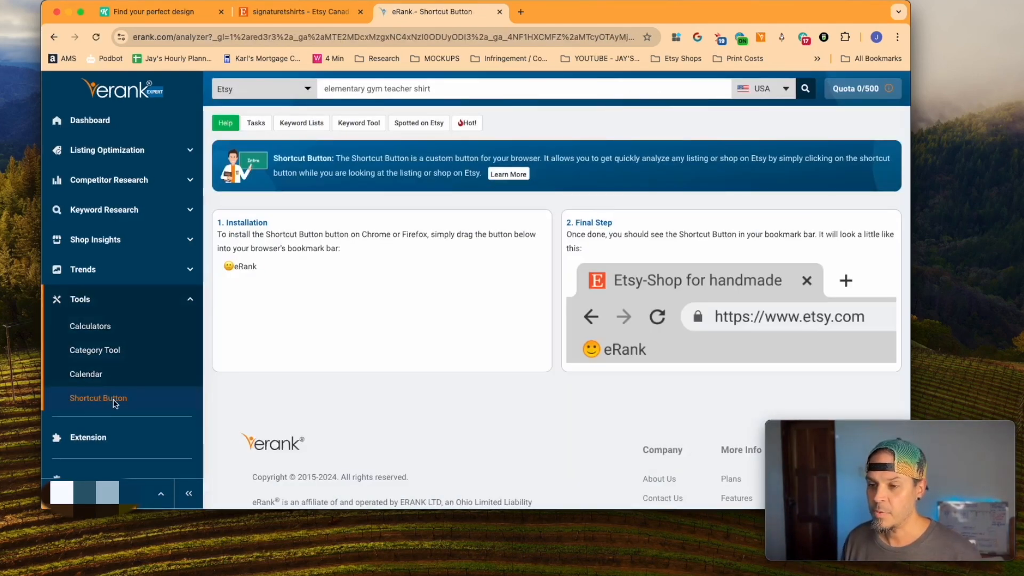
pyautogui.moveTo(244, 269); pyautogui.dragTo(83, 59)
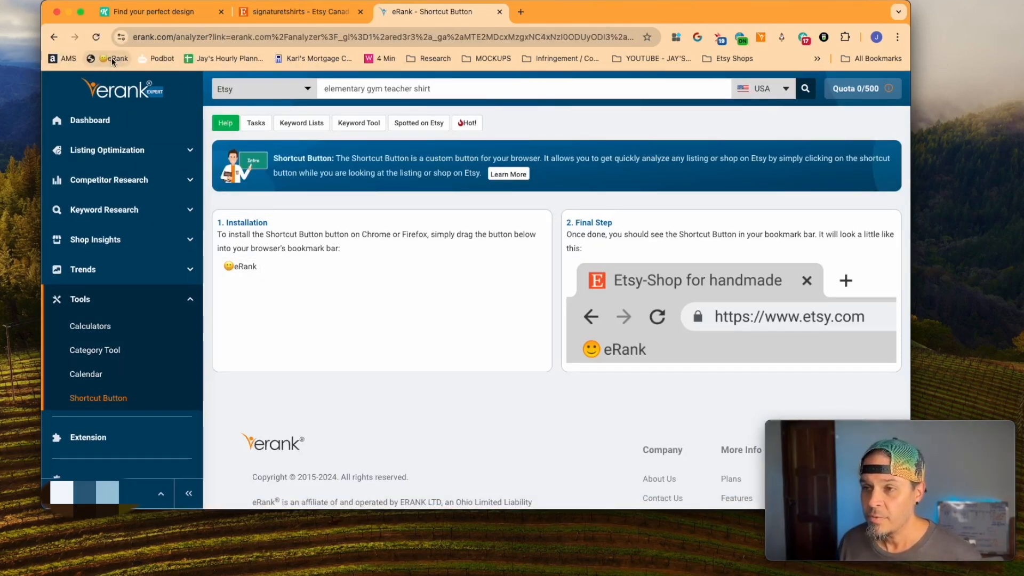
# - Open the shop's "I Flexed and Sleeves Fell Off" tank listing on Etsy and review its Listing Audit using the eRank bookmark
pyautogui.click(296, 11)
pyautogui.scroll(-3, 703, 296)
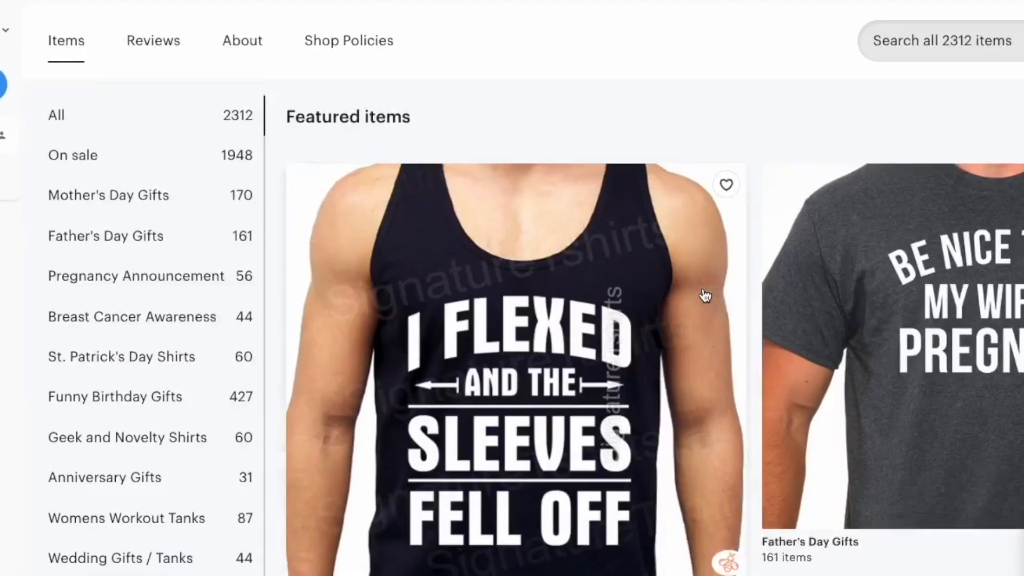
pyautogui.click(643, 317)
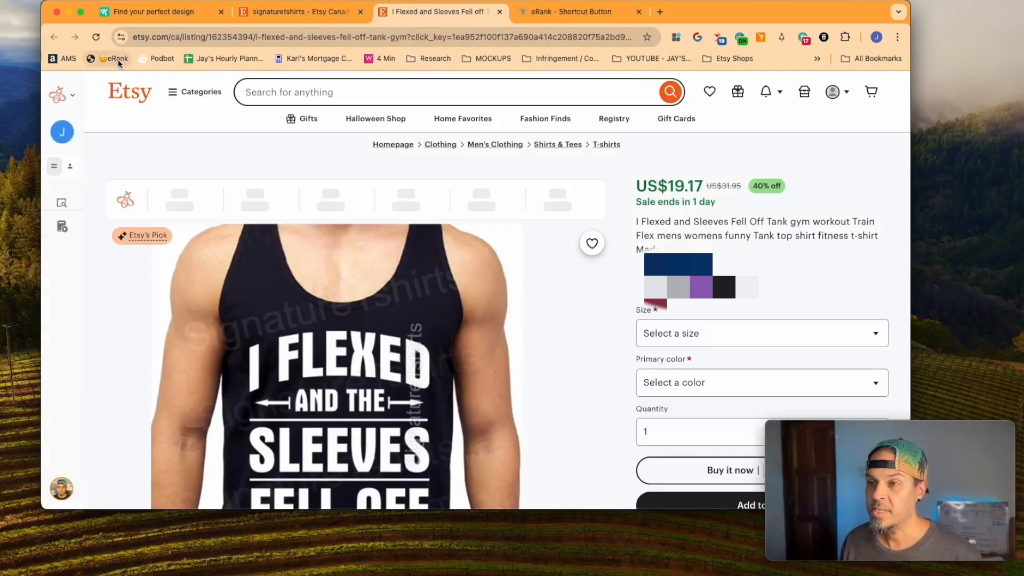
pyautogui.click(116, 60)
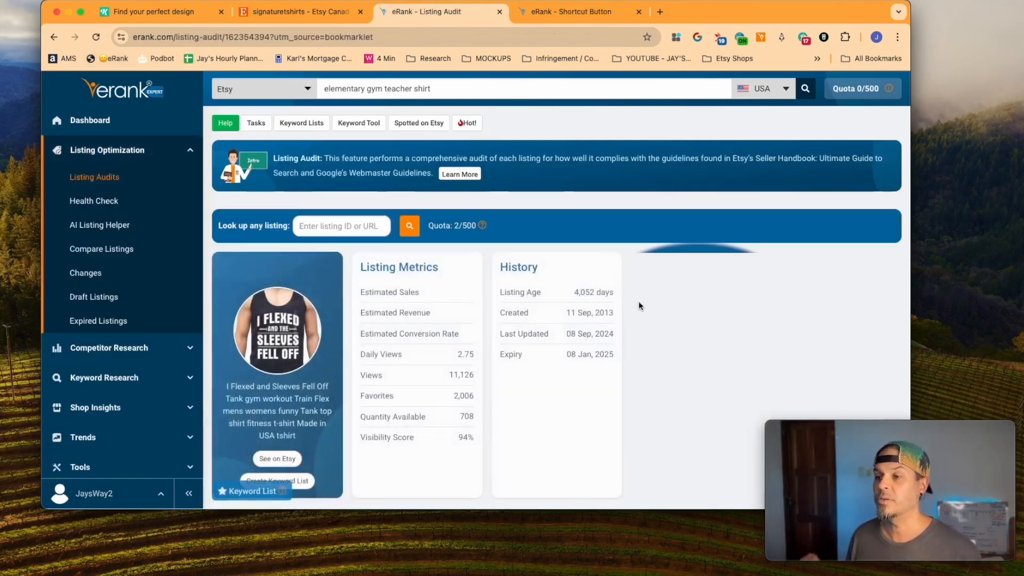
pyautogui.scroll(-3, 465, 361)
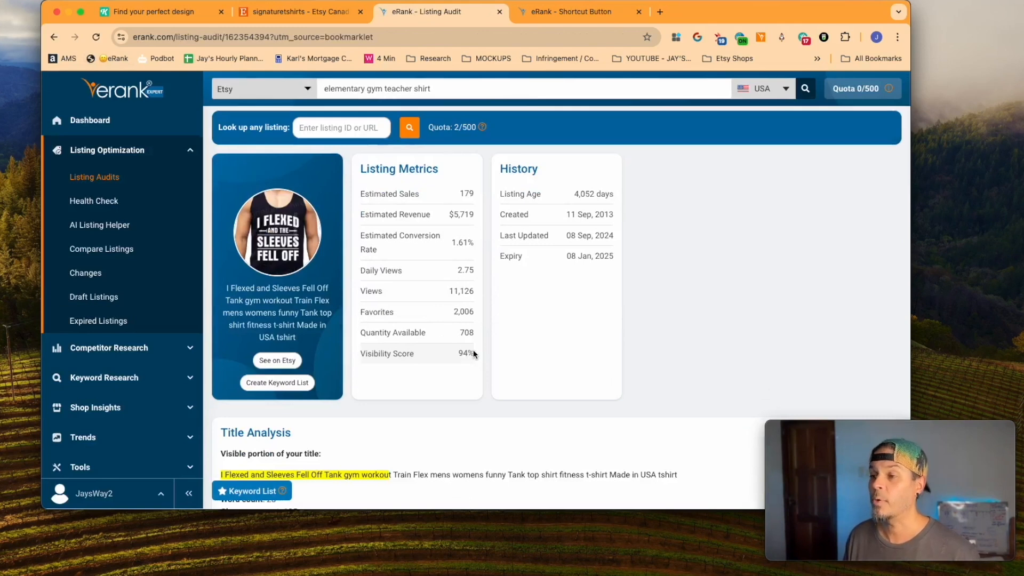
pyautogui.scroll(-1, 470, 354)
pyautogui.scroll(-2, 470, 352)
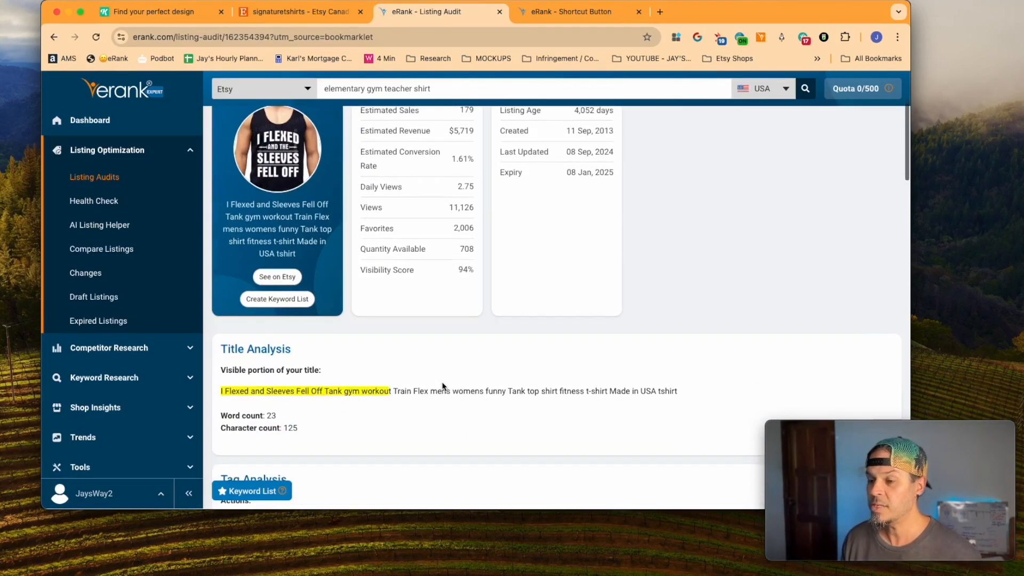
# - Open the eRank extension on the signaturetshirts Etsy shop and examine the "I Flexed and Sleeves Fell Off" tank's listing statistics with it
pyautogui.click(273, 11)
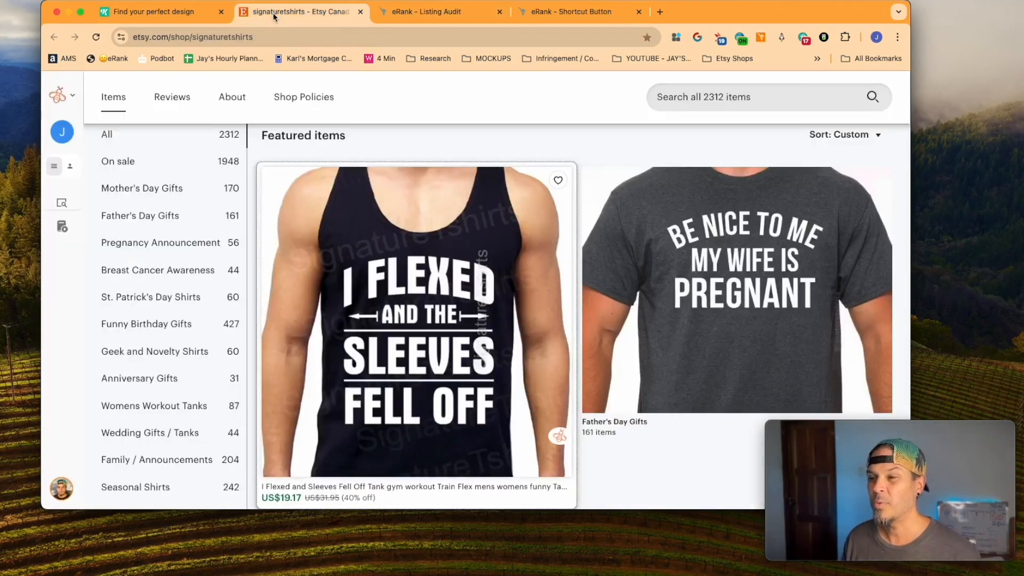
pyautogui.click(760, 37)
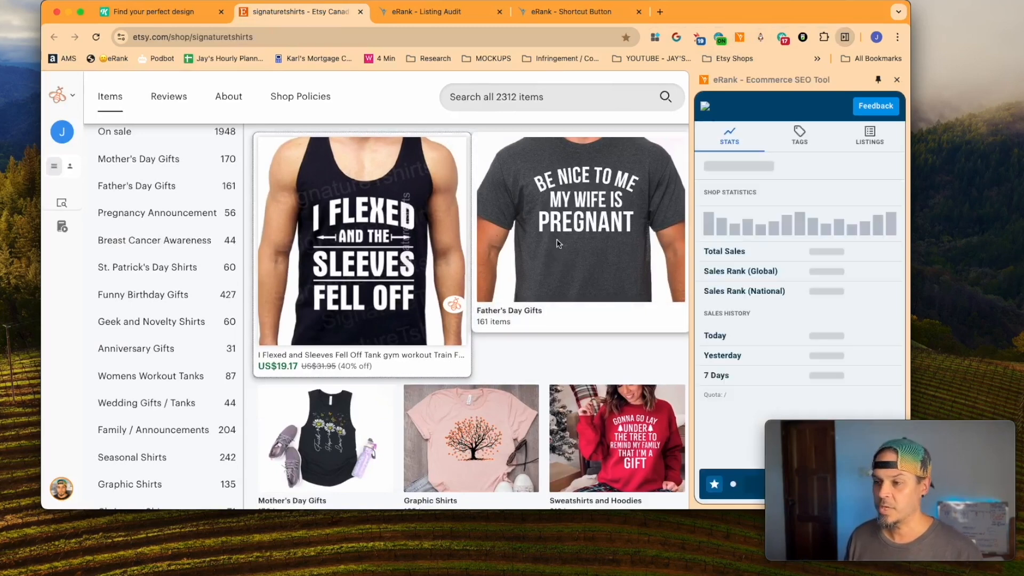
pyautogui.scroll(-1, 374, 240)
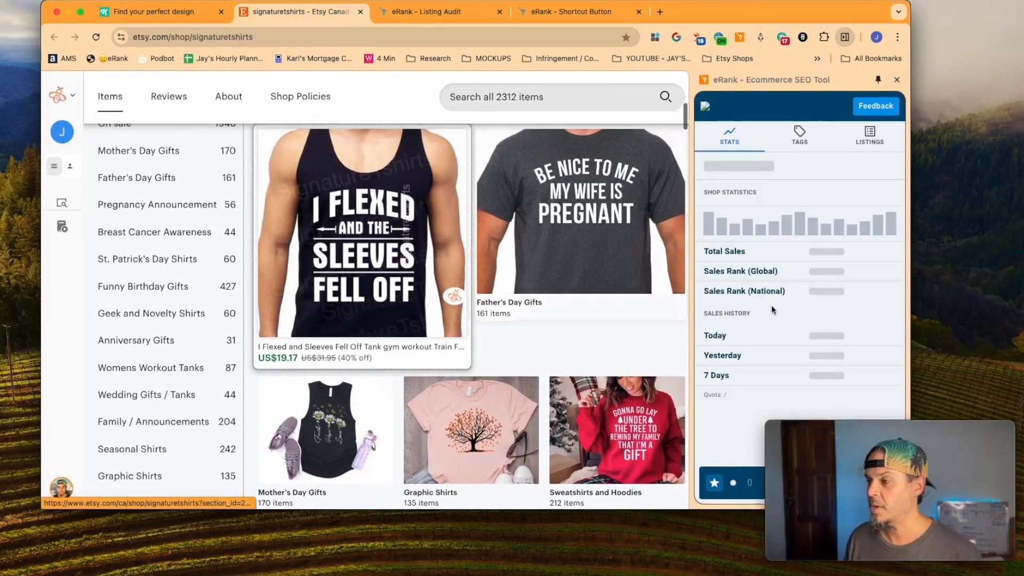
pyautogui.click(368, 225)
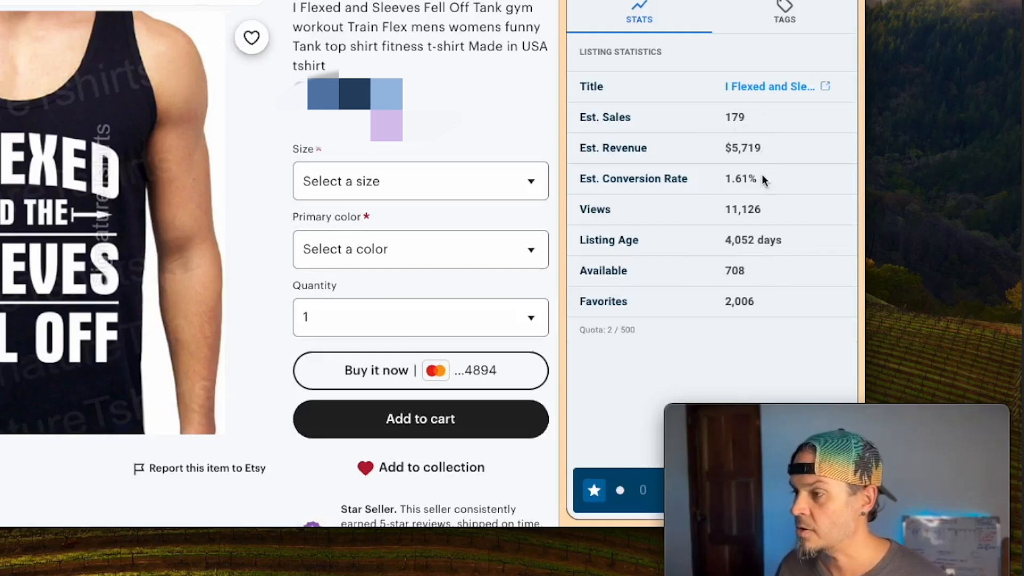
pyautogui.moveTo(717, 240); pyautogui.dragTo(811, 230)
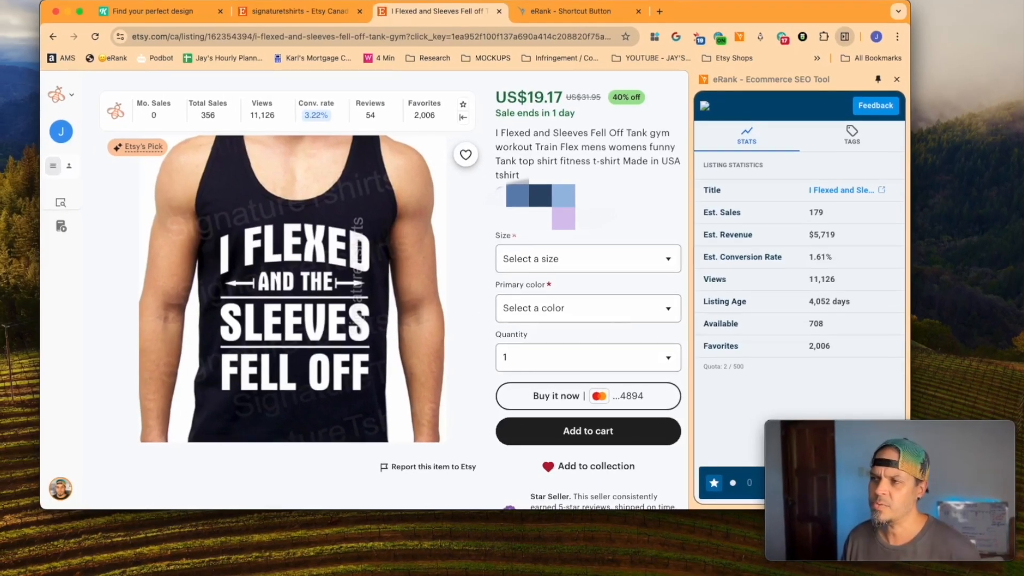
pyautogui.click(555, 11)
pyautogui.click(474, 11)
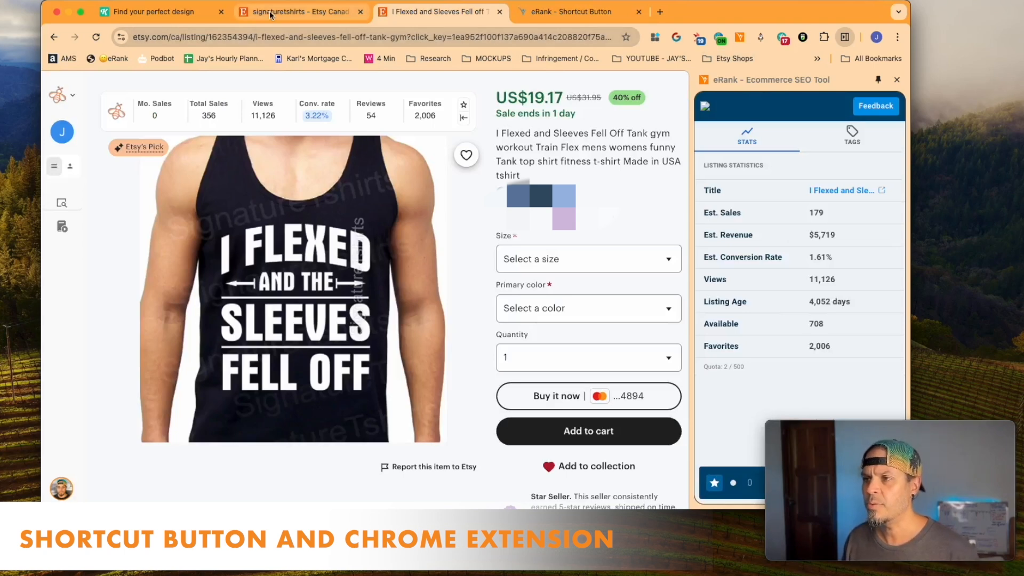
# - Review the October 2024 events in the eRank Calendar and open the top 100 Etsy keywords for October 2023
pyautogui.click(559, 11)
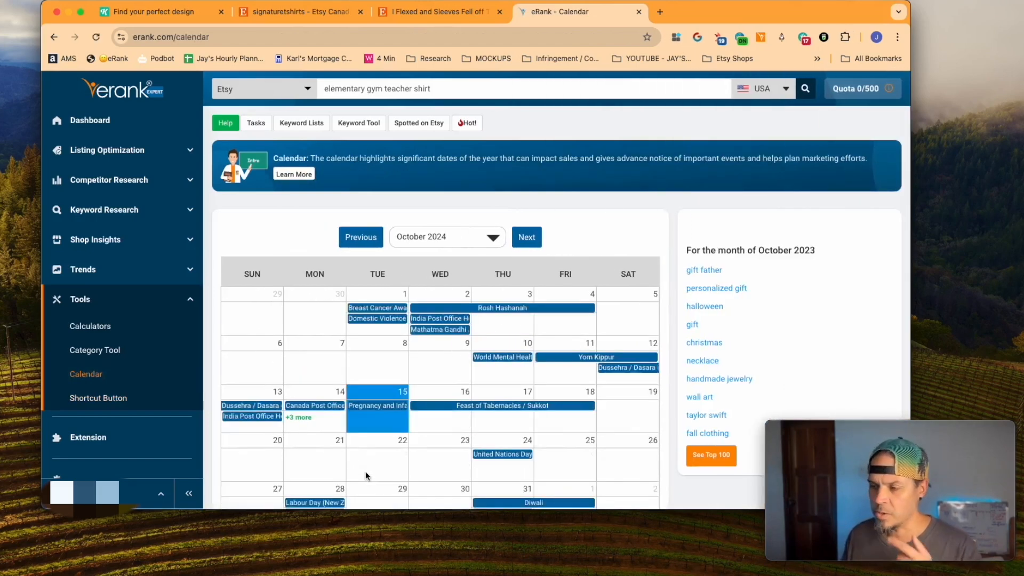
pyautogui.scroll(-2, 367, 476)
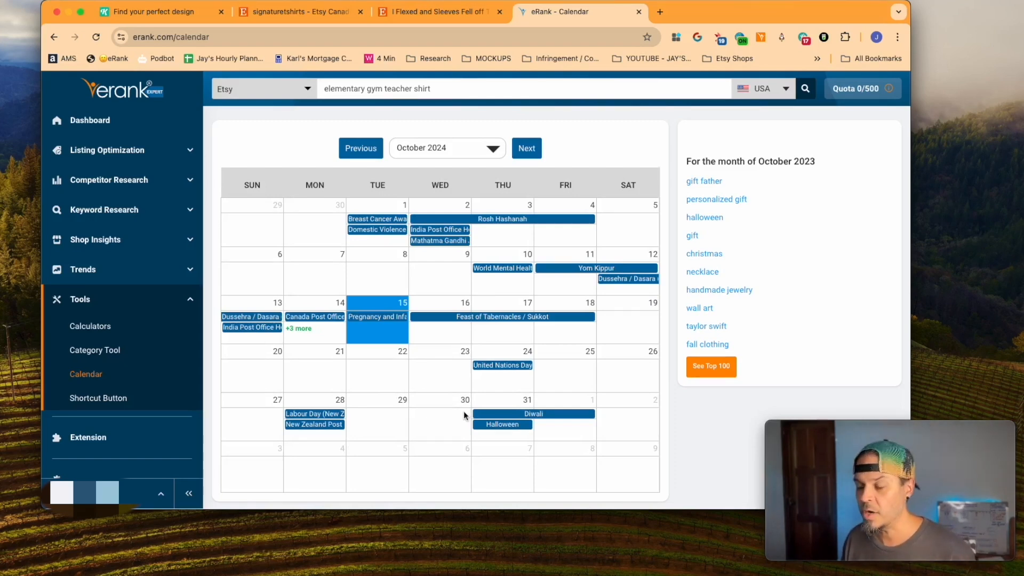
pyautogui.scroll(-1, 464, 410)
pyautogui.scroll(1, 462, 411)
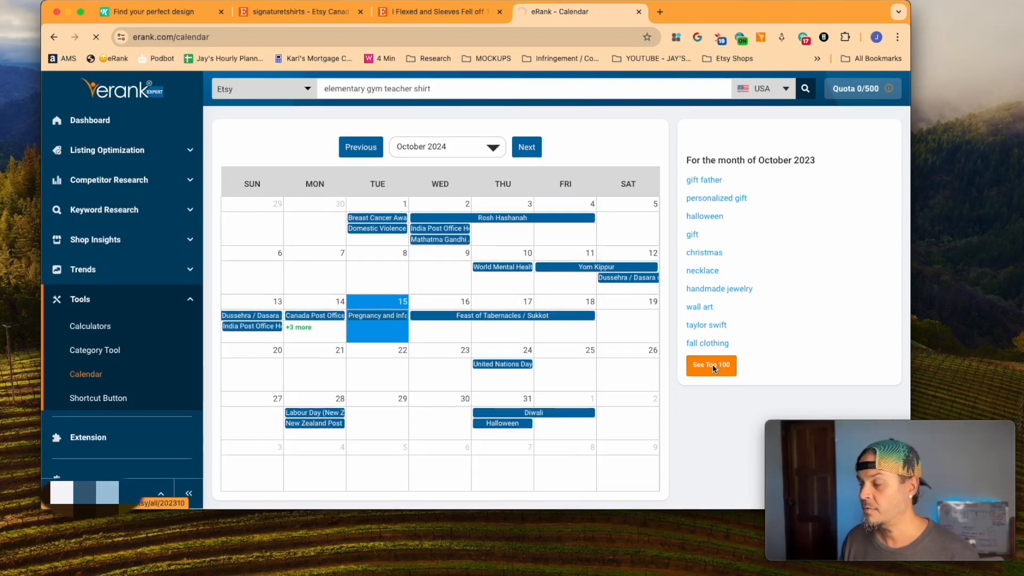
pyautogui.scroll(-3, 484, 310)
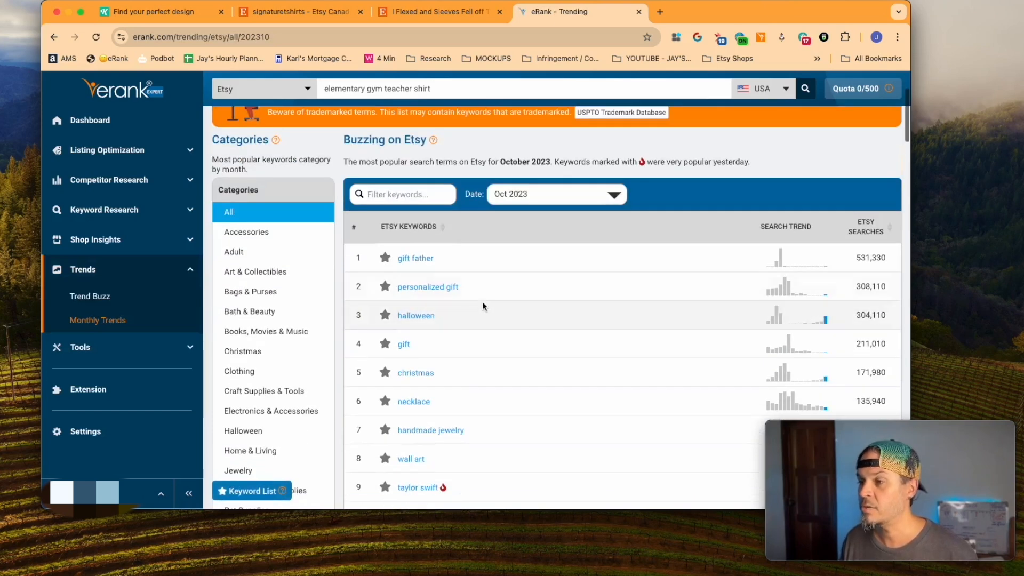
# - Examine the top Etsy keywords for October 2023, including their search counts and the search trend for "halloween"
pyautogui.scroll(-1, 480, 277)
pyautogui.scroll(-2, 568, 280)
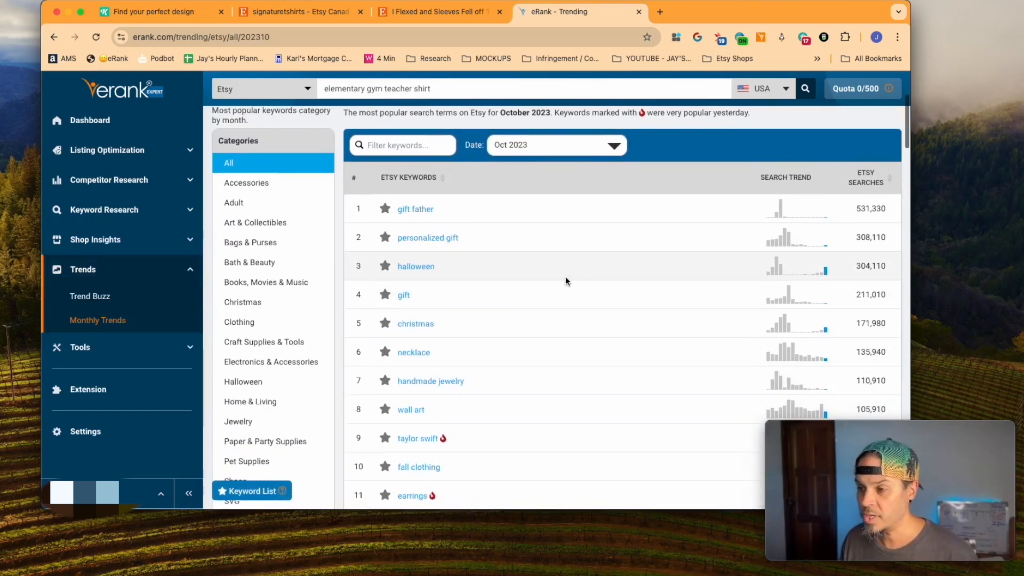
pyautogui.scroll(-1, 564, 279)
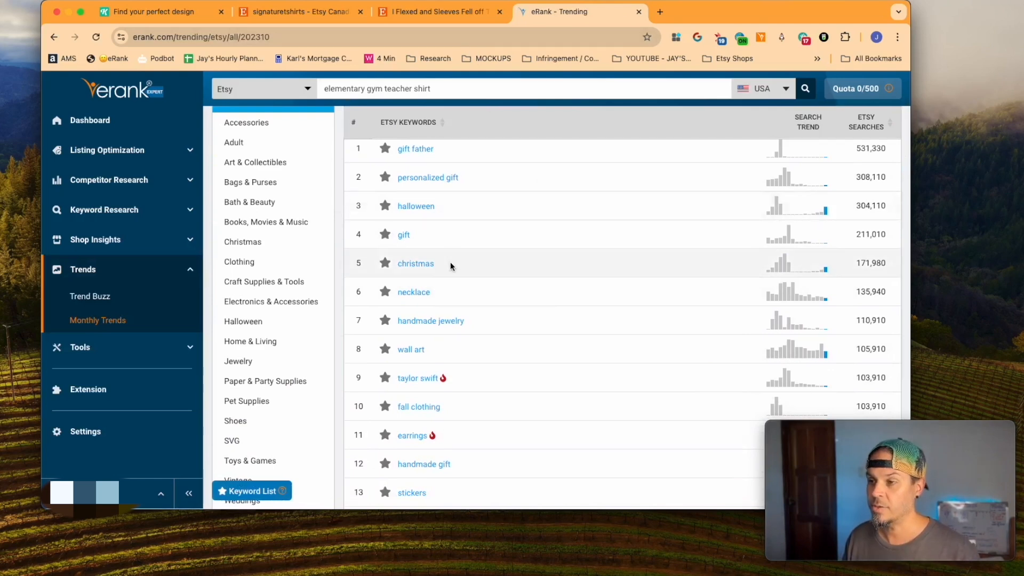
pyautogui.scroll(-2, 462, 297)
pyautogui.scroll(6, 693, 240)
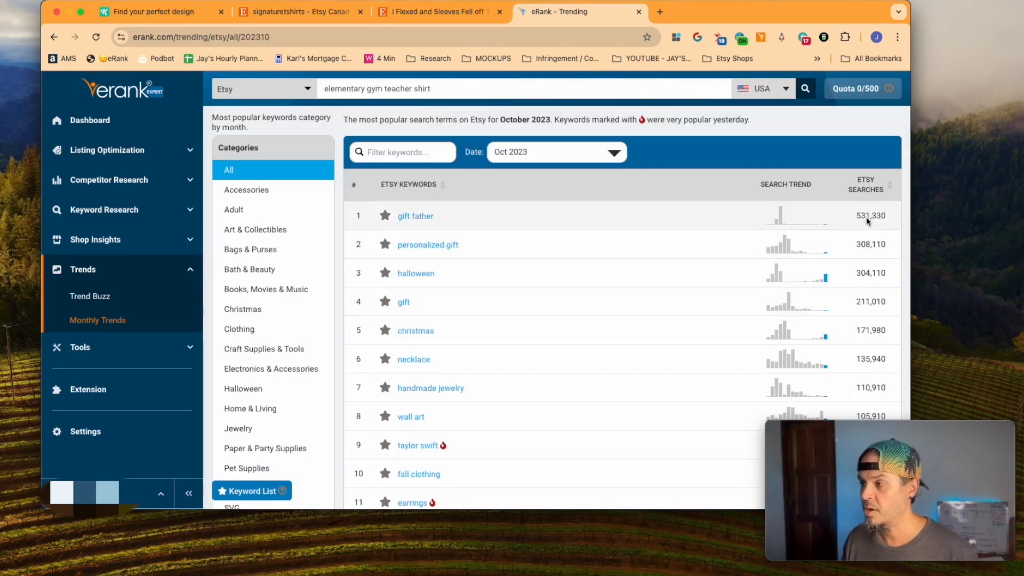
pyautogui.scroll(-2, 533, 232)
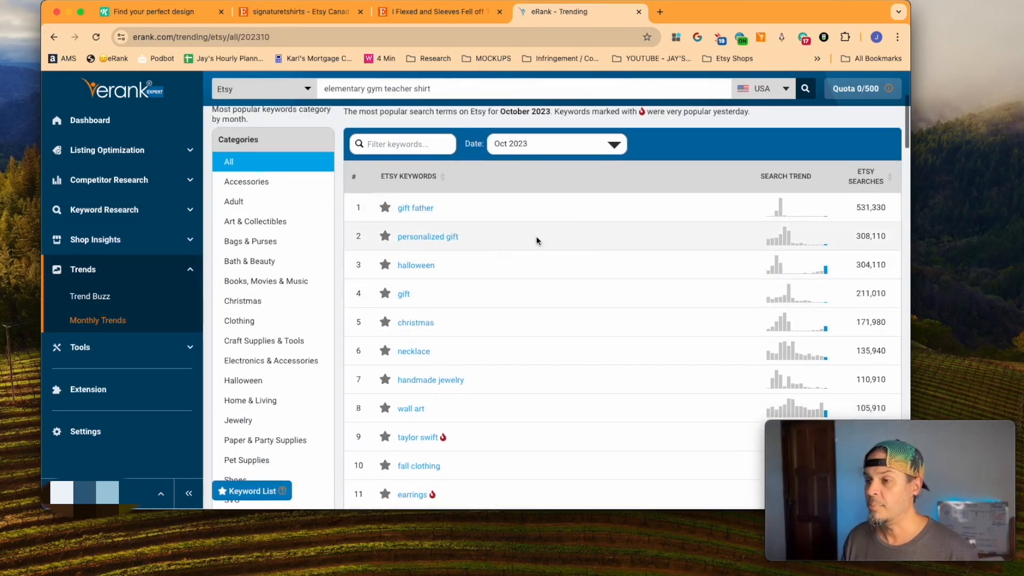
pyautogui.scroll(-1, 509, 264)
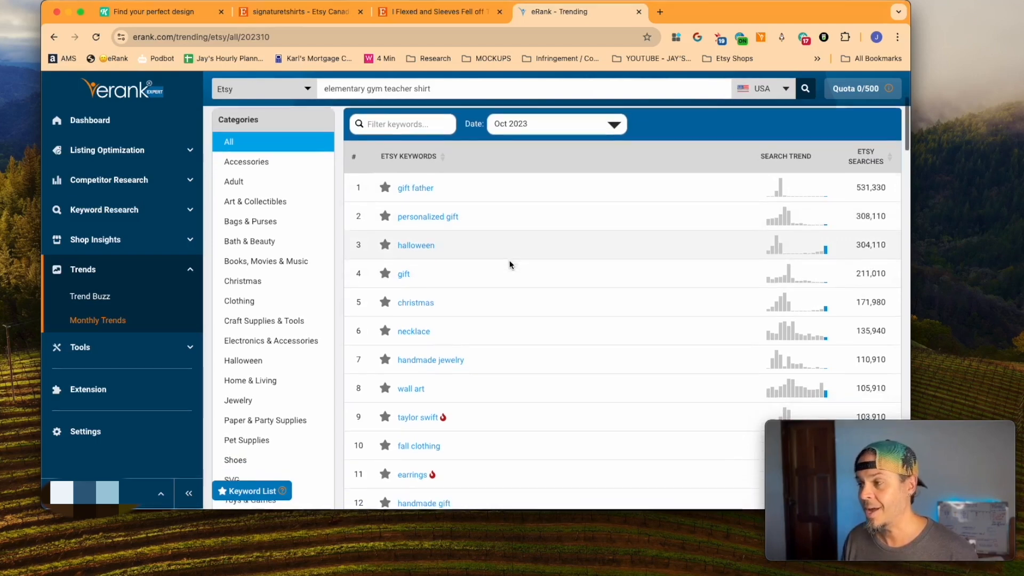
pyautogui.moveTo(825, 251)
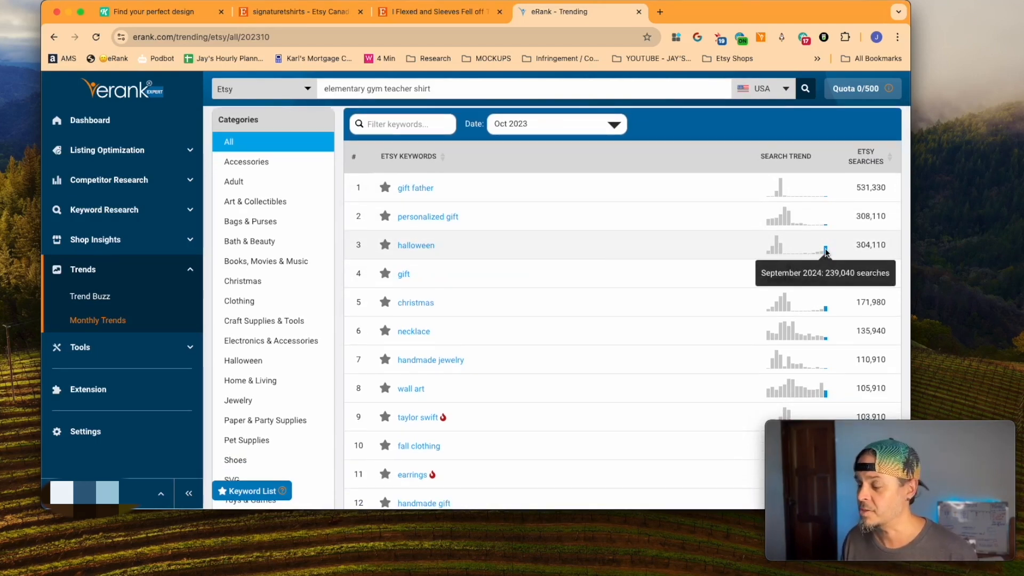
pyautogui.scroll(-5, 504, 245)
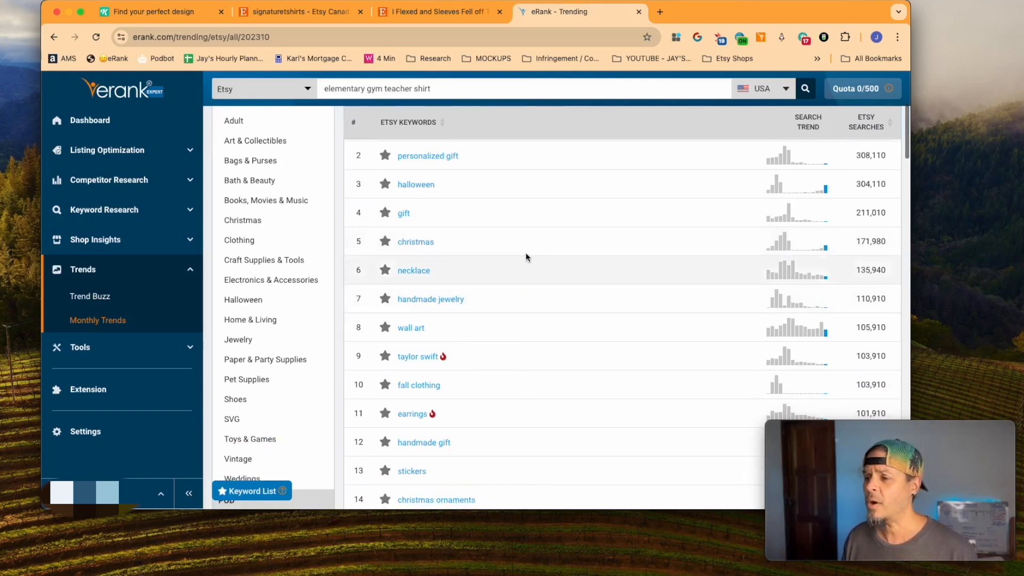
pyautogui.scroll(-10, 529, 269)
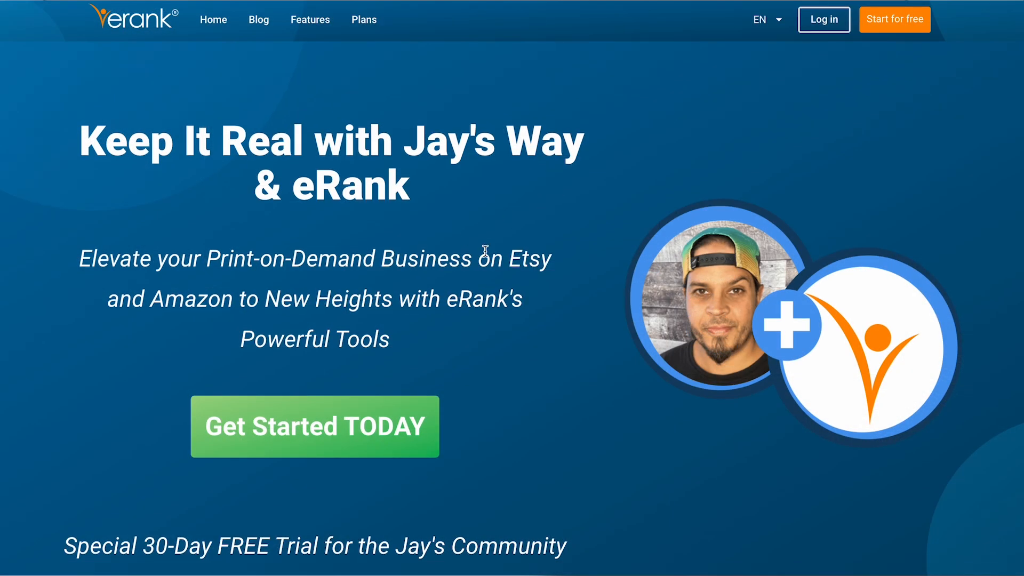
# - Review the special 30-day free trial offer on the eRank partner landing page
pyautogui.scroll(-5, 486, 250)
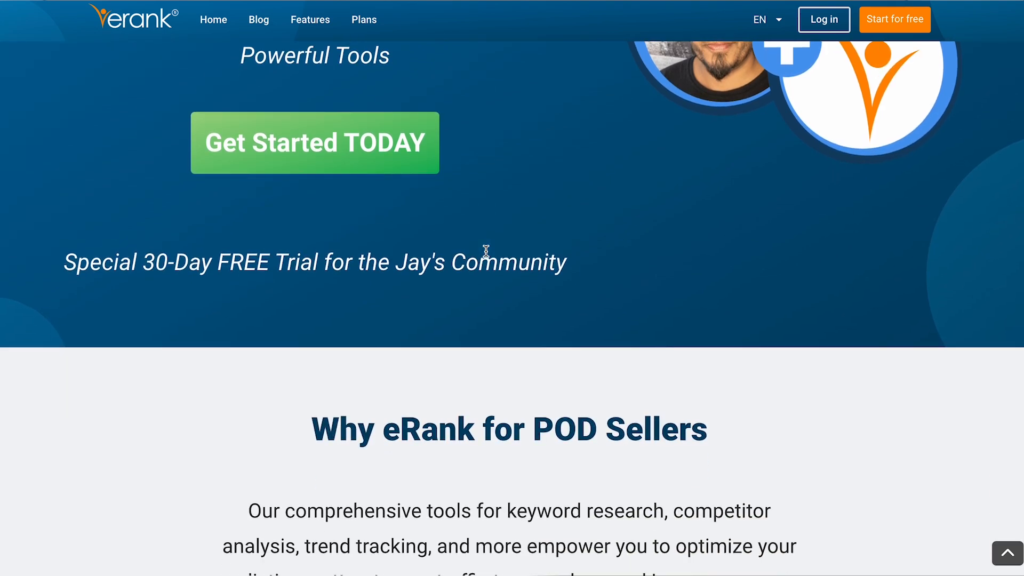
pyautogui.moveTo(117, 250); pyautogui.dragTo(513, 257)
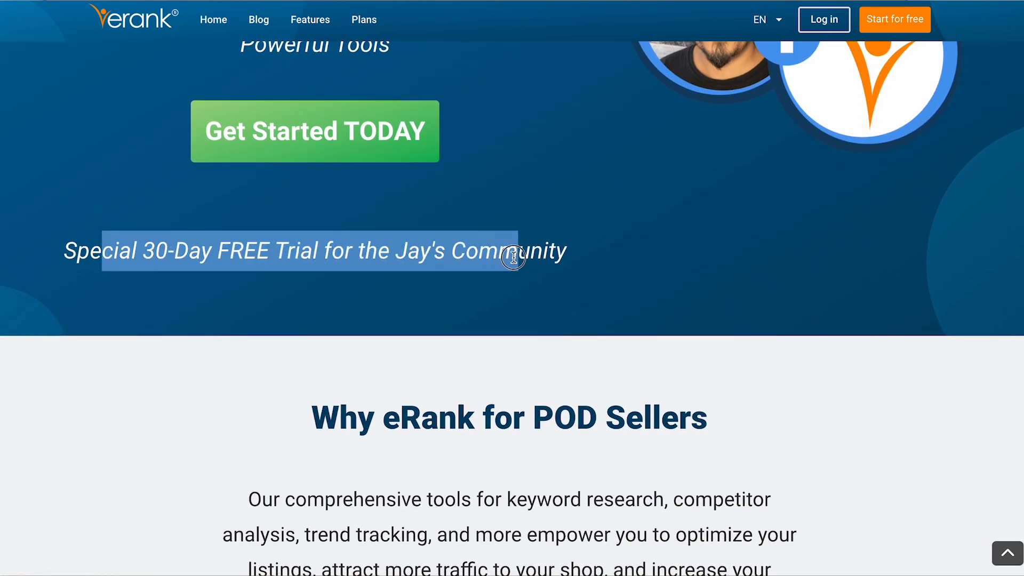
pyautogui.click(710, 273)
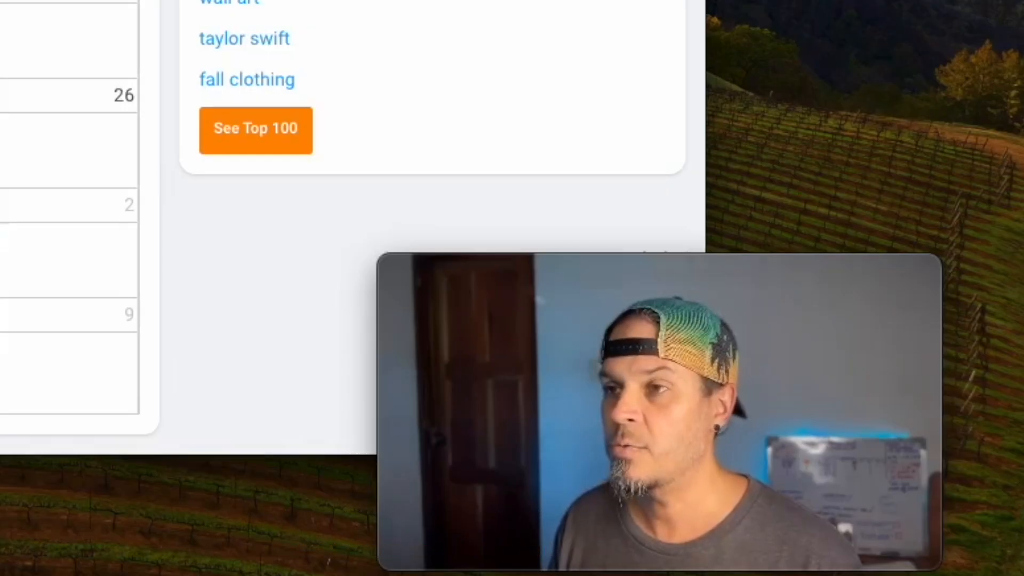
# - Switch to Kittl and create a new project using the Print on Demand artboard "Merch by Amazon T-Shirt", 4500 × 5400 px
pyautogui.click(639, 12)
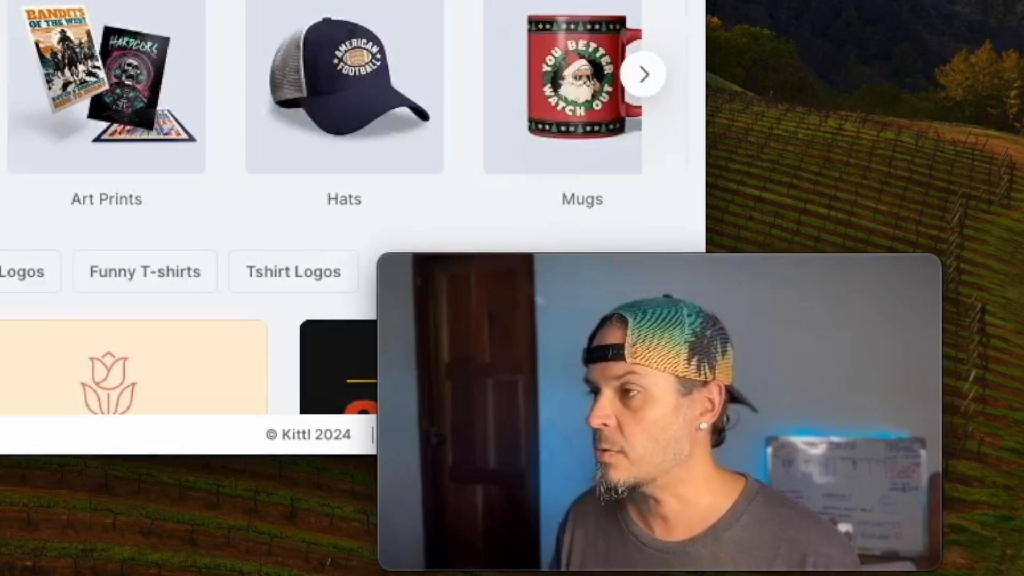
pyautogui.click(747, 89)
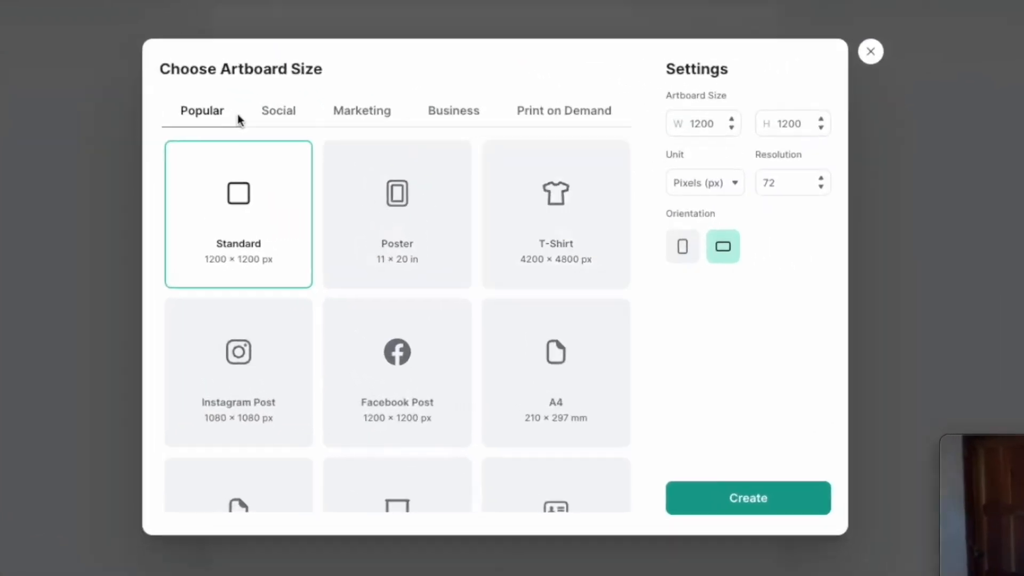
pyautogui.click(549, 112)
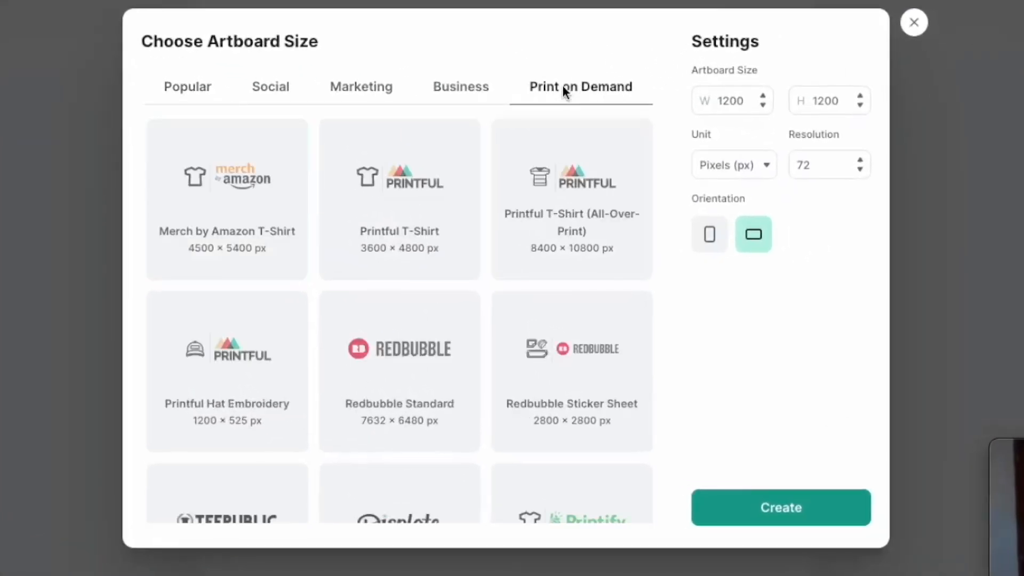
pyautogui.click(230, 202)
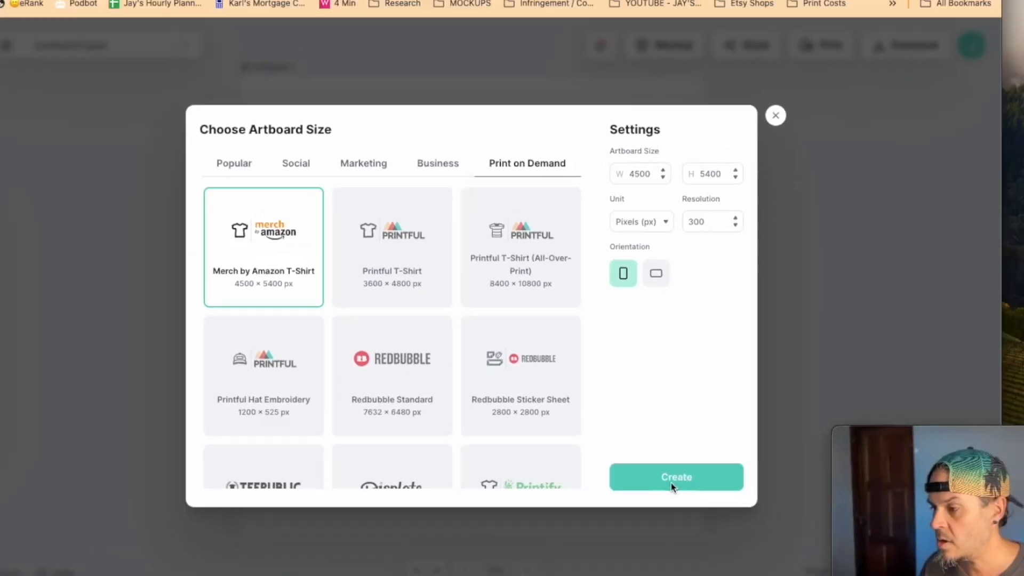
pyautogui.click(773, 511)
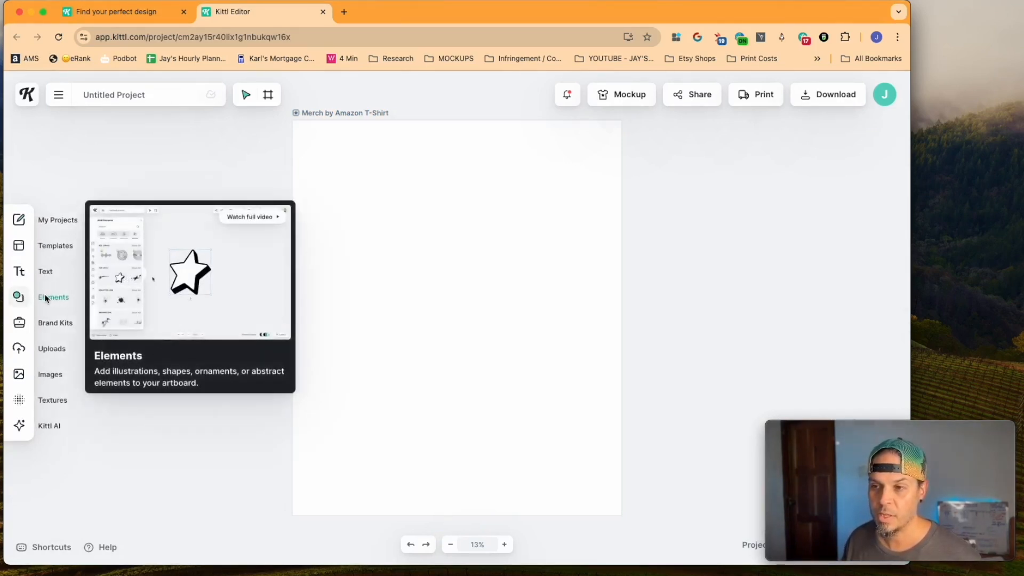
# - Add the square mask from the Masks elements to the artboard
pyautogui.click(45, 298)
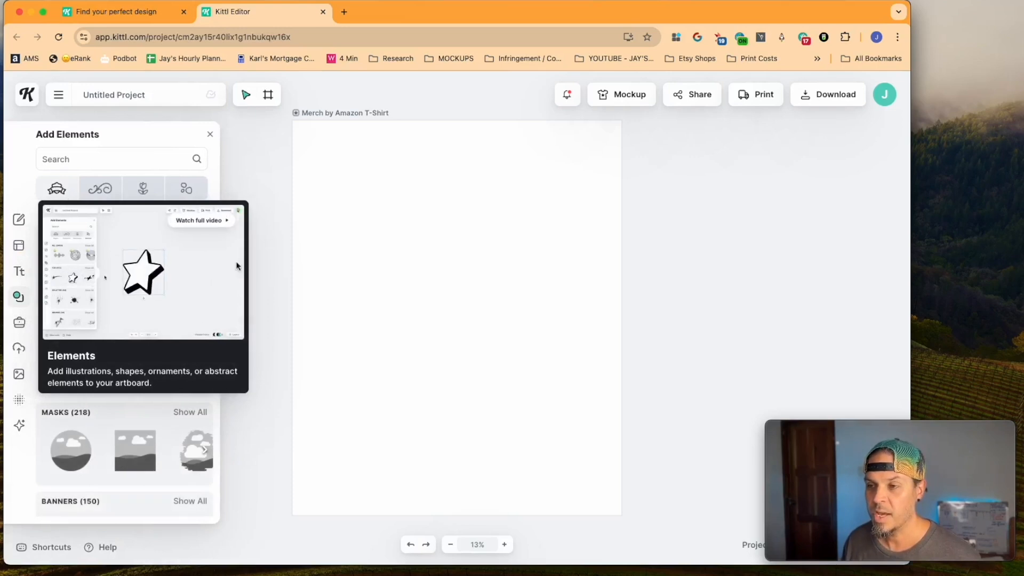
pyautogui.scroll(-5, 123, 319)
pyautogui.scroll(1, 107, 319)
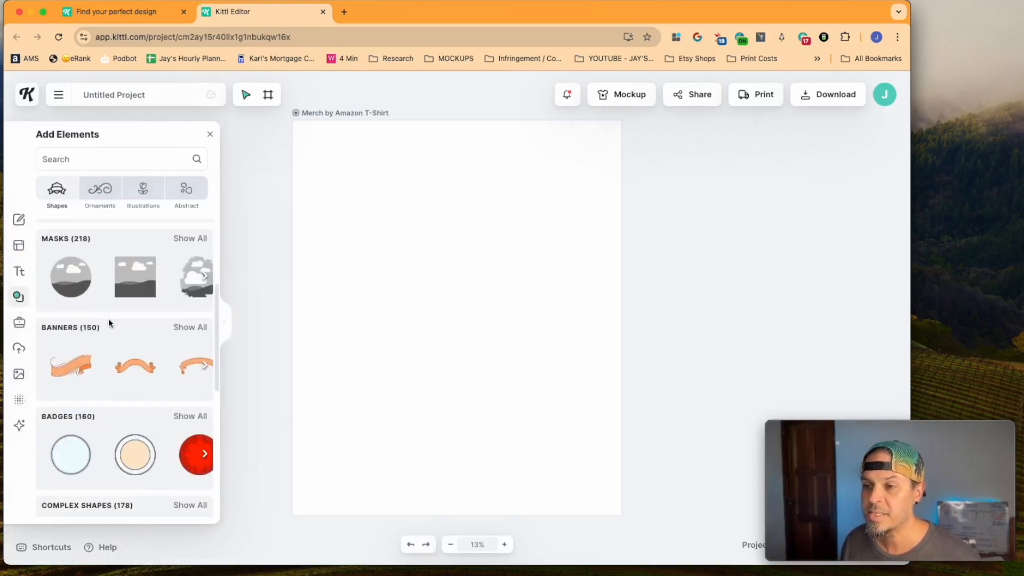
pyautogui.click(127, 273)
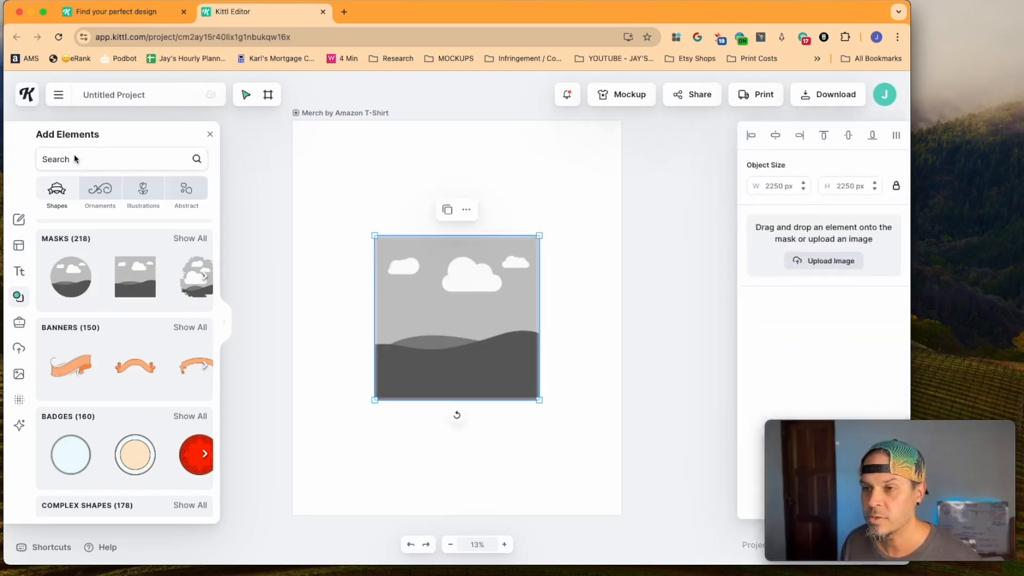
pyautogui.scroll(4, 113, 268)
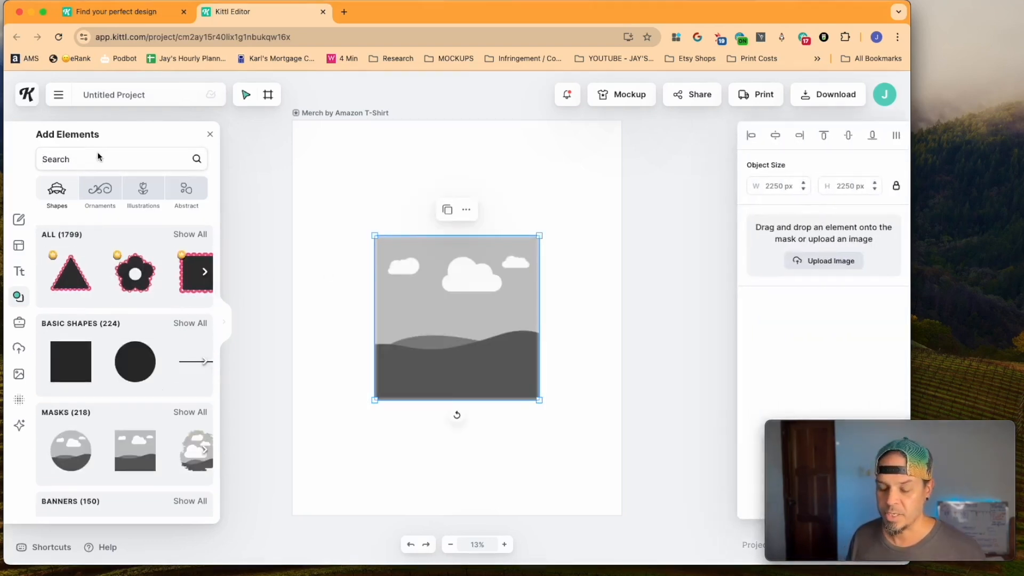
# - Search the photos for "beach scene" and add the turquoise water beach photo to the artboard
pyautogui.click(19, 373)
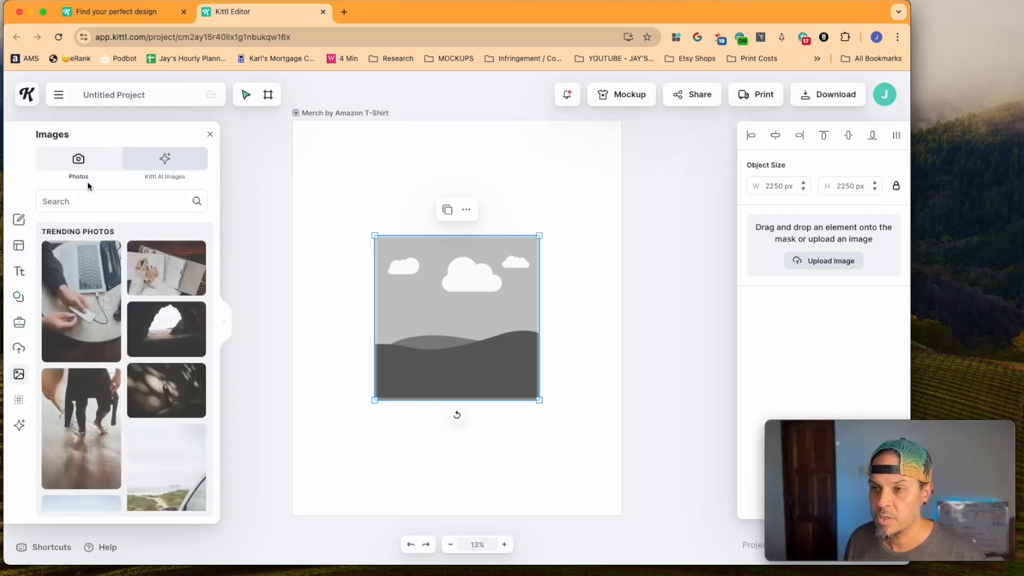
pyautogui.write('beach scene')
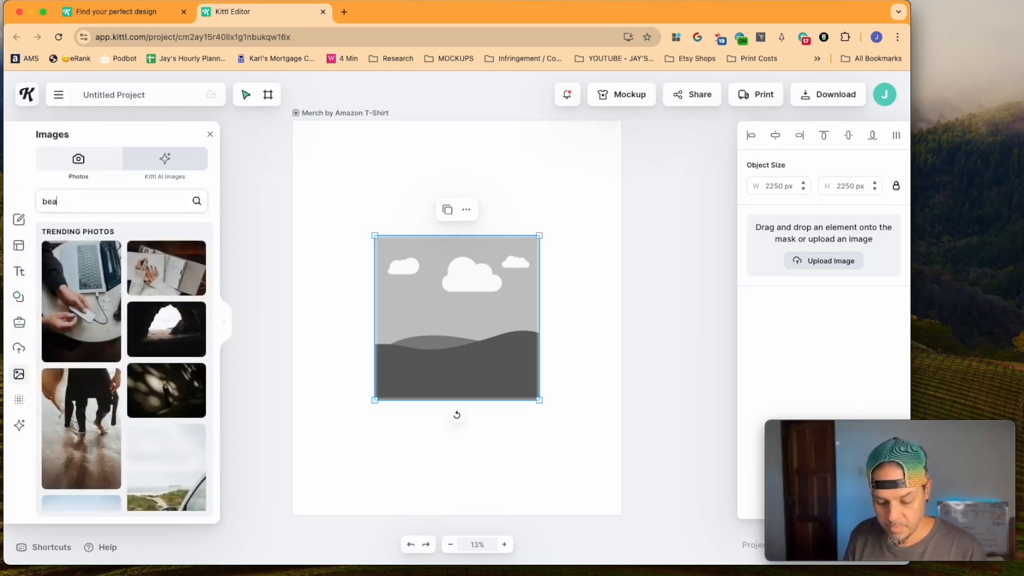
pyautogui.press('Return')
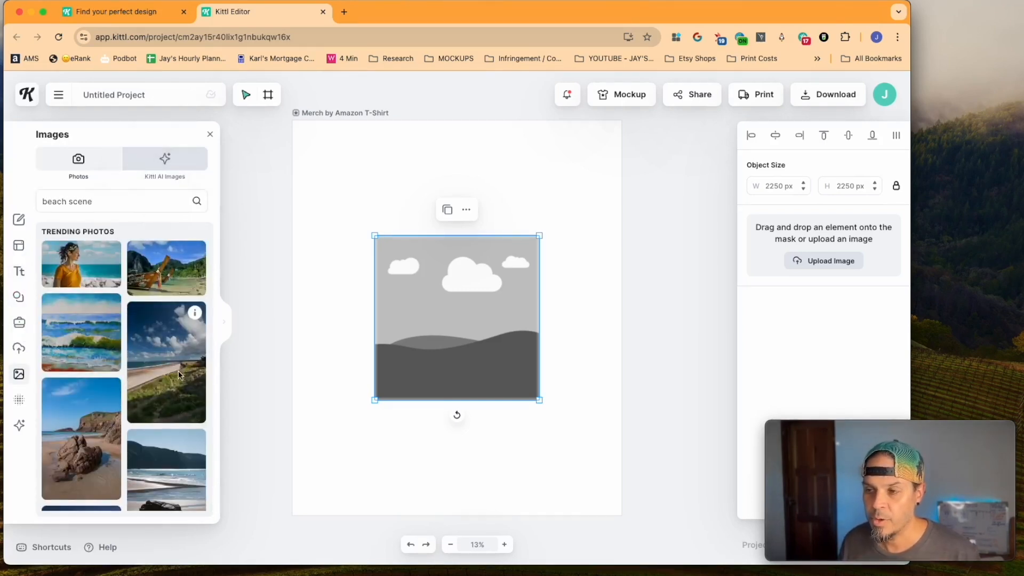
pyautogui.scroll(-5, 160, 321)
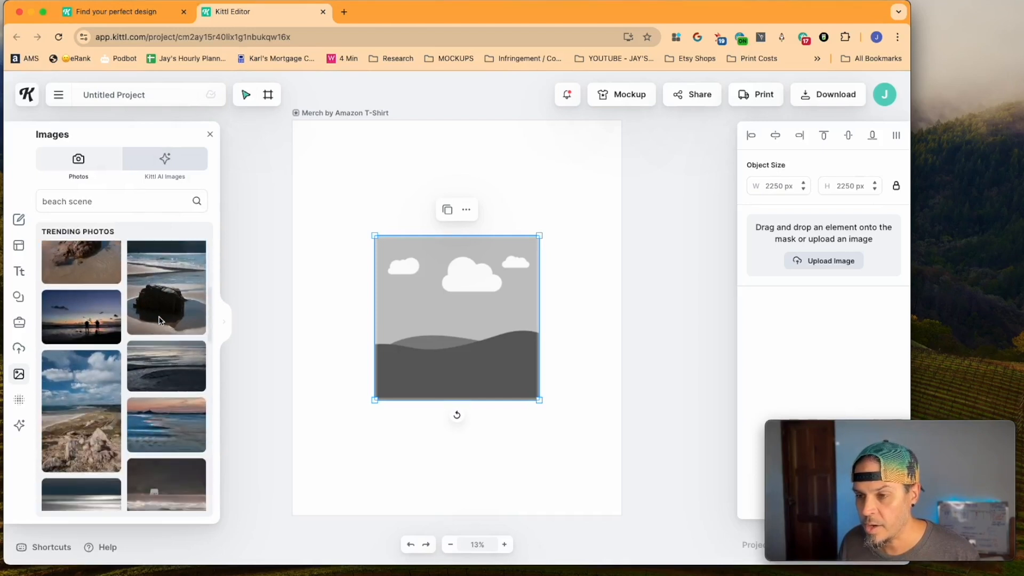
pyautogui.scroll(-3, 85, 393)
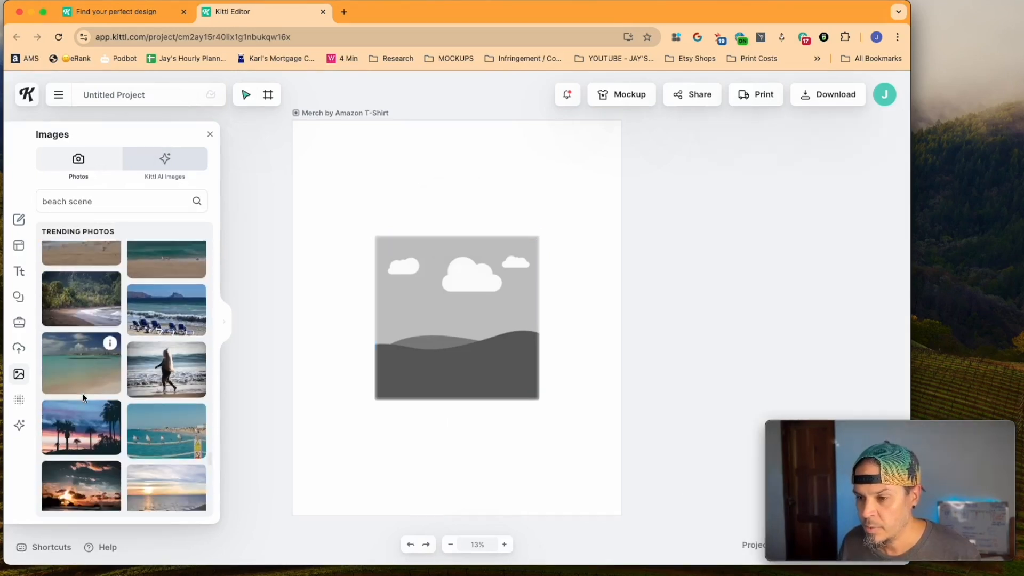
pyautogui.click(83, 367)
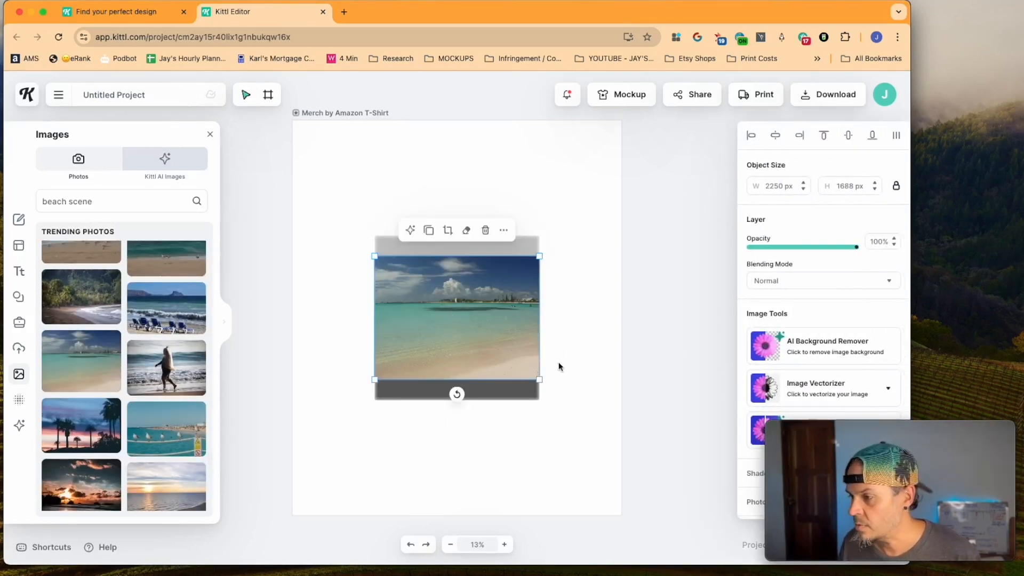
# - Place the beach photo inside the square mask, enlarging and repositioning it so that it fills the whole mask
pyautogui.moveTo(539, 380); pyautogui.dragTo(752, 540)
pyautogui.moveTo(524, 358); pyautogui.dragTo(487, 343)
pyautogui.doubleClick(472, 351)
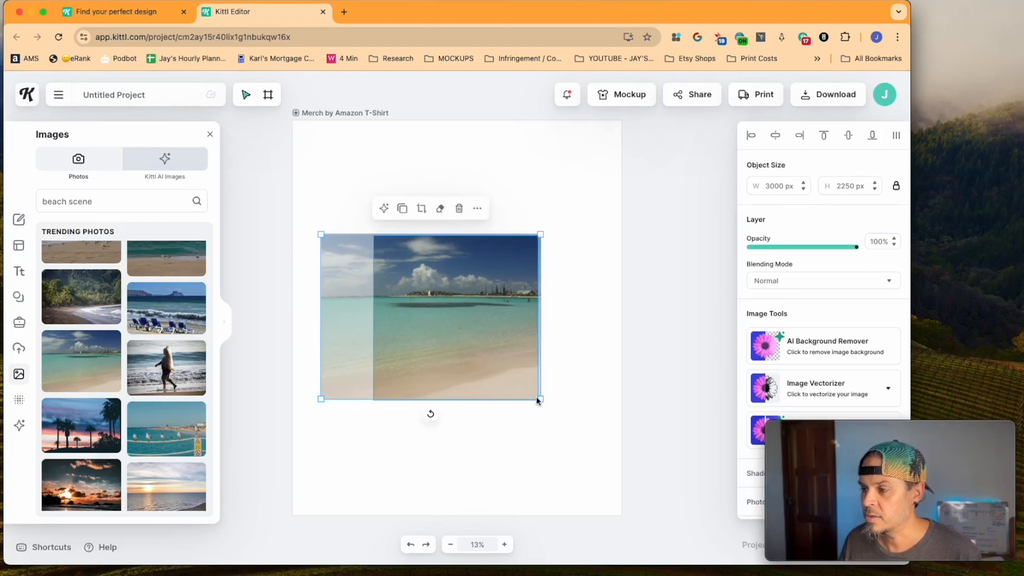
pyautogui.moveTo(540, 400); pyautogui.dragTo(628, 465)
pyautogui.moveTo(477, 362); pyautogui.dragTo(400, 354)
pyautogui.click(667, 313)
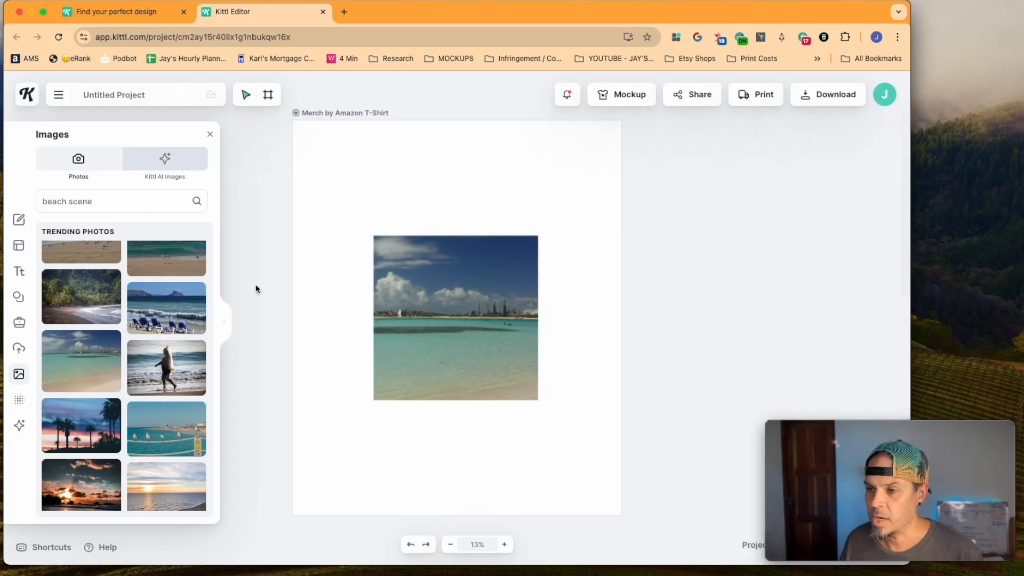
# - Find the letter masks among the shape elements and release the beach photo from its square mask
pyautogui.click(16, 300)
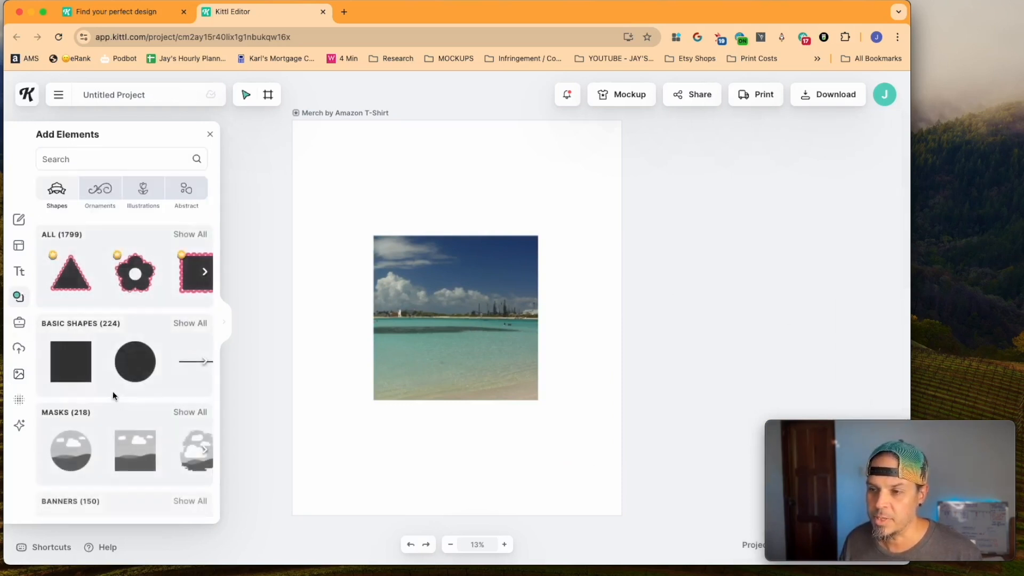
pyautogui.scroll(-1, 149, 461)
pyautogui.scroll(-5, 148, 462)
pyautogui.click(453, 344)
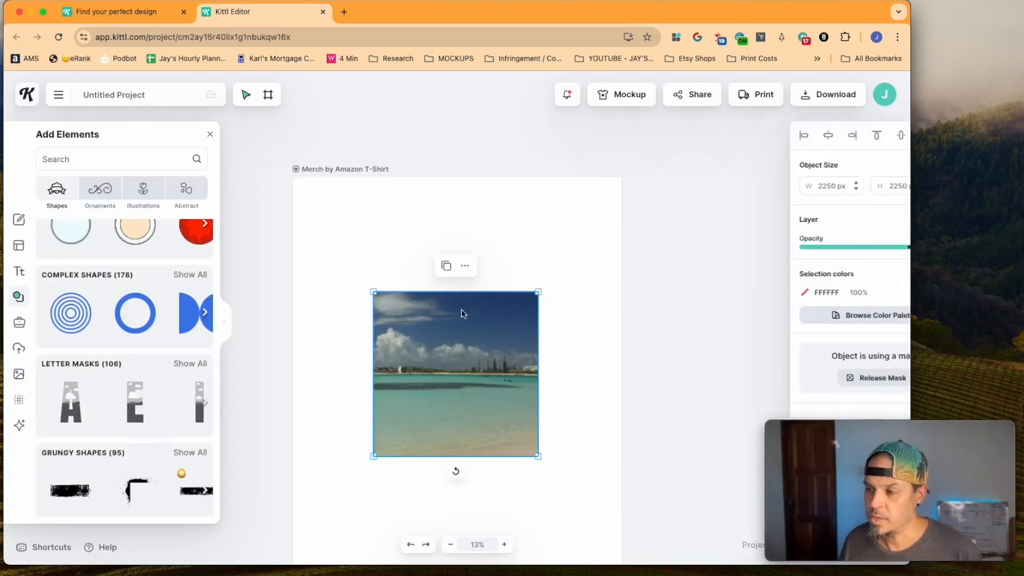
pyautogui.click(465, 268)
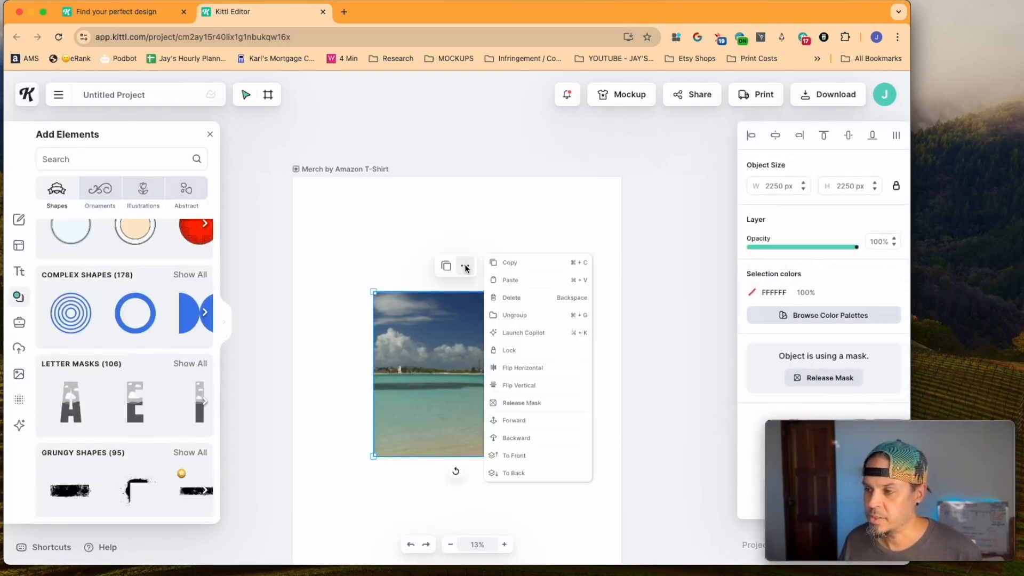
pyautogui.click(516, 403)
# - Move the beach photo over the artboard's right edge and delete the empty square mask
pyautogui.moveTo(367, 372); pyautogui.dragTo(669, 309)
pyautogui.moveTo(434, 382); pyautogui.dragTo(353, 333)
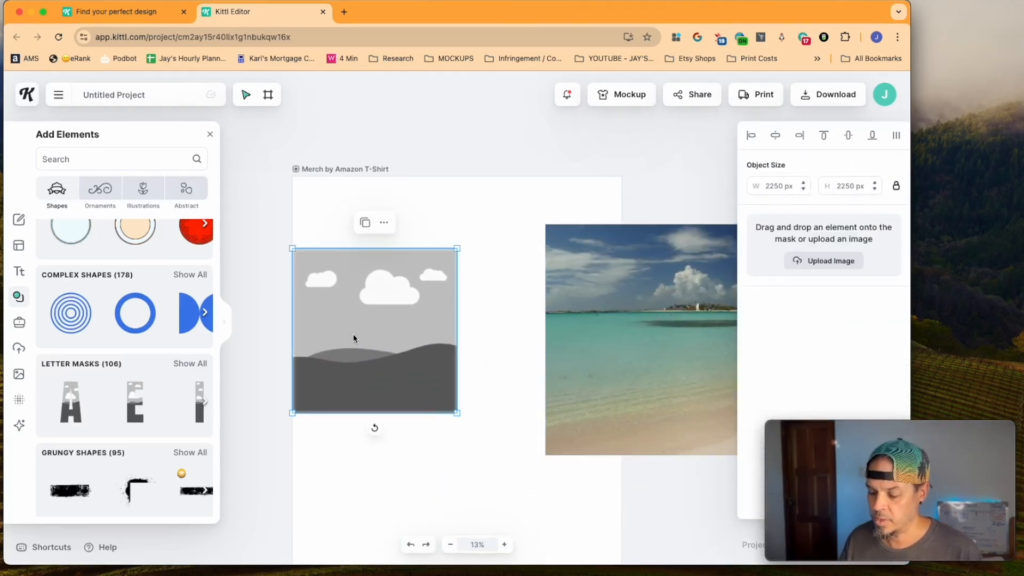
pyautogui.press('Delete')
# - Add the letter masks A and E to the artboard and place them side by side with a small gap
pyautogui.scroll(-1, 105, 383)
pyautogui.scroll(1, 77, 388)
pyautogui.scroll(-1, 76, 389)
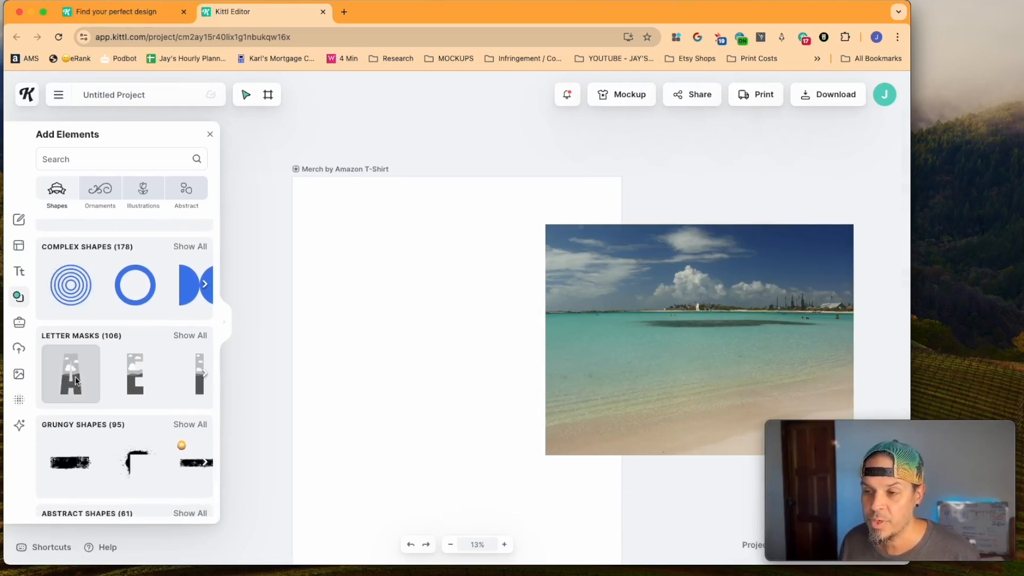
pyautogui.click(77, 381)
pyautogui.click(136, 384)
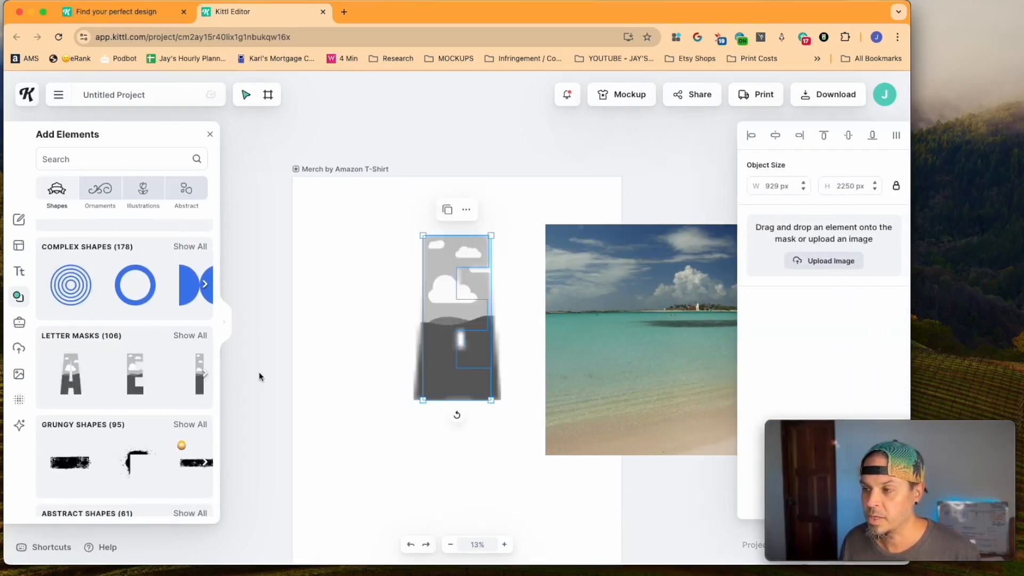
pyautogui.moveTo(480, 345); pyautogui.dragTo(502, 342)
# - Look through the full letter mask collection to see which letters, numbers and symbols it offers
pyautogui.hscroll(5, 181, 388)
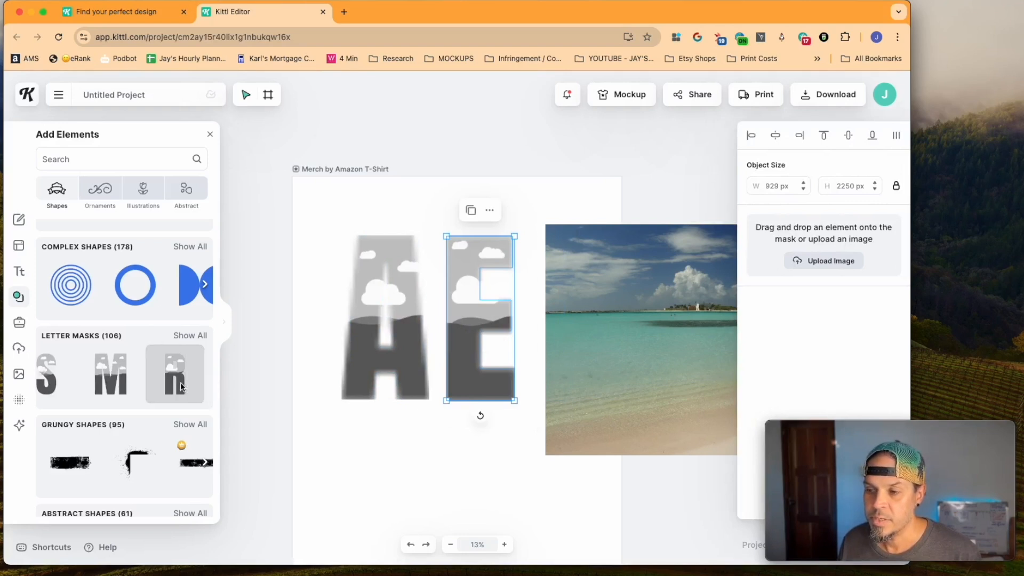
pyautogui.click(187, 335)
pyautogui.scroll(-10, 104, 386)
pyautogui.scroll(-10, 131, 402)
pyautogui.scroll(-10, 132, 402)
pyautogui.scroll(-10, 133, 398)
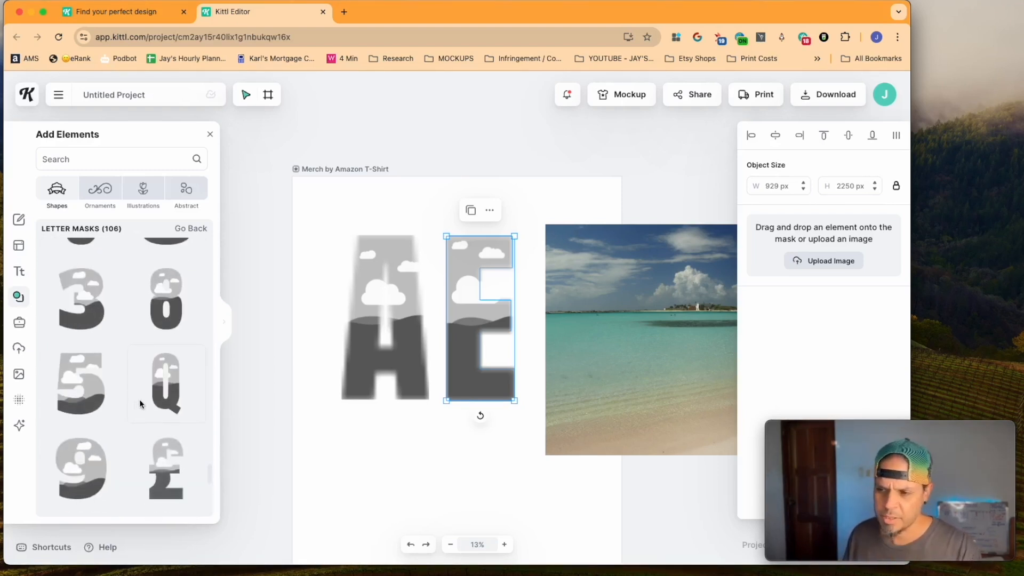
pyautogui.scroll(-10, 139, 398)
# - Fill the A mask with a copy of the beach photo and the E mask with the original photo
pyautogui.moveTo(643, 337); pyautogui.dragTo(456, 331)
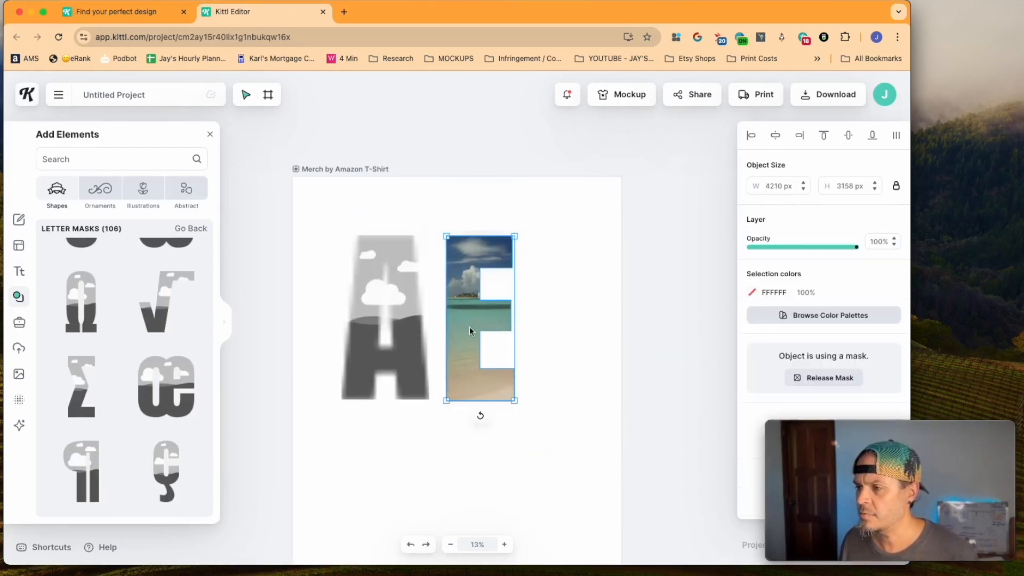
pyautogui.hotkey('ctrl', 'z')
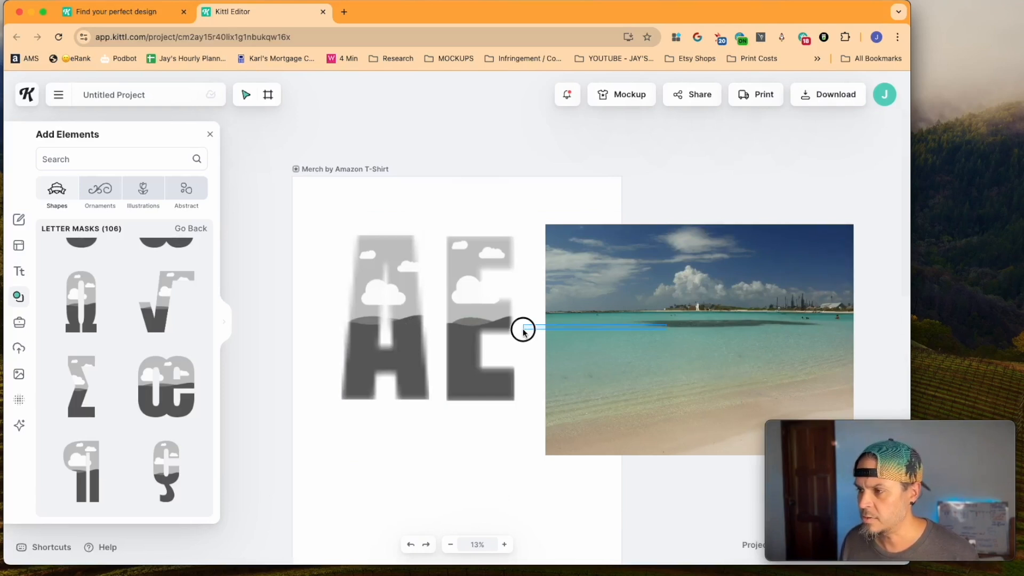
pyautogui.keyDown('alt'); pyautogui.moveTo(709, 299); pyautogui.dragTo(397, 320); pyautogui.keyUp('alt')
pyautogui.click(667, 328)
pyautogui.moveTo(667, 328); pyautogui.dragTo(473, 315)
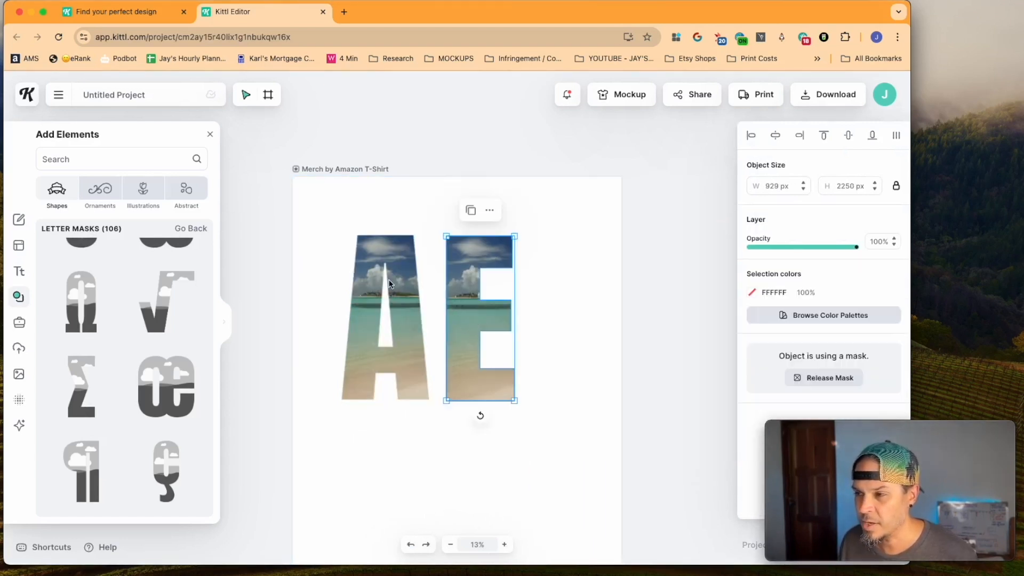
# - Move the photo-filled E right up against the A and reposition the photo inside it so the scenes line up
pyautogui.doubleClick(465, 316)
pyautogui.moveTo(481, 315)
pyautogui.mouseDown()
pyautogui.moveTo(388, 314)
pyautogui.moveTo(491, 319)
pyautogui.mouseUp()
pyautogui.click(582, 327)
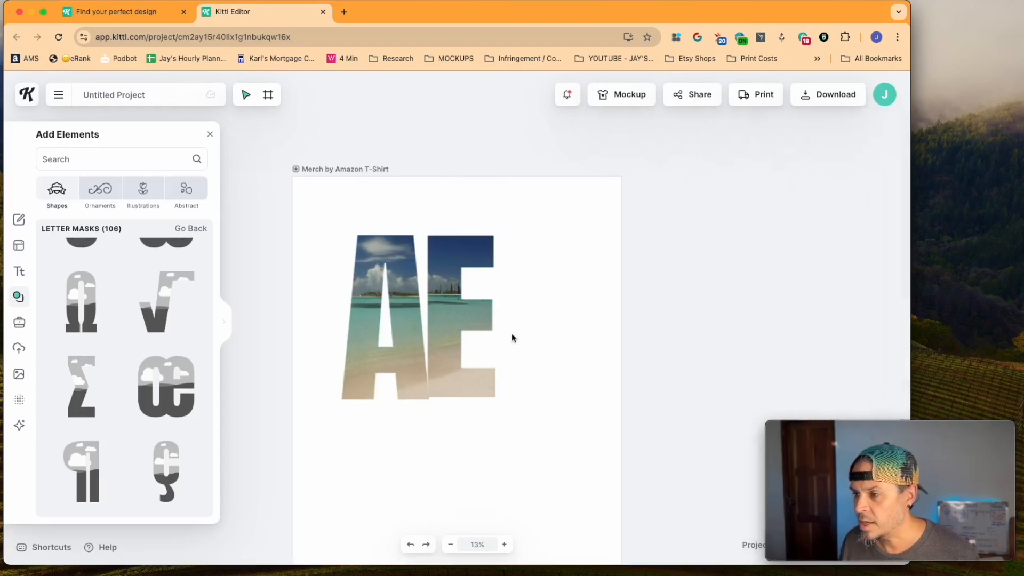
pyautogui.click(464, 311)
pyautogui.click(602, 332)
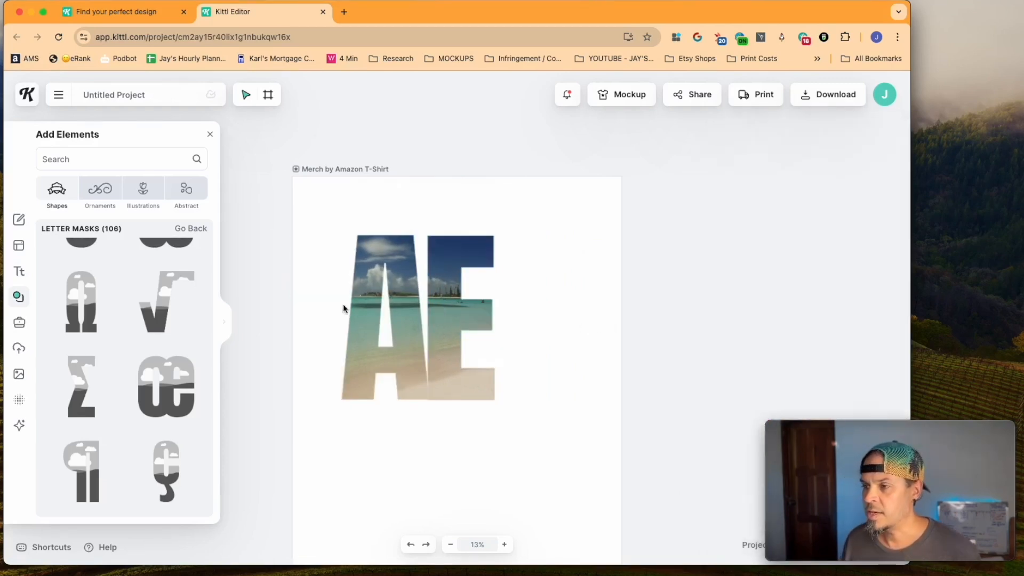
# - Release the beach photo from the E mask, move it over the artboard's right edge and delete both letters
pyautogui.click(431, 286)
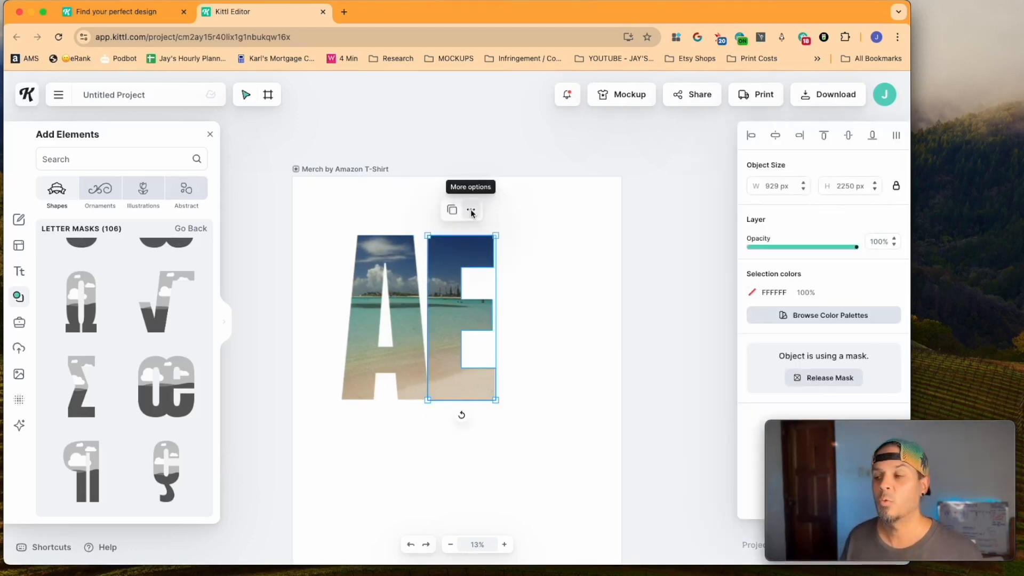
pyautogui.click(470, 210)
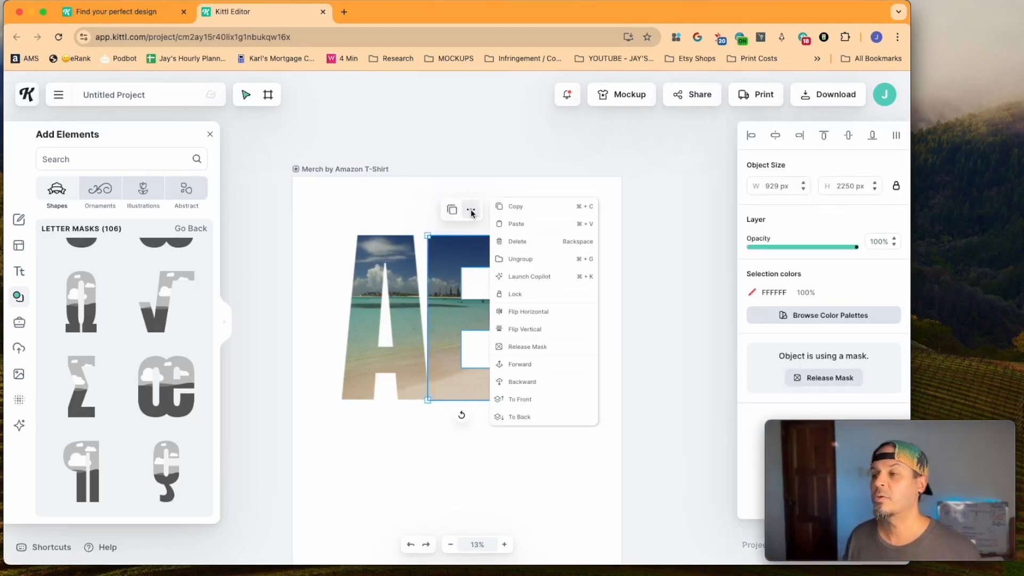
pyautogui.click(535, 347)
pyautogui.moveTo(398, 319); pyautogui.dragTo(686, 313)
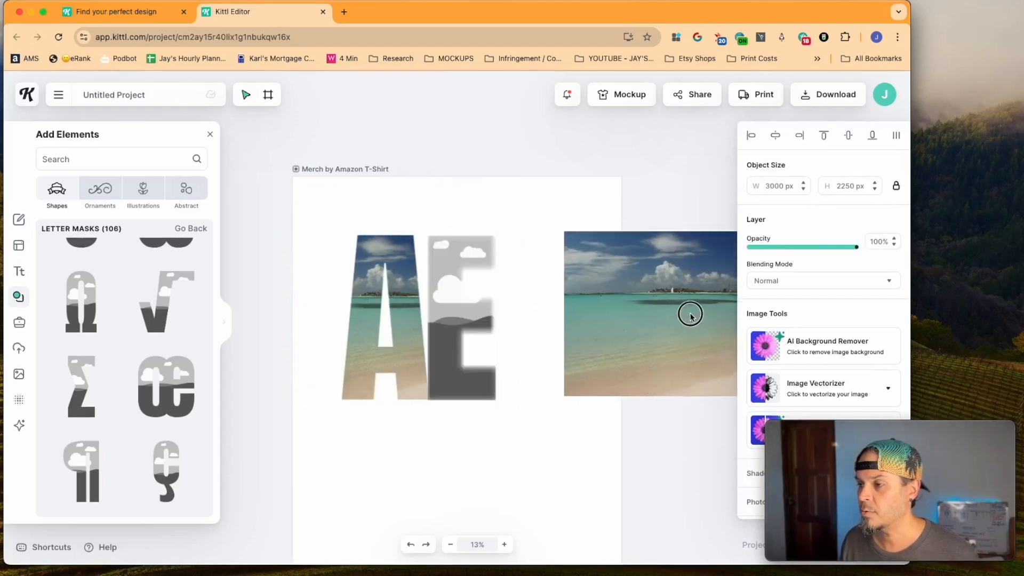
pyautogui.click(471, 345)
pyautogui.keyDown('shift'); pyautogui.click(372, 346); pyautogui.keyUp('shift')
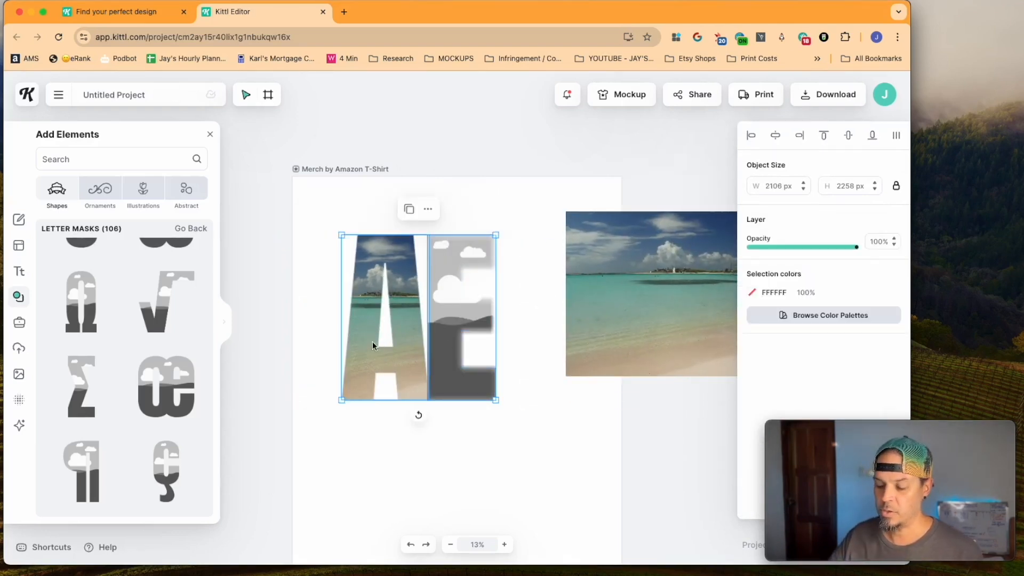
pyautogui.press('Delete')
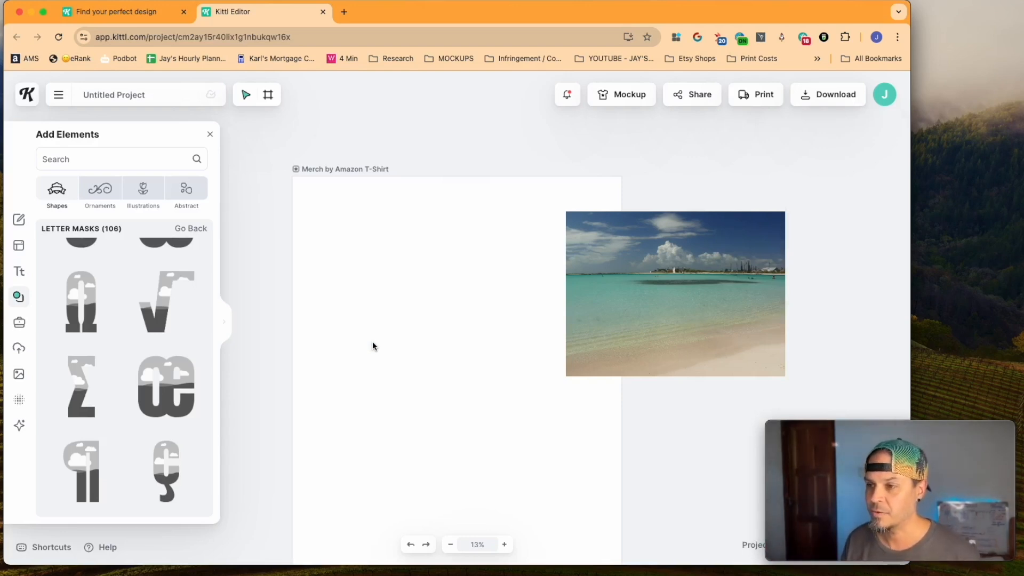
# - Close the elements library and add a headline text to the artboard
pyautogui.click(266, 323)
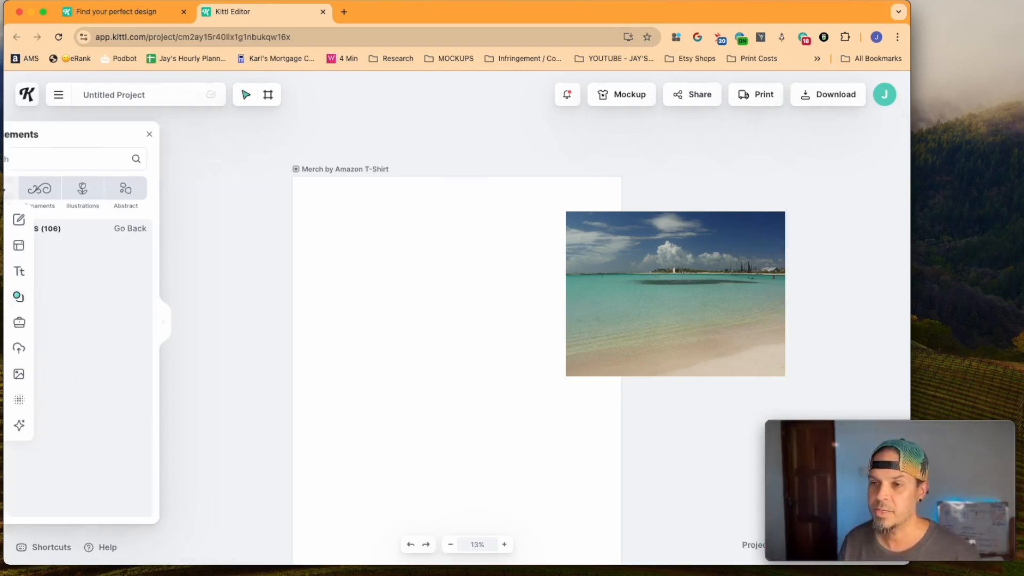
pyautogui.click(19, 271)
pyautogui.click(97, 168)
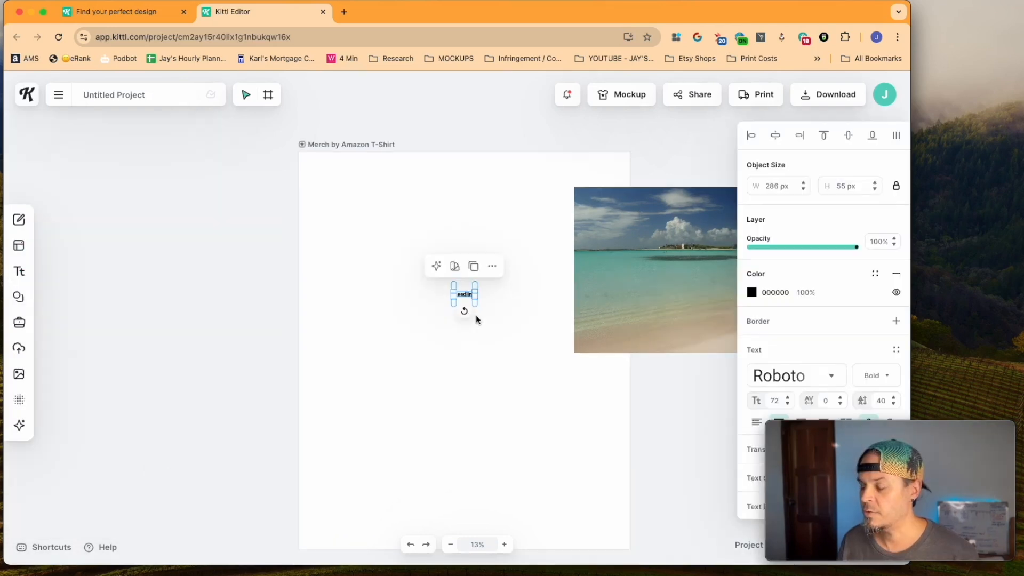
# - Zoom in and out on the small headline text to view it at different magnifications
pyautogui.scroll(8, 476, 316)
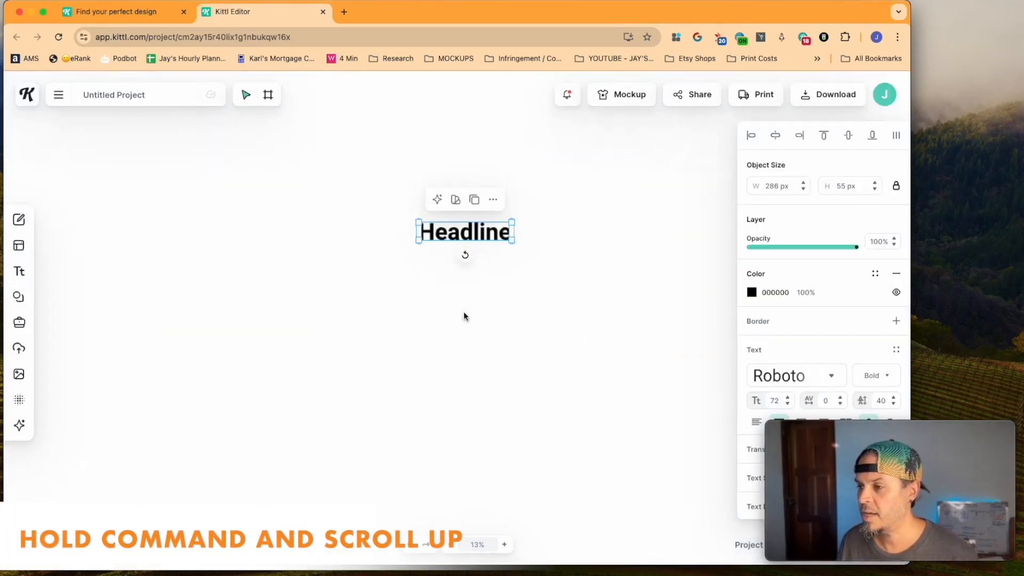
pyautogui.scroll(-1, 491, 300)
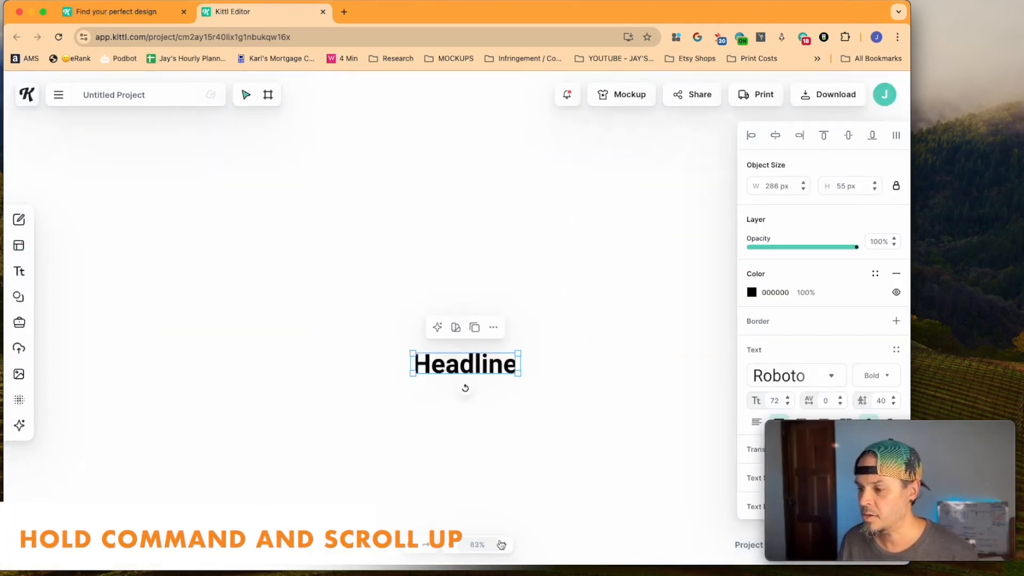
pyautogui.scroll(-3, 517, 468)
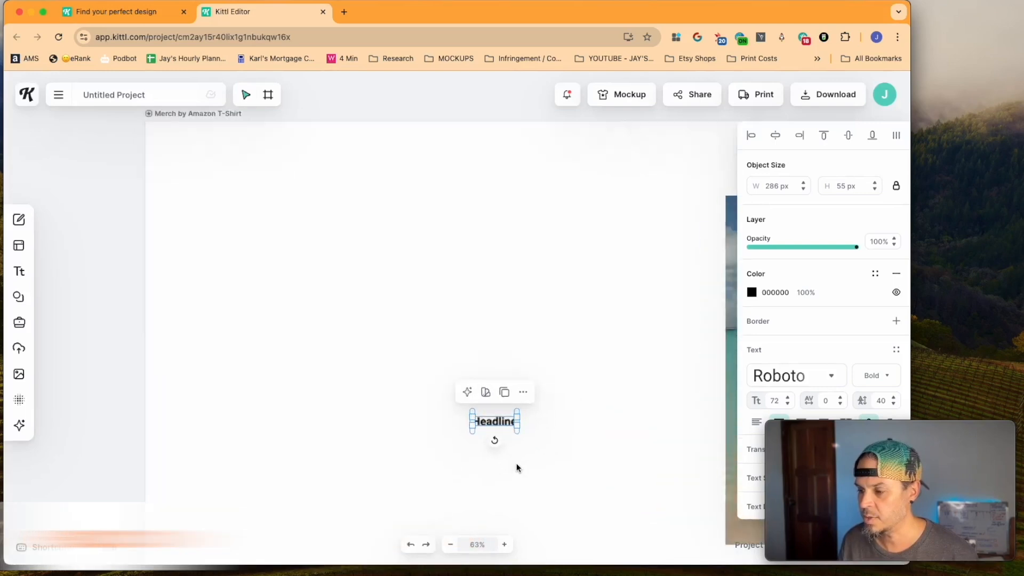
pyautogui.scroll(-2, 516, 468)
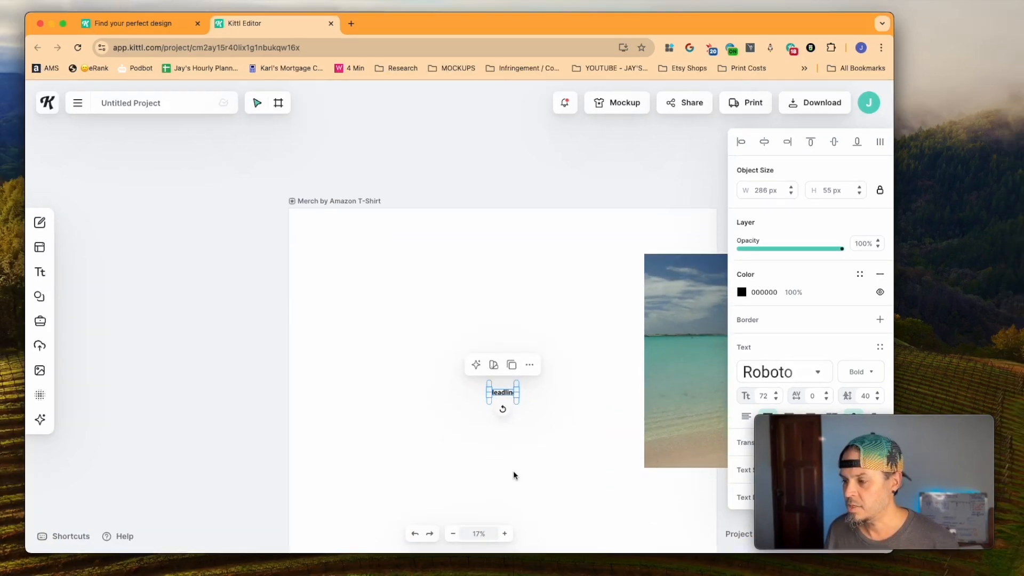
pyautogui.click(505, 533)
pyautogui.click(505, 533)
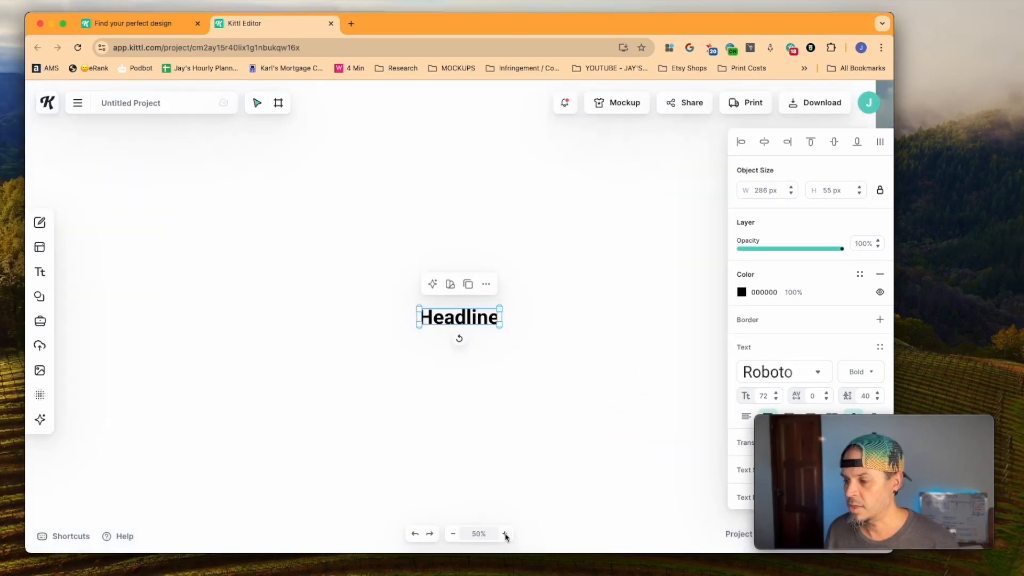
pyautogui.click(505, 534)
pyautogui.scroll(4, 490, 407)
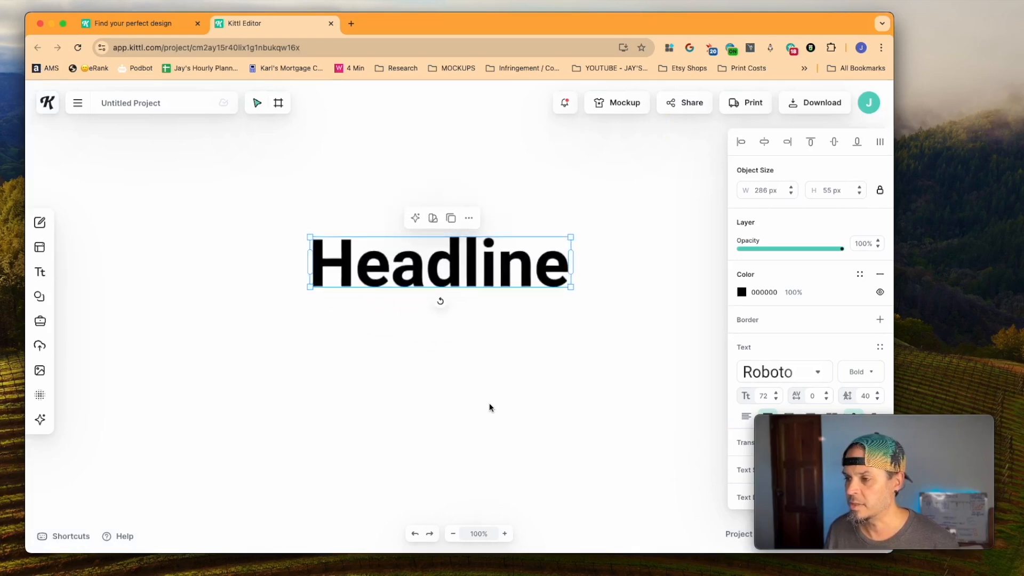
pyautogui.scroll(-5, 473, 390)
pyautogui.scroll(-10, 474, 390)
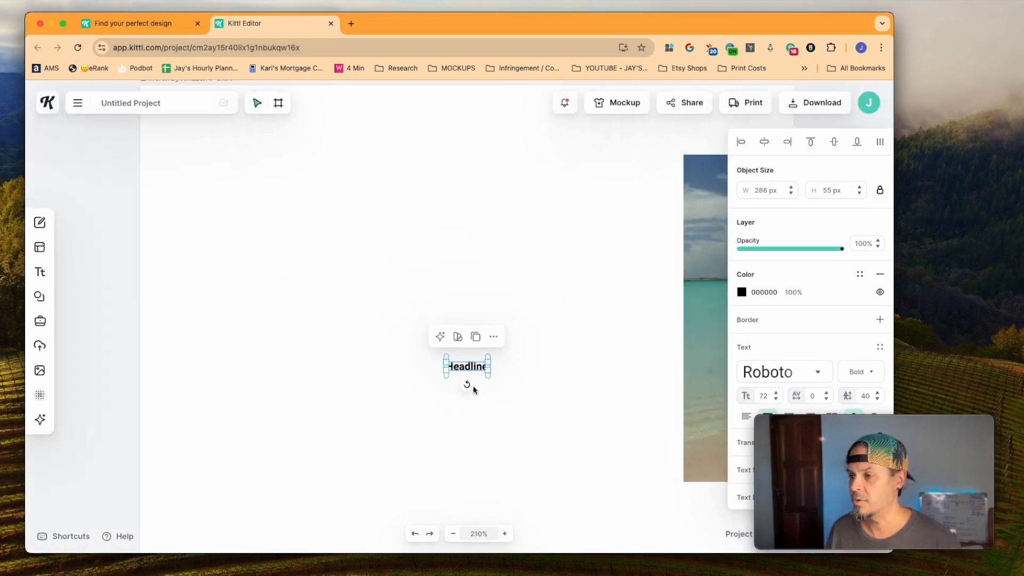
# - Enlarge the headline to about 4200 px wide so that it spans nearly the whole artboard
pyautogui.moveTo(489, 358); pyautogui.dragTo(575, 329)
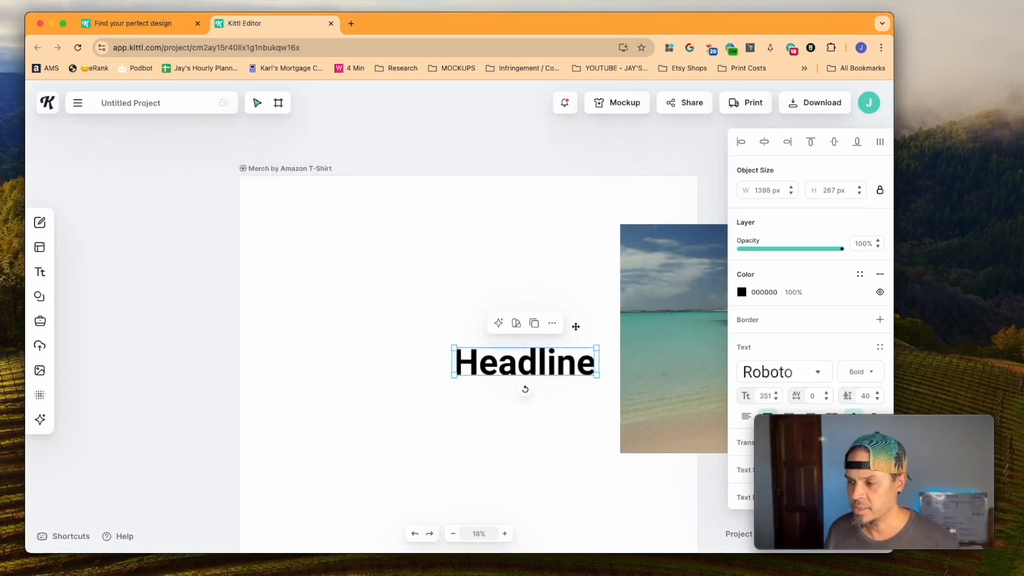
pyautogui.press('super+z')
pyautogui.moveTo(485, 372); pyautogui.dragTo(647, 300)
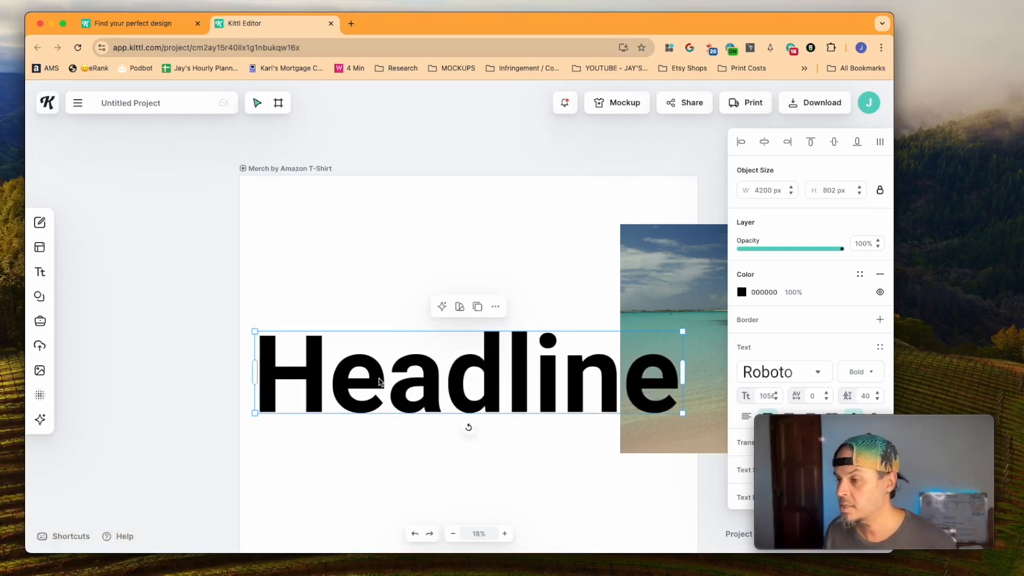
# - Move the beach photo up over the artboard's upper edge, clear of the headline
pyautogui.hscroll(5, 380, 380)
pyautogui.moveTo(611, 320); pyautogui.dragTo(663, 270)
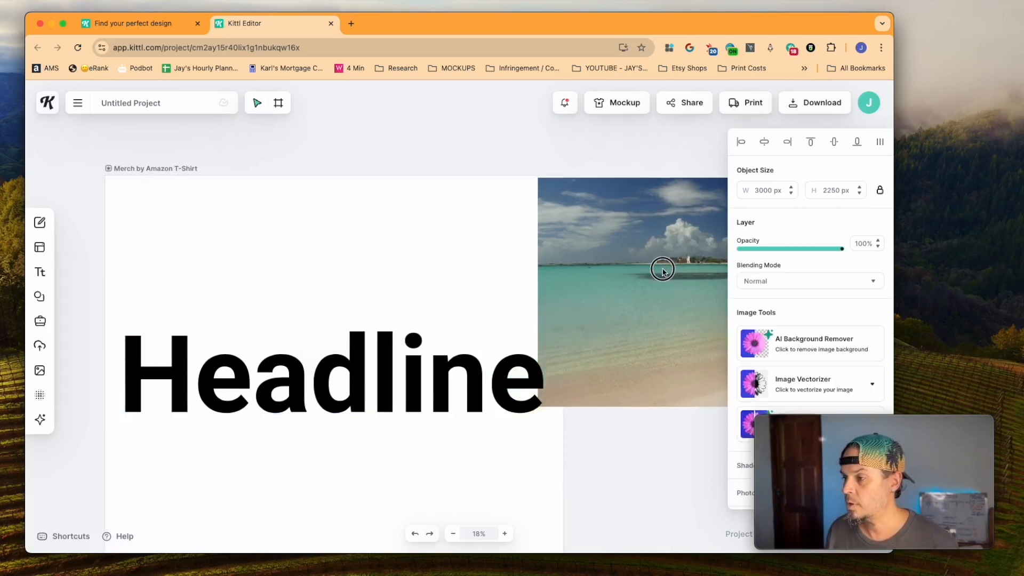
pyautogui.moveTo(662, 309); pyautogui.dragTo(336, 142)
pyautogui.hscroll(-2, 445, 404)
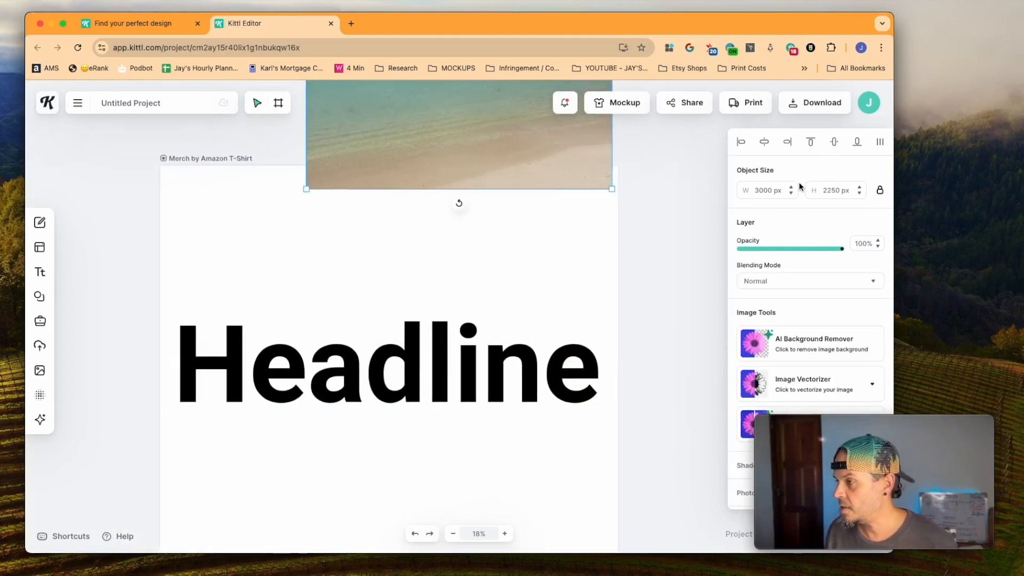
# - Search the script typefaces for "fun" and apply a bold, flowing script font to the headline
pyautogui.click(471, 380)
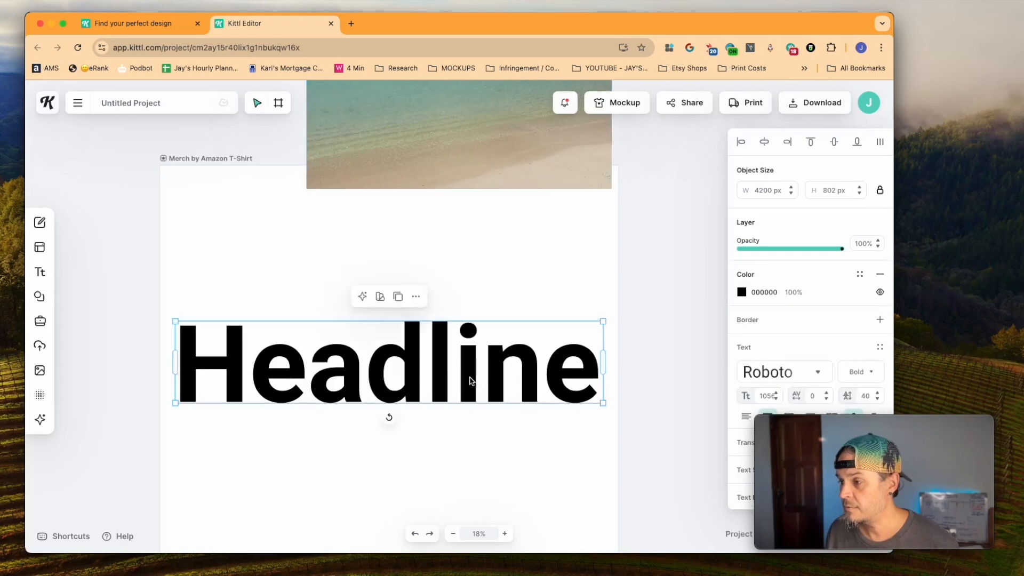
pyautogui.click(782, 371)
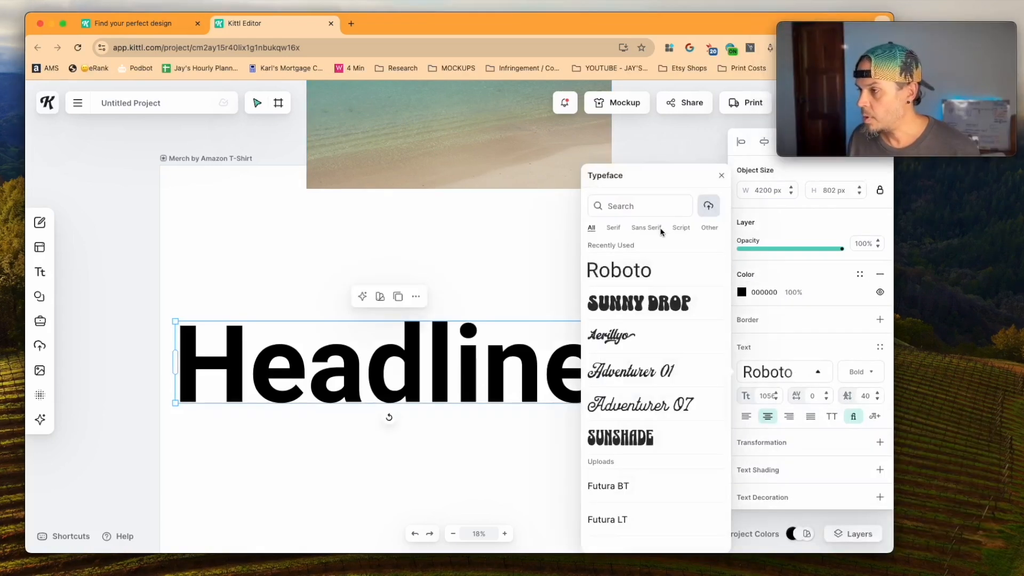
pyautogui.click(681, 228)
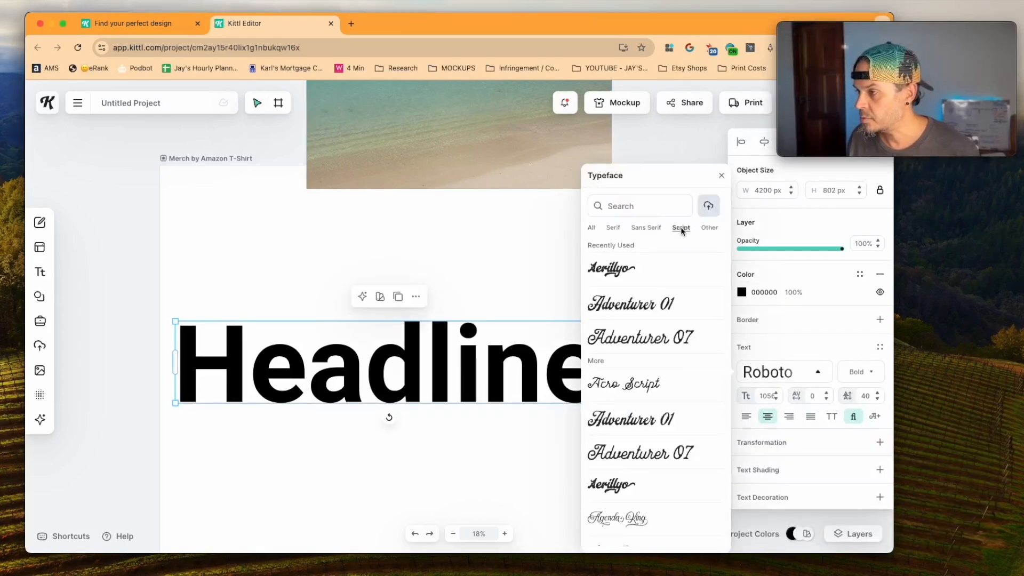
pyautogui.write('fun')
pyautogui.scroll(-4, 643, 382)
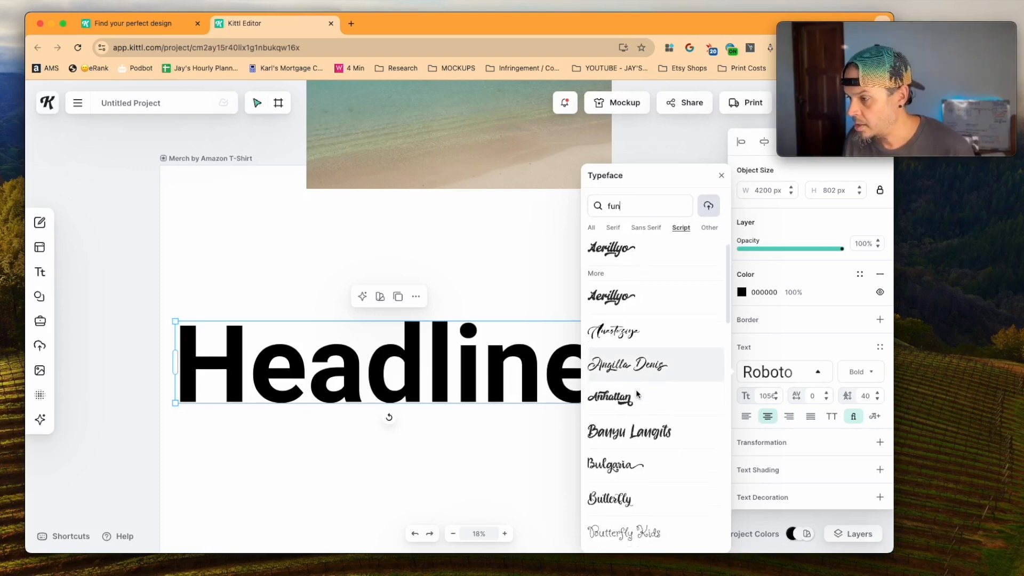
pyautogui.scroll(-3, 643, 383)
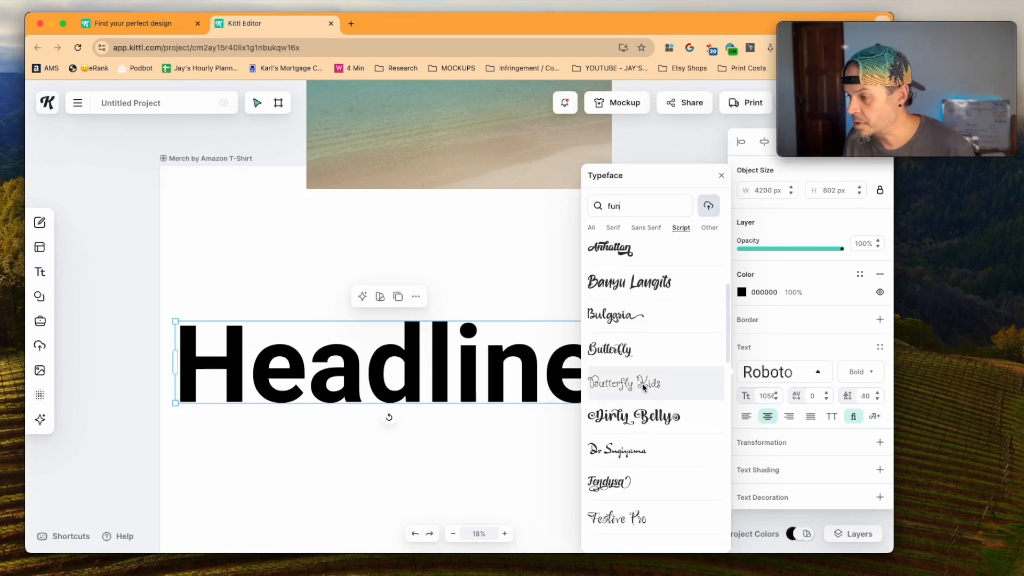
pyautogui.scroll(-4, 641, 398)
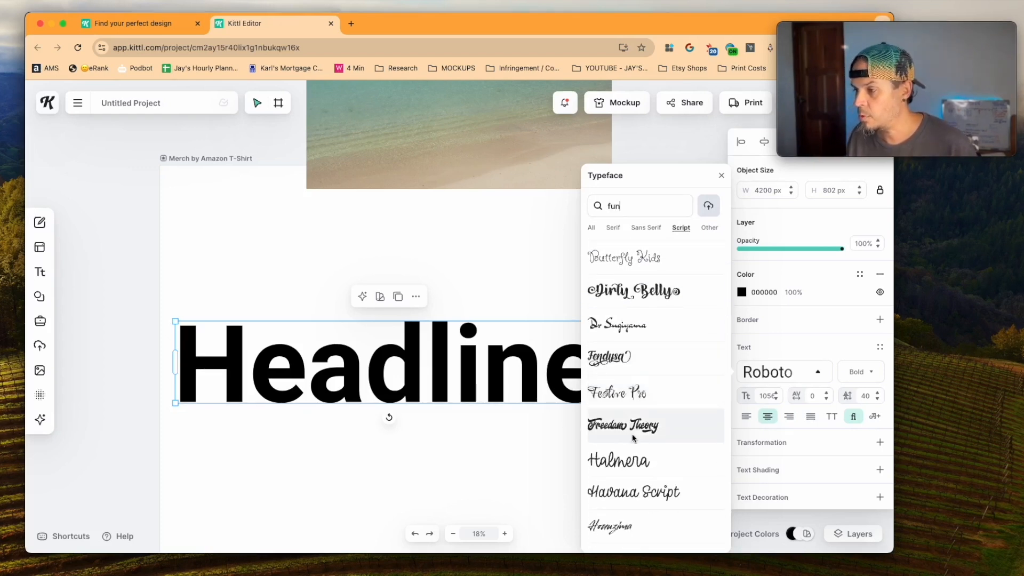
pyautogui.scroll(-15, 642, 453)
pyautogui.click(619, 343)
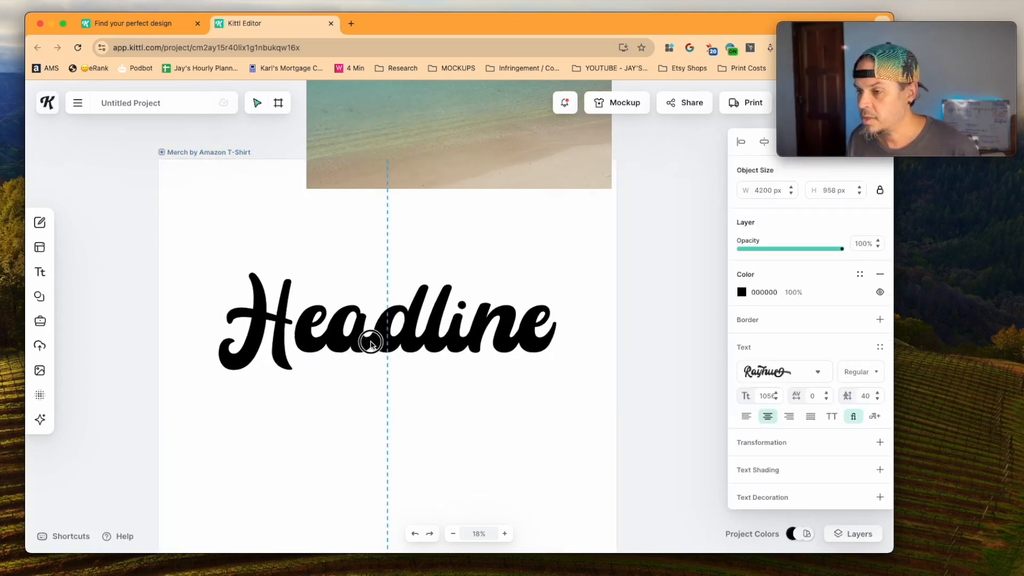
# - Change the headline's text to "beach", place a copy underneath and change the copy's text to "vibes."
pyautogui.click(373, 320)
pyautogui.doubleClick(372, 323)
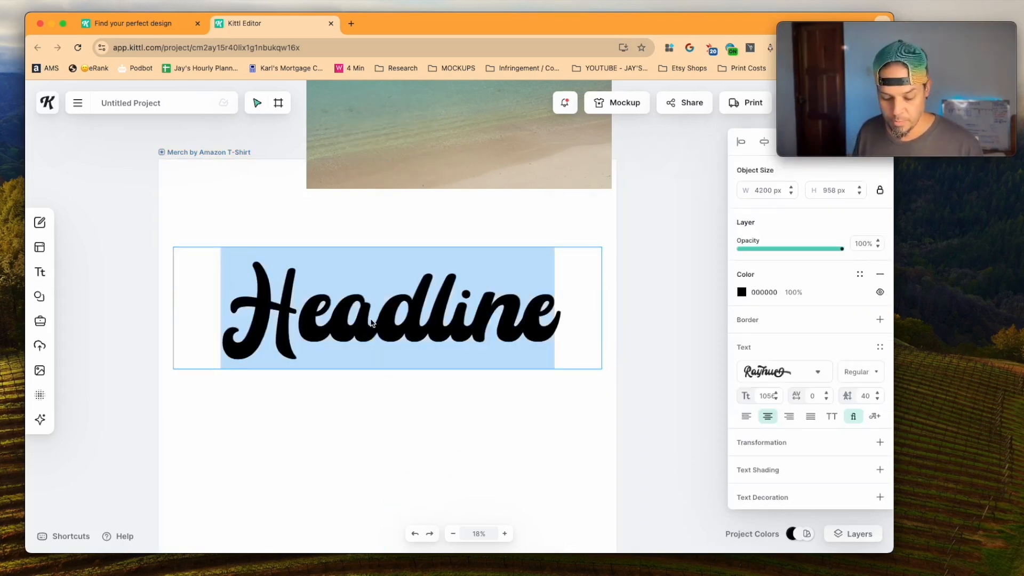
pyautogui.write('beach')
pyautogui.moveTo(419, 308); pyautogui.dragTo(397, 387)
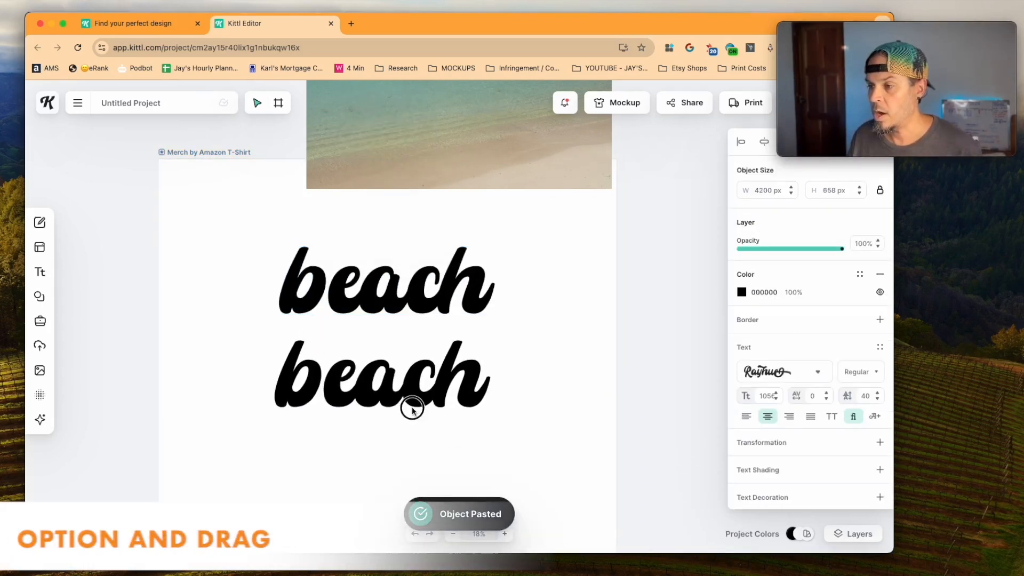
pyautogui.doubleClick(397, 387)
pyautogui.write('vibes.')
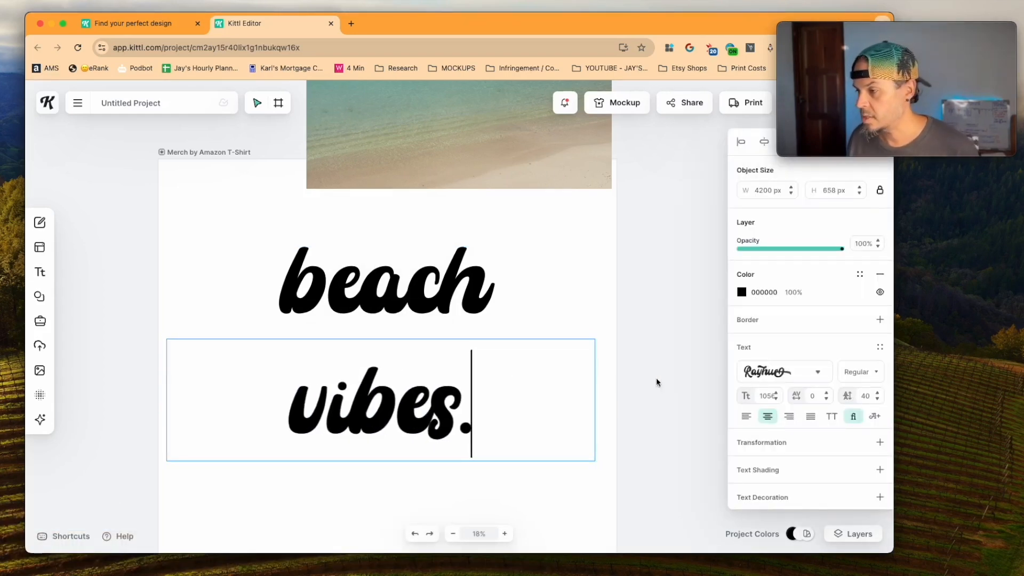
pyautogui.press('Escape')
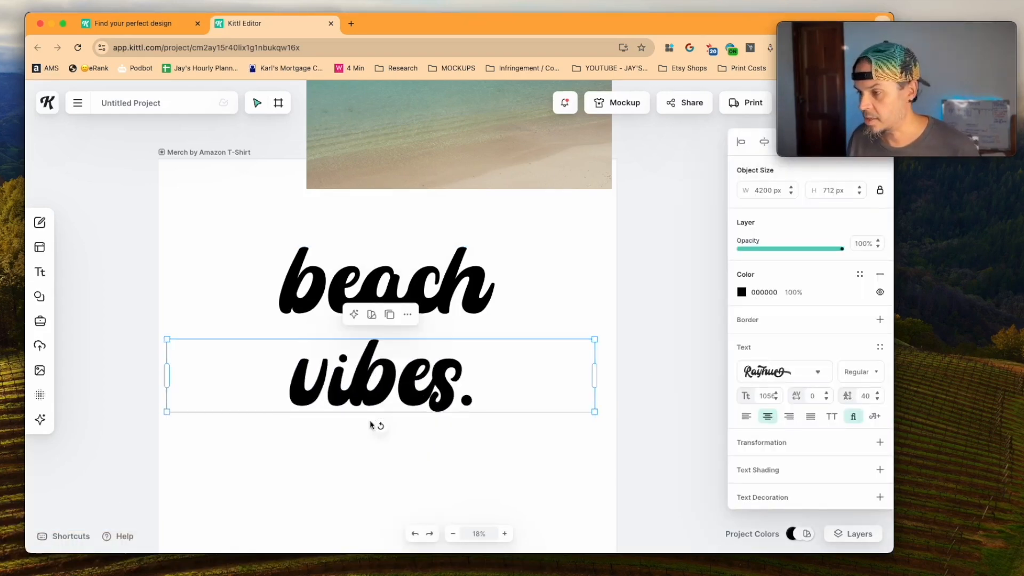
# - Move "vibes." close beneath "beach" and set both words in the Sunship script typeface
pyautogui.moveTo(426, 391); pyautogui.dragTo(450, 368)
pyautogui.click(613, 435)
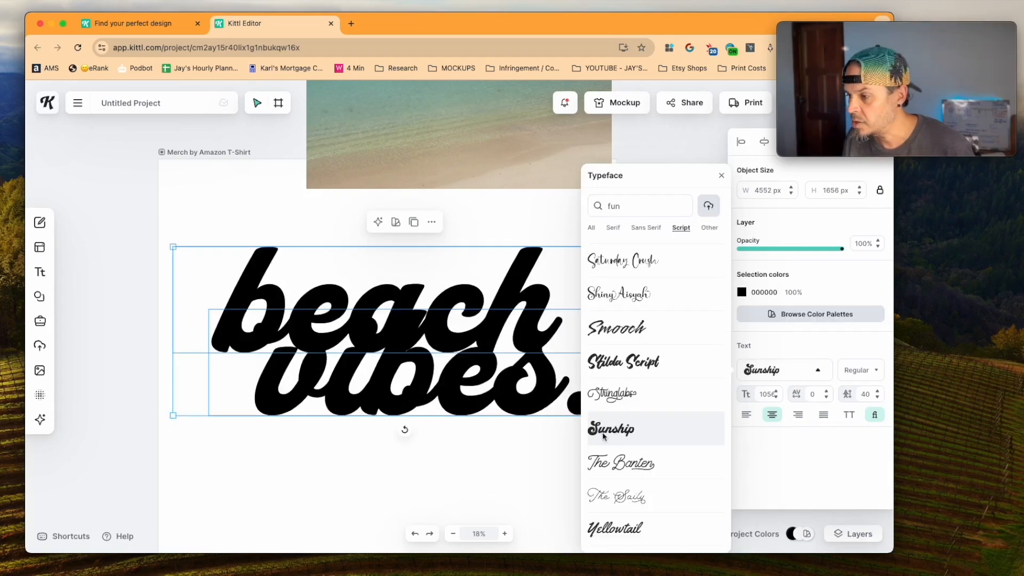
pyautogui.click(468, 421)
# - Reposition "beach" and "vibes." so the two words stack without colliding, and rotate "vibes." to about -4°
pyautogui.scroll(-2, 502, 417)
pyautogui.moveTo(464, 294); pyautogui.dragTo(479, 325)
pyautogui.moveTo(334, 205); pyautogui.dragTo(288, 199)
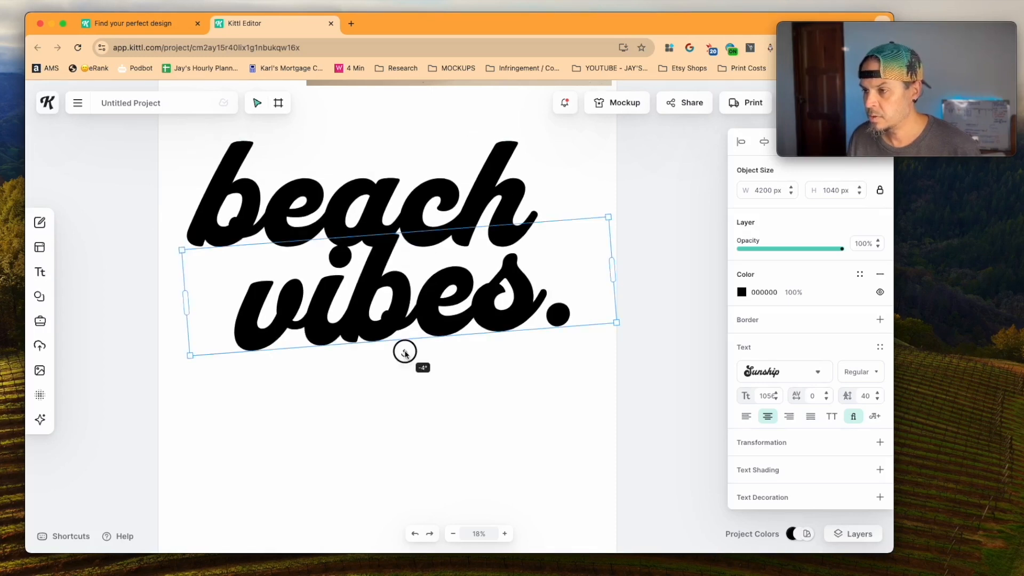
pyautogui.moveTo(405, 353); pyautogui.dragTo(404, 353)
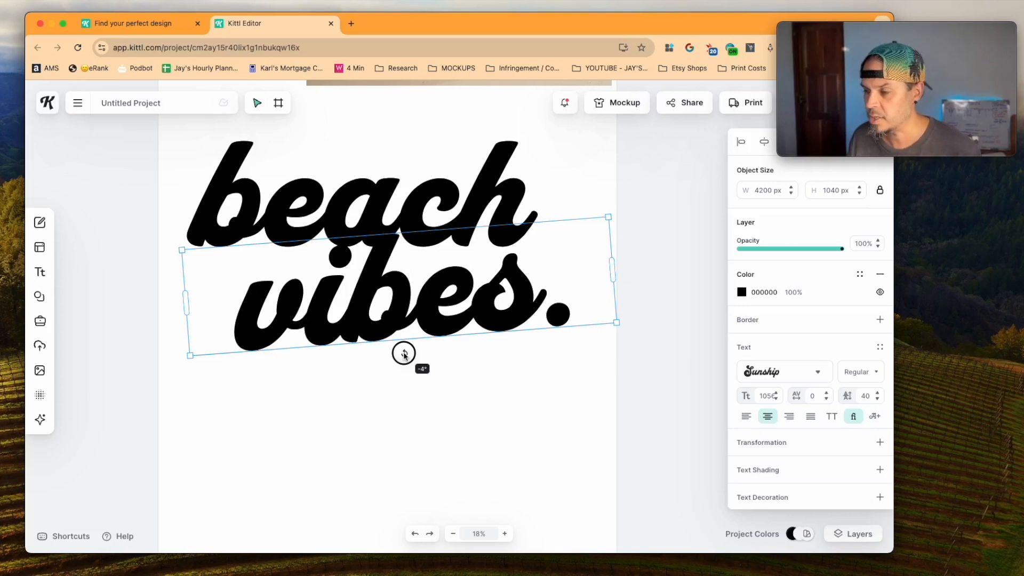
pyautogui.moveTo(404, 353); pyautogui.dragTo(405, 355)
# - Tilt "beach" to match the angle of "vibes." and shift it so that it sits tightly above that word
pyautogui.click(317, 216)
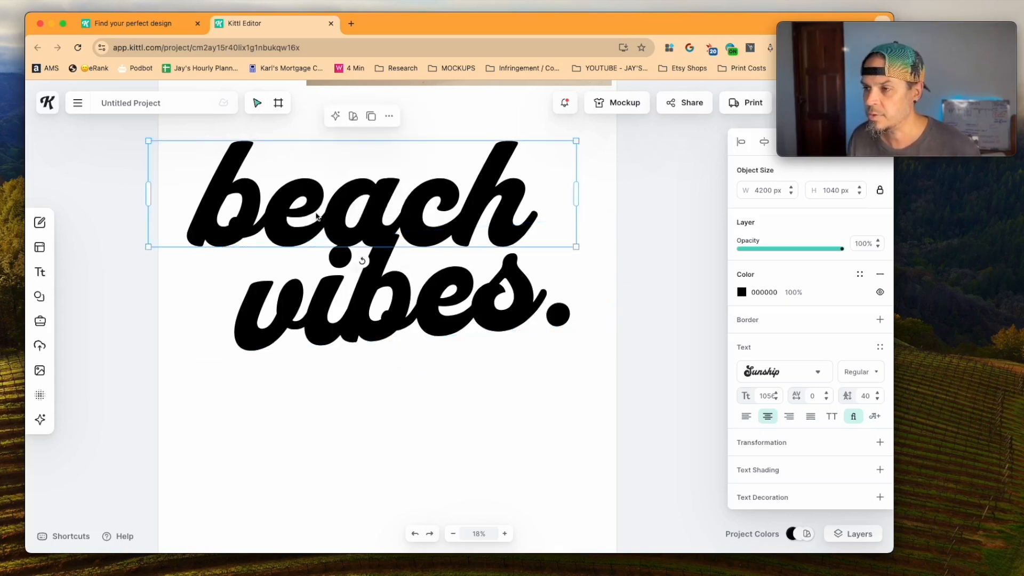
pyautogui.moveTo(364, 264); pyautogui.dragTo(370, 263)
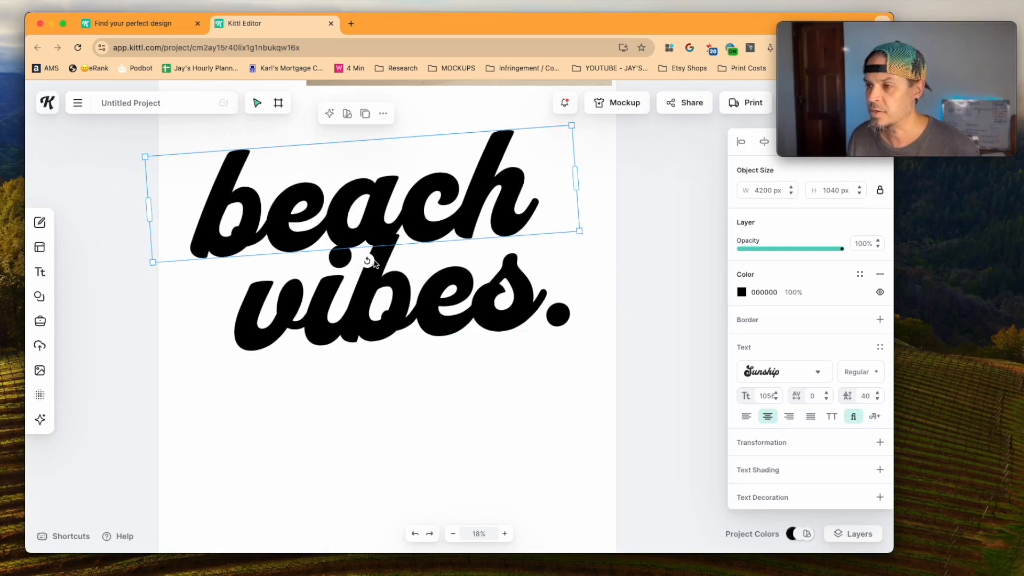
pyautogui.moveTo(446, 223); pyautogui.dragTo(467, 223)
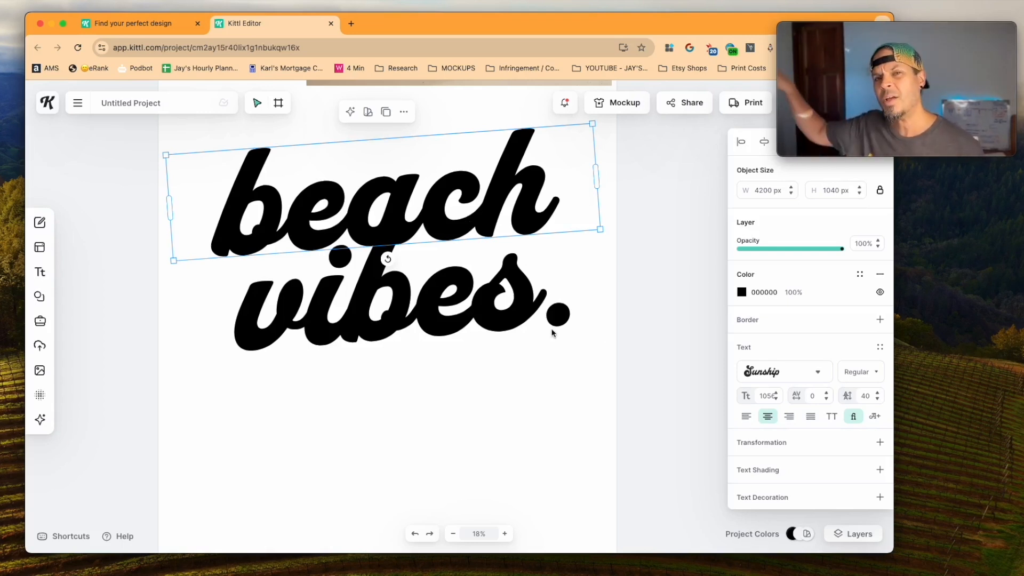
pyautogui.moveTo(481, 224); pyautogui.dragTo(494, 229)
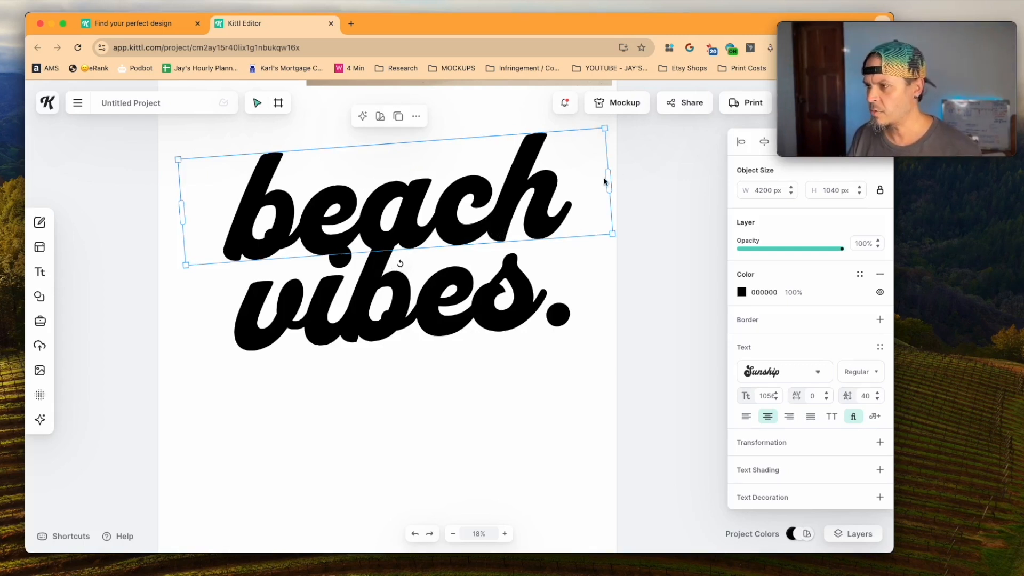
# - Narrow the text boxes of "beach" and "vibes." to fit more closely around the lettering
pyautogui.moveTo(608, 180); pyautogui.dragTo(585, 183)
pyautogui.click(603, 281)
pyautogui.moveTo(613, 274); pyautogui.dragTo(583, 275)
pyautogui.scroll(2, 558, 320)
pyautogui.click(646, 325)
# - Place the beach photo behind both words on the artboard, tilted to match them and enlarged to about 4542 px wide
pyautogui.moveTo(454, 132); pyautogui.dragTo(324, 372)
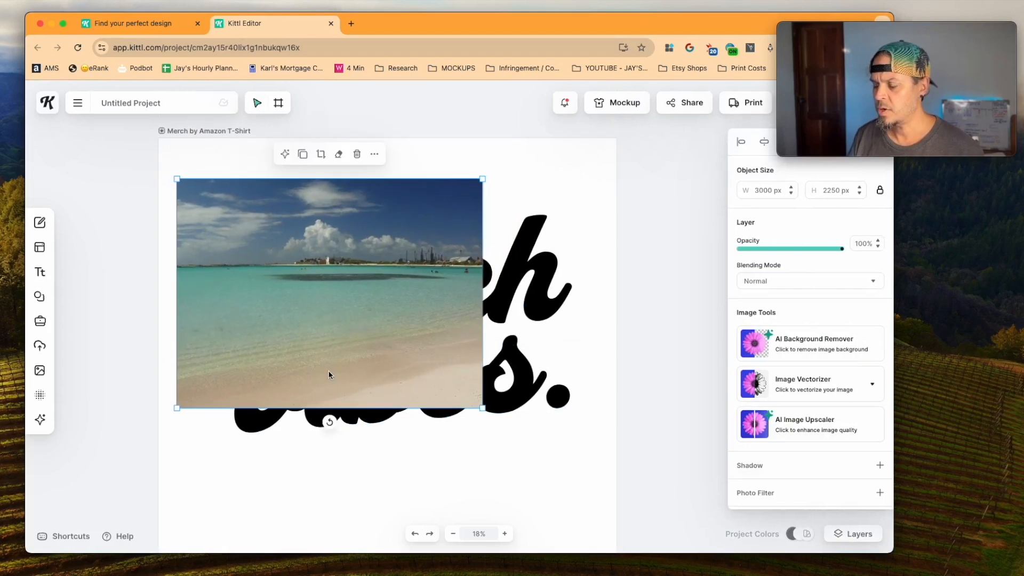
pyautogui.click(839, 534)
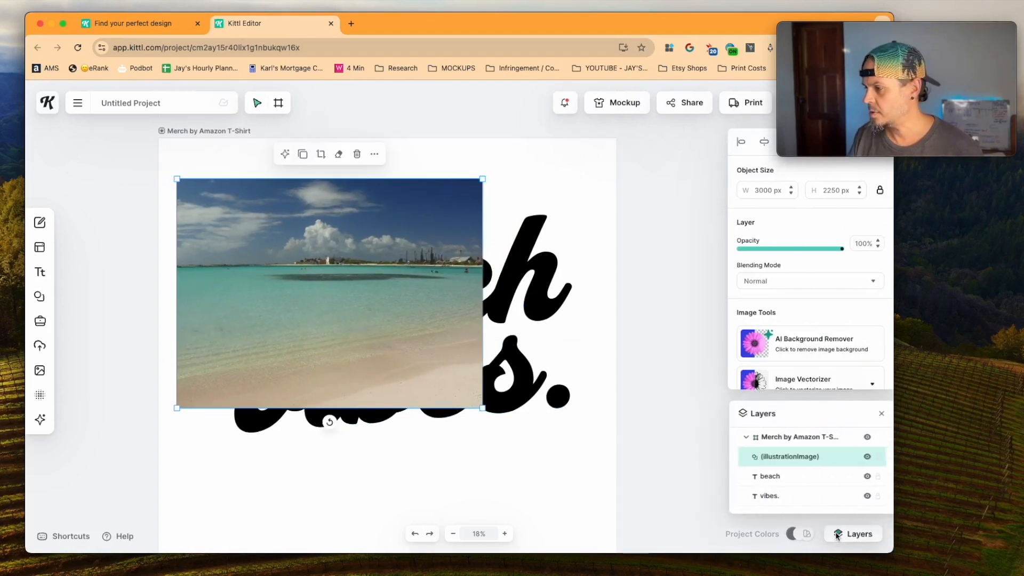
pyautogui.moveTo(813, 459); pyautogui.dragTo(811, 491)
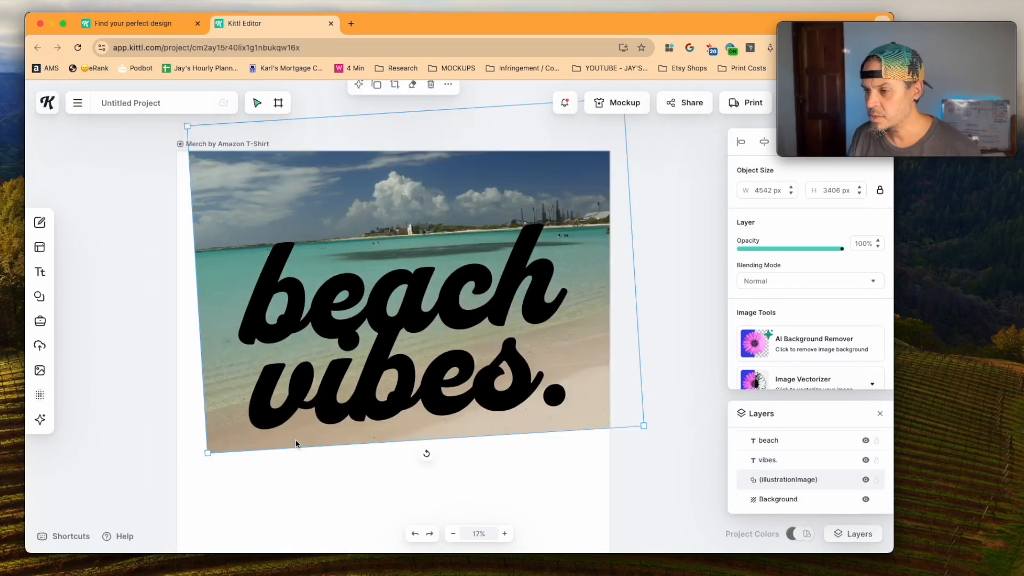
# - Enlarge the words and photo together to about 5290 px wide, and the photo alone to about 6768 px wide
pyautogui.scroll(-5, 297, 443)
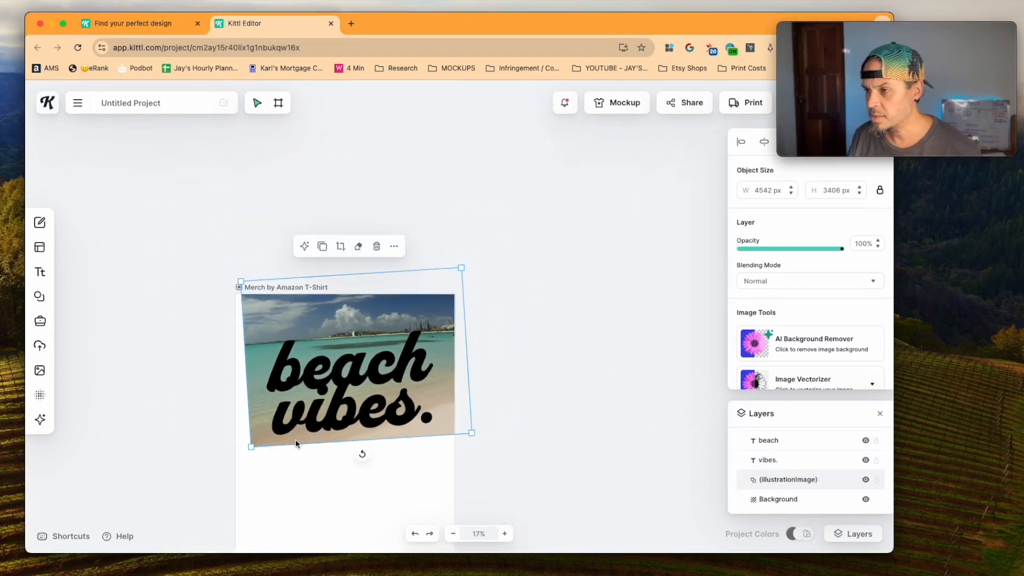
pyautogui.scroll(-3, 388, 456)
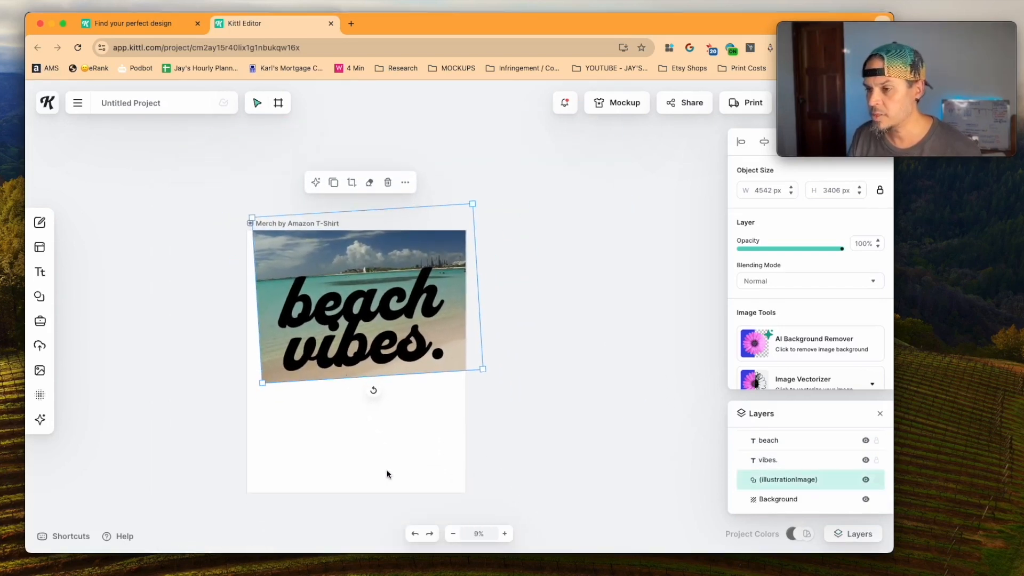
pyautogui.press('super+a')
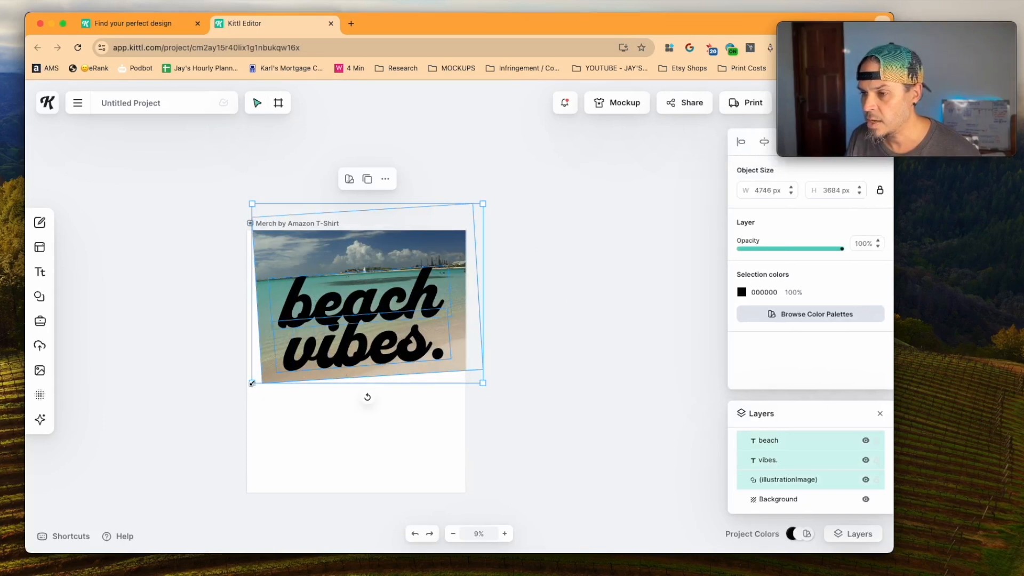
pyautogui.moveTo(253, 385); pyautogui.dragTo(226, 404)
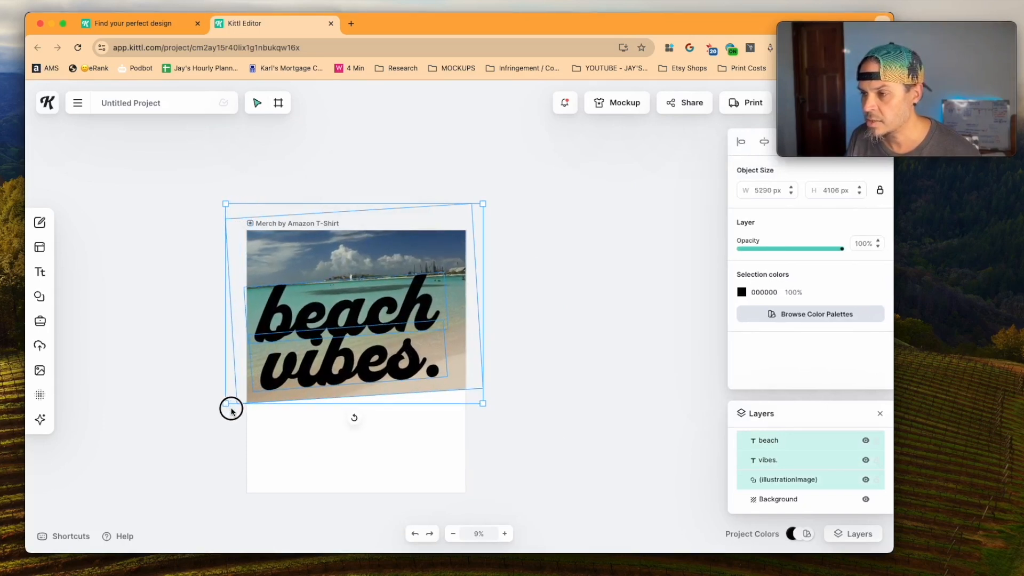
pyautogui.moveTo(226, 218); pyautogui.dragTo(183, 174)
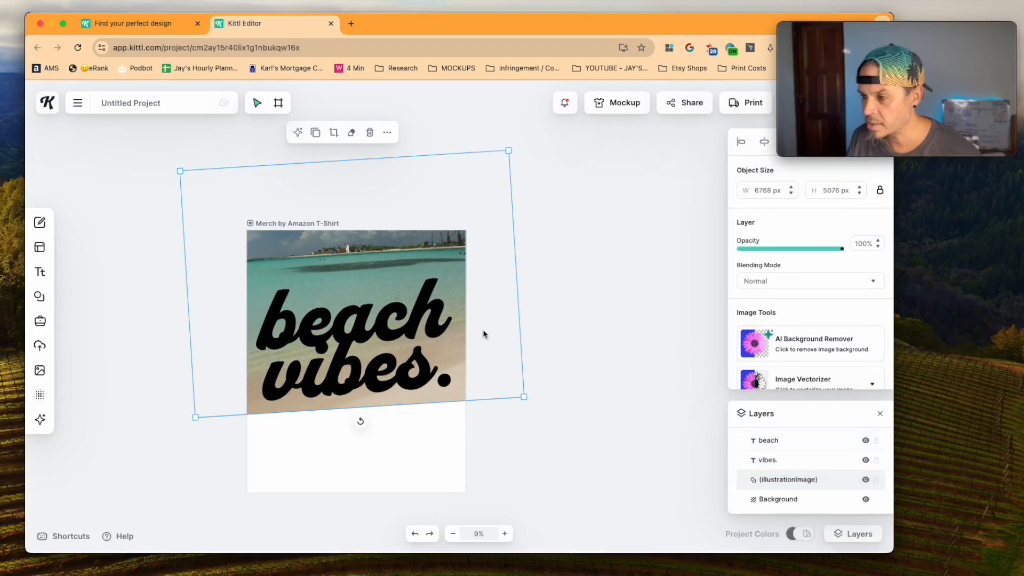
pyautogui.moveTo(458, 350); pyautogui.dragTo(456, 359)
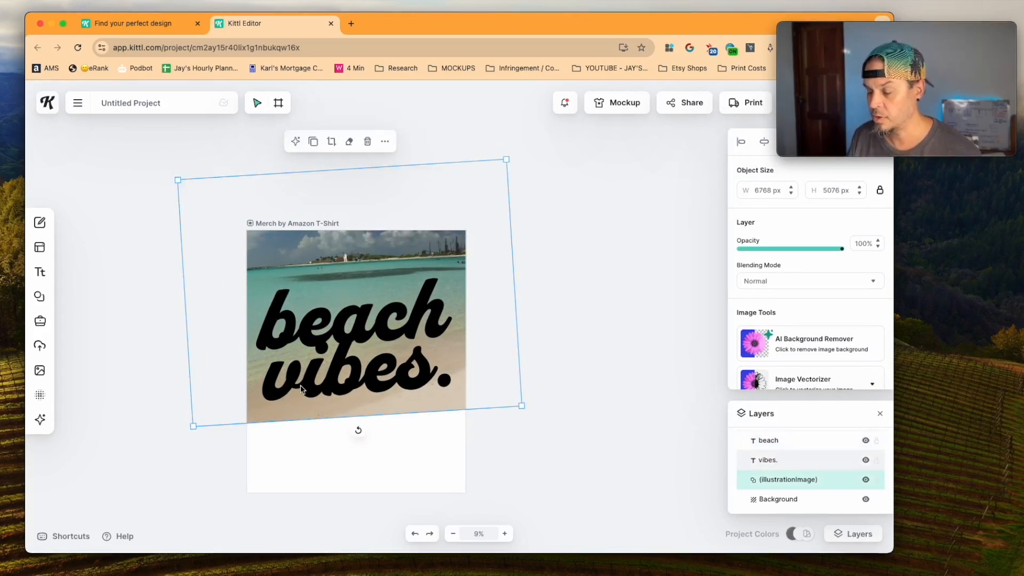
# - Move the tilted beach photo off the artboard so that it sits clear above the artboard's upper edge
pyautogui.moveTo(365, 280); pyautogui.dragTo(368, 97)
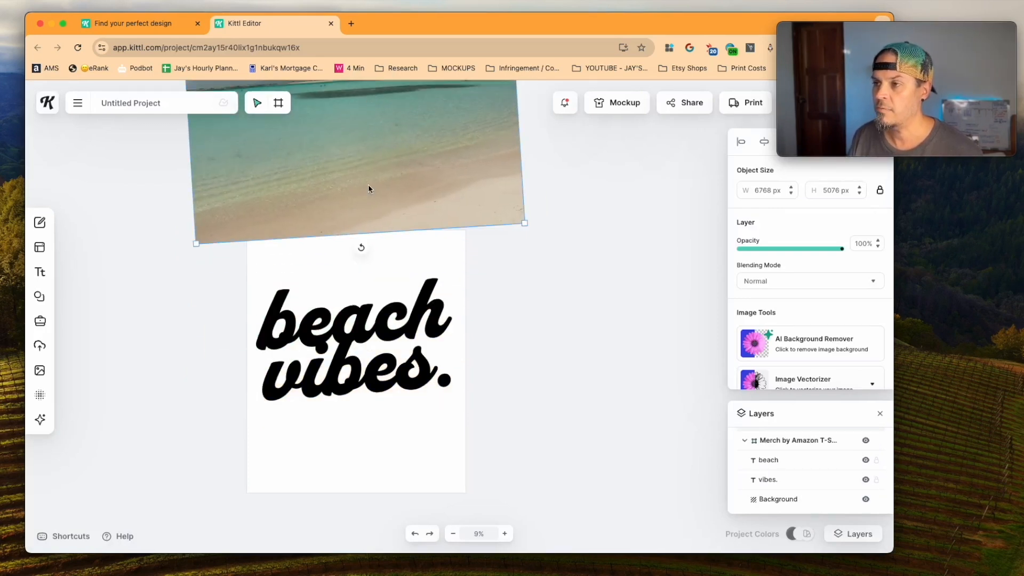
pyautogui.moveTo(368, 186); pyautogui.dragTo(370, 133)
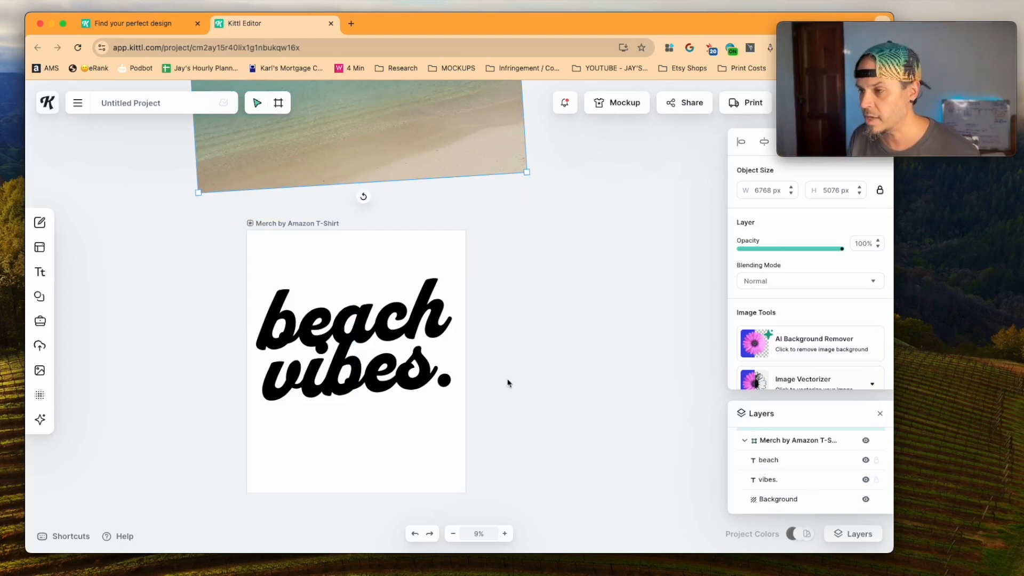
pyautogui.click(560, 413)
# - Recolor the words "beach" and "vibes." together to pure red, FF0000
pyautogui.click(439, 389)
pyautogui.keyDown('shift'); pyautogui.click(423, 306); pyautogui.keyUp('shift')
pyautogui.scroll(4, 394, 345)
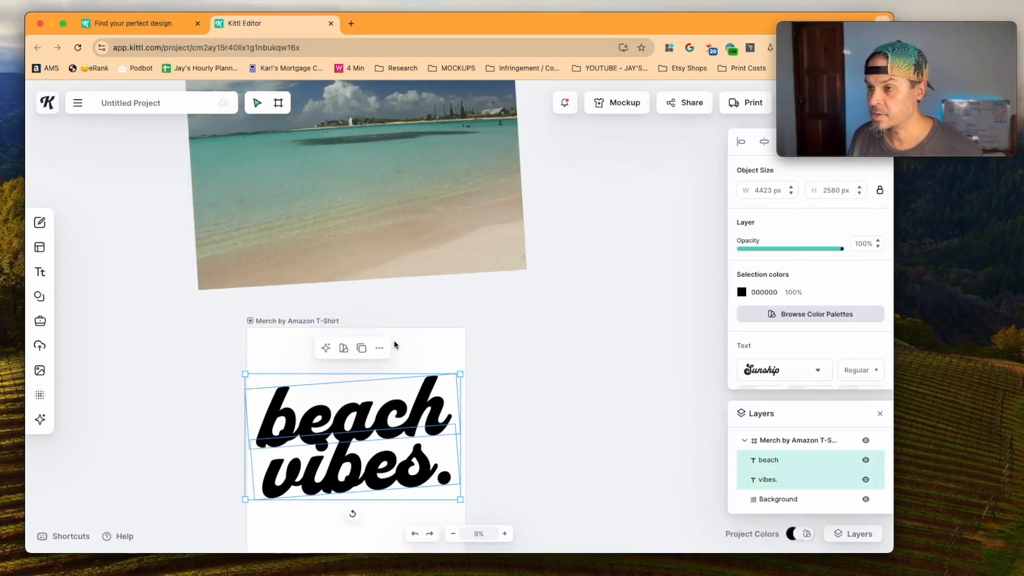
pyautogui.scroll(-2, 398, 245)
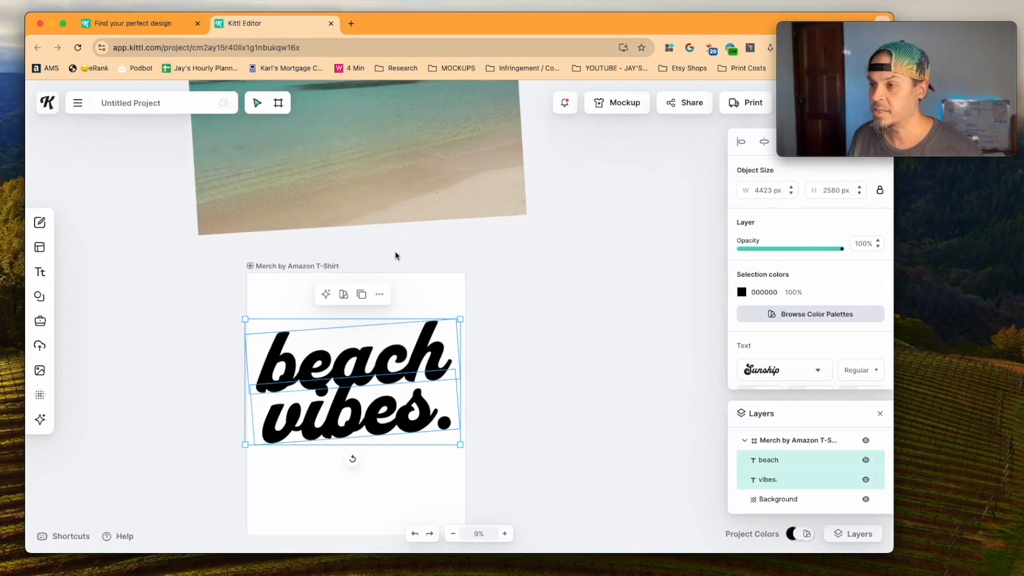
pyautogui.scroll(2, 393, 252)
pyautogui.scroll(2, 474, 386)
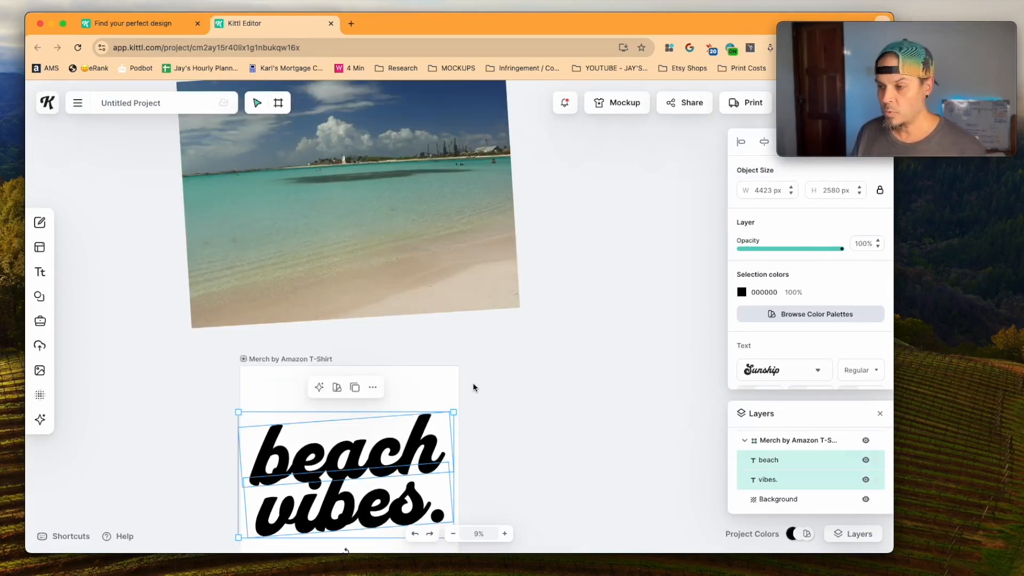
pyautogui.click(742, 293)
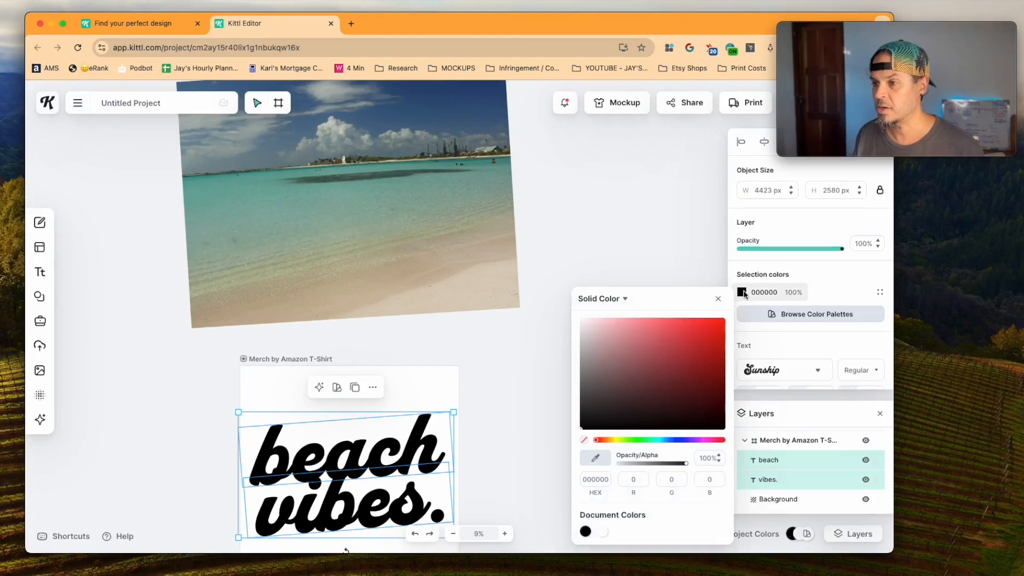
pyautogui.click(723, 336)
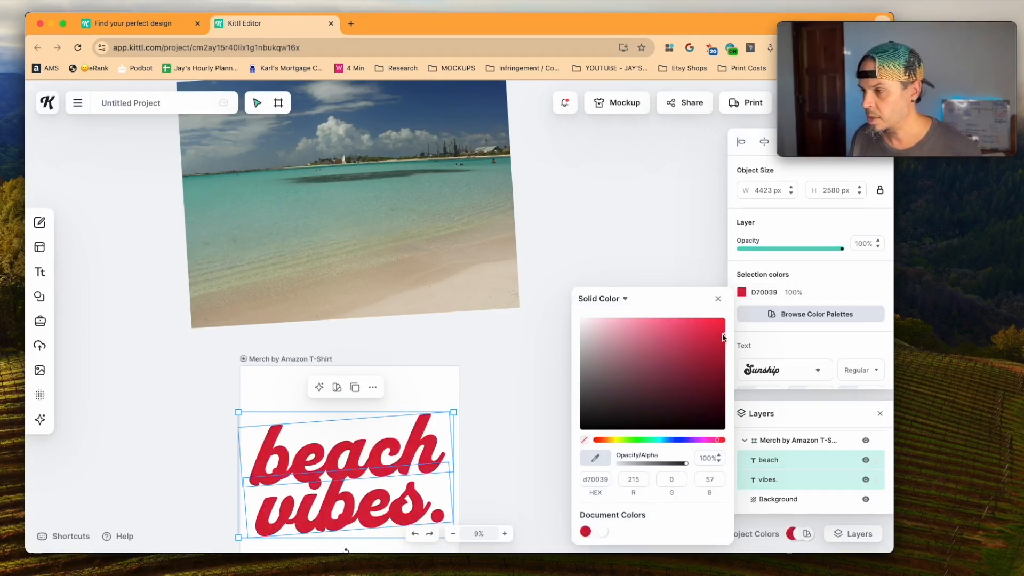
pyautogui.moveTo(719, 442); pyautogui.dragTo(724, 441)
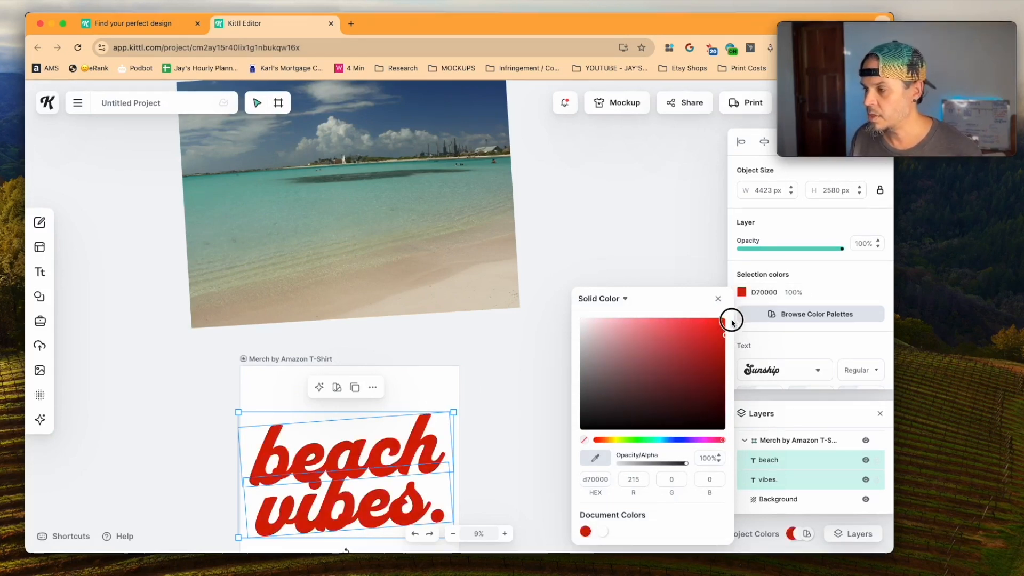
pyautogui.moveTo(727, 336); pyautogui.dragTo(729, 299)
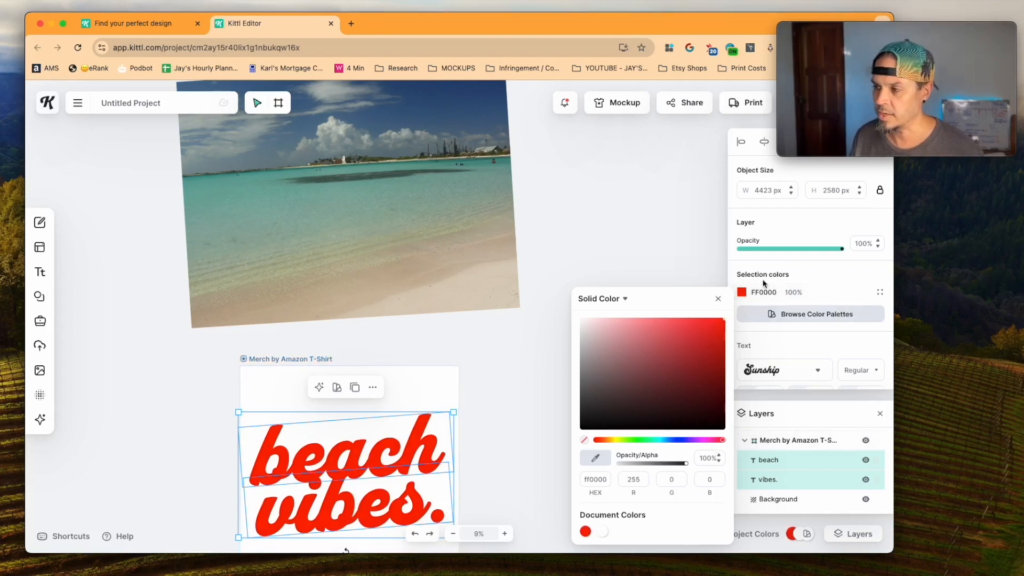
pyautogui.click(717, 299)
pyautogui.click(500, 416)
pyautogui.scroll(-2, 500, 416)
pyautogui.click(344, 407)
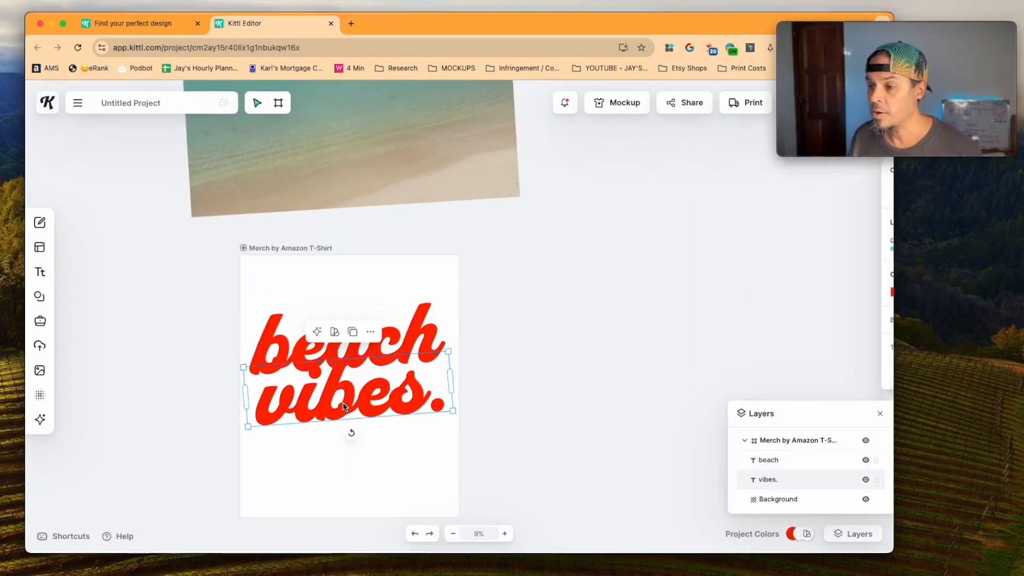
pyautogui.click(562, 320)
pyautogui.moveTo(831, 46); pyautogui.dragTo(893, 215)
pyautogui.click(811, 136)
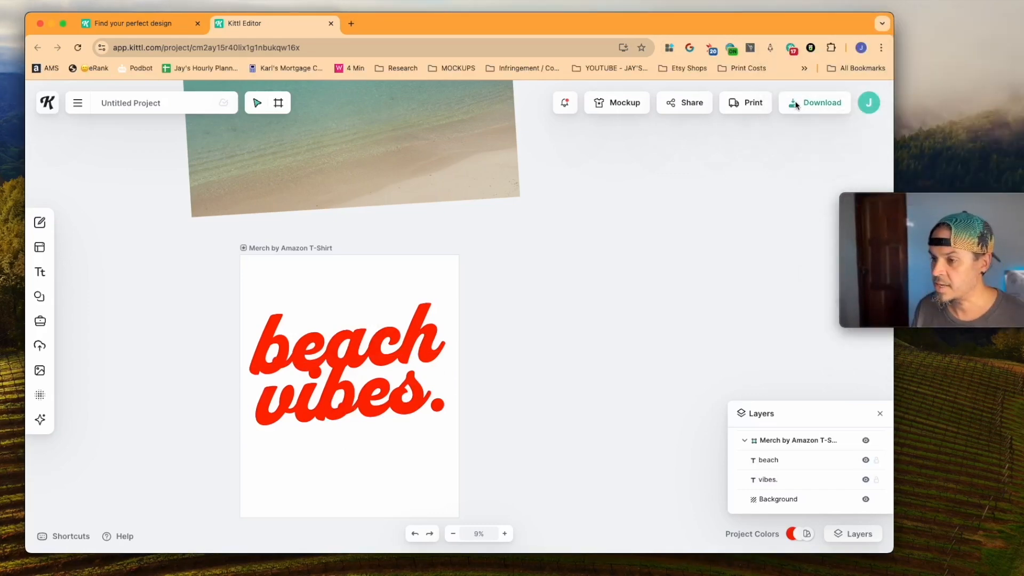
# - Download the design as a 4500 × 5400 px PNG at resolution 300 with Optimize Quality on and Remove Background off
pyautogui.click(795, 105)
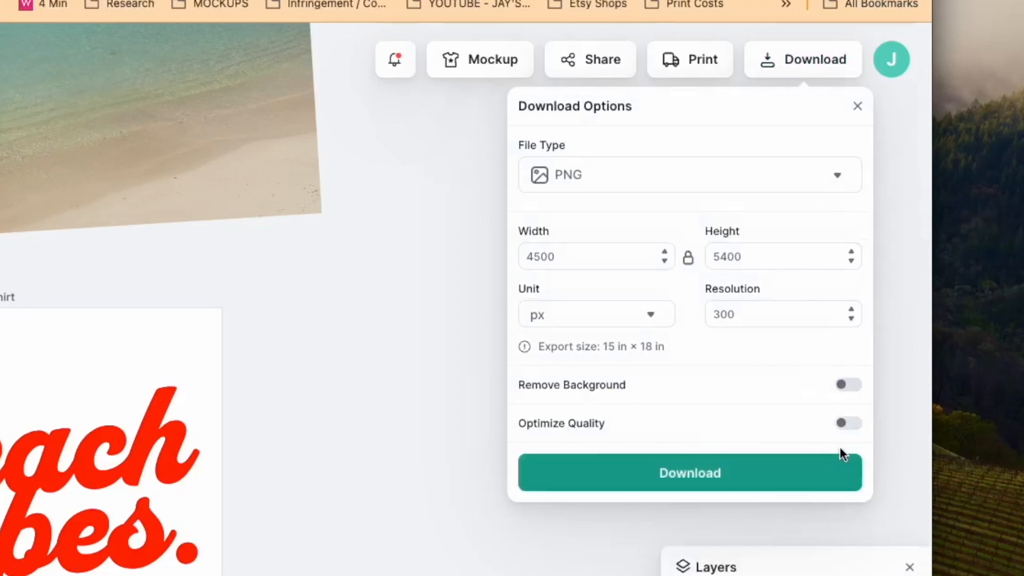
pyautogui.click(855, 423)
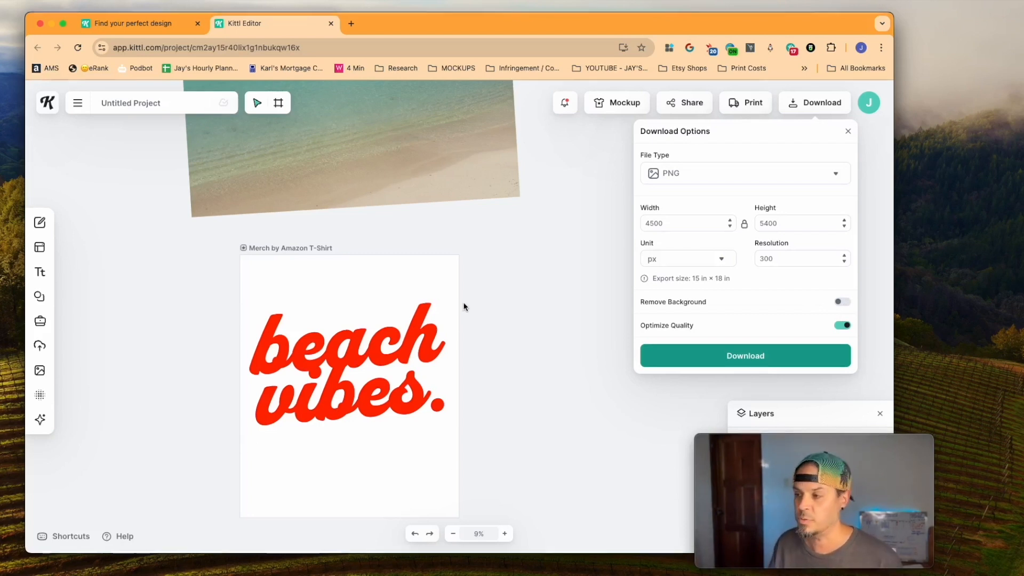
pyautogui.click(773, 356)
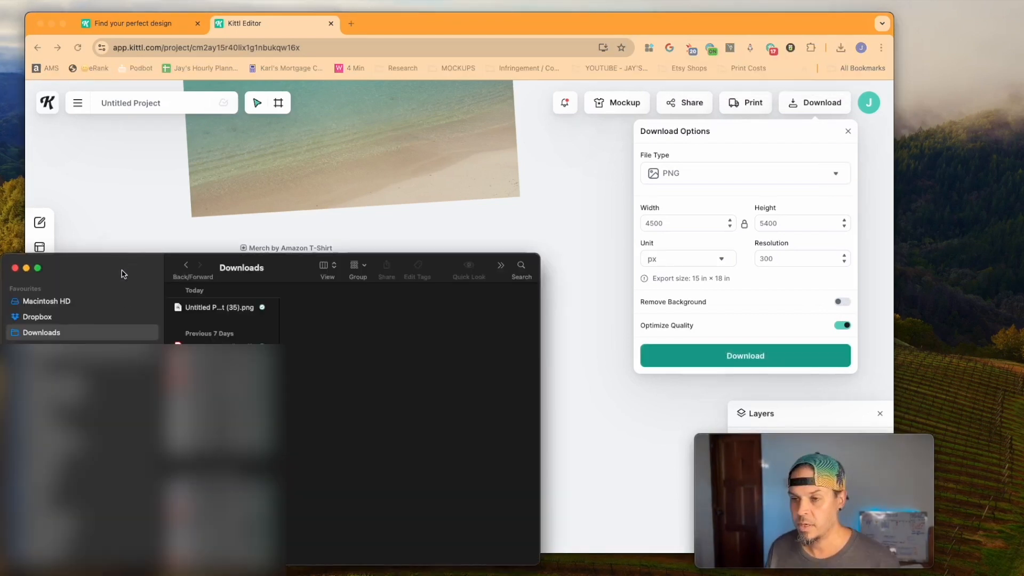
# - Bring the newly downloaded PNG from the Downloads folder onto the canvas beside the artboard
pyautogui.moveTo(195, 307); pyautogui.dragTo(475, 235)
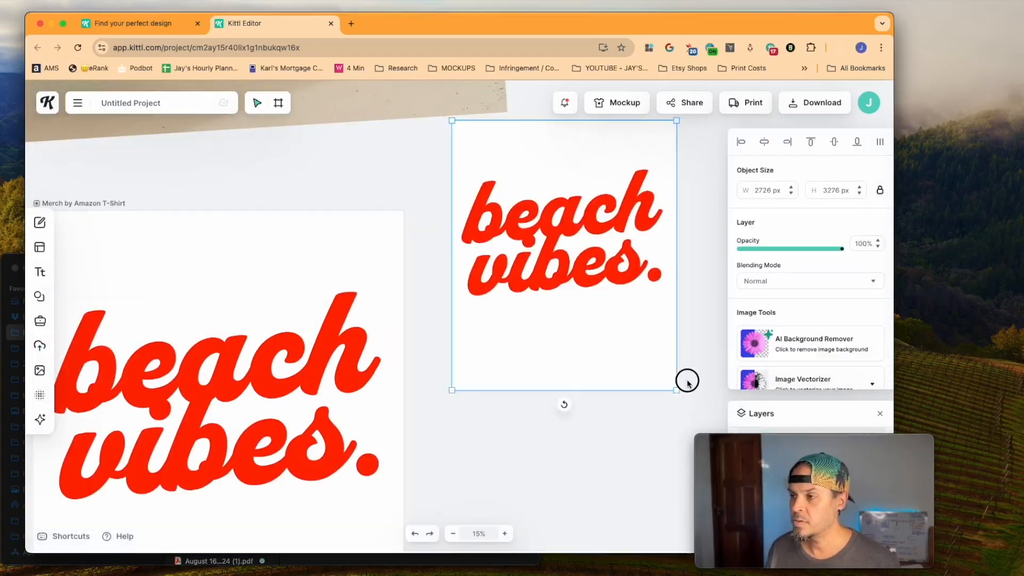
# - Enlarge the imported PNG to about 3214 × 3863 px and place it beside the artboard
pyautogui.moveTo(687, 383); pyautogui.dragTo(732, 428)
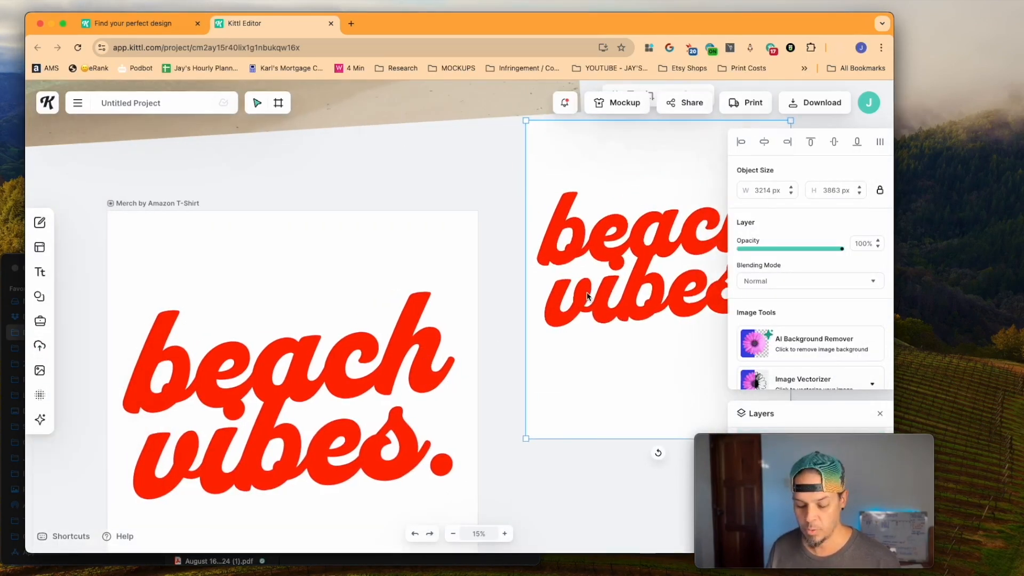
pyautogui.scroll(-5, 587, 296)
pyautogui.moveTo(606, 304); pyautogui.dragTo(614, 329)
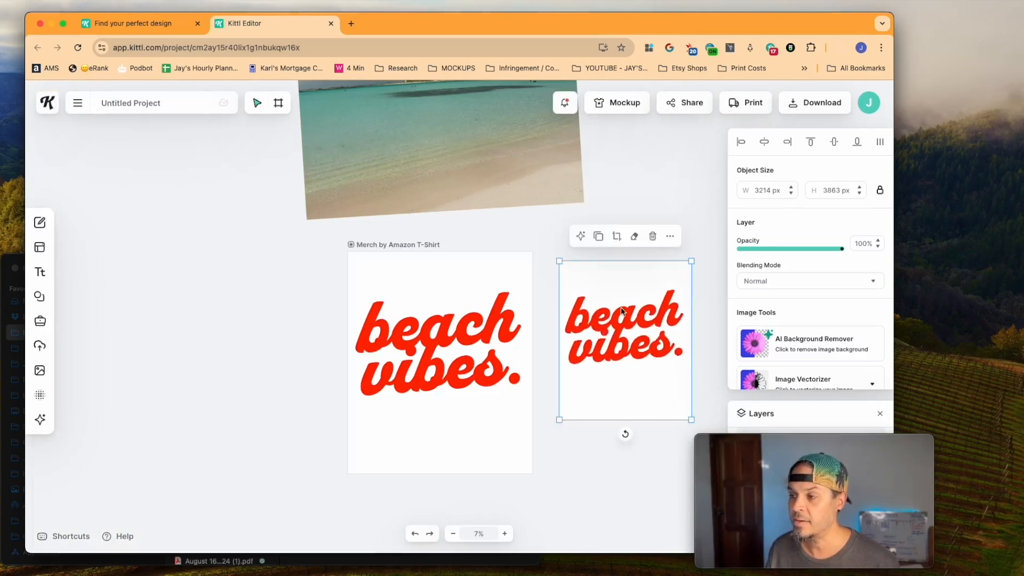
pyautogui.click(395, 322)
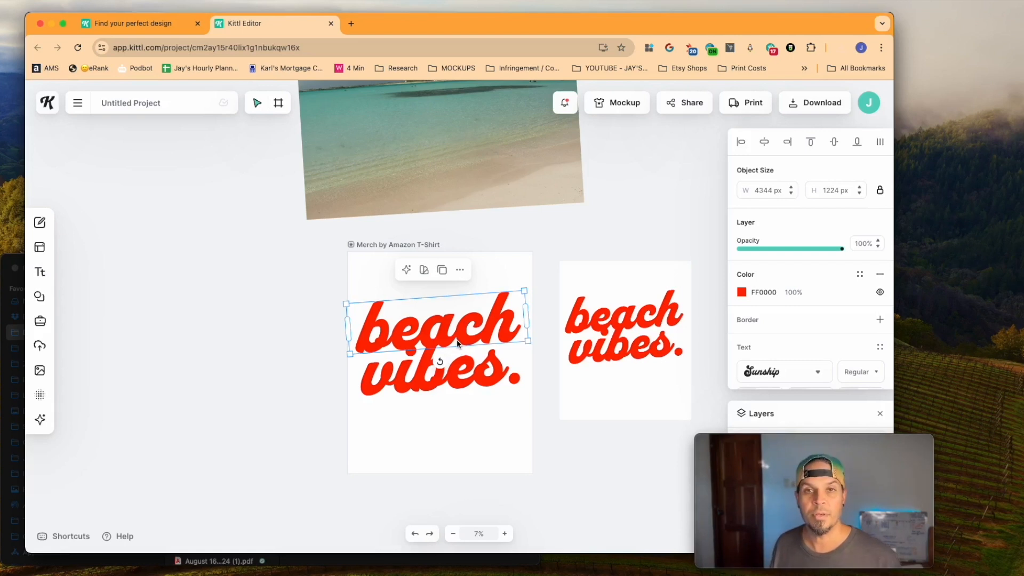
pyautogui.click(614, 344)
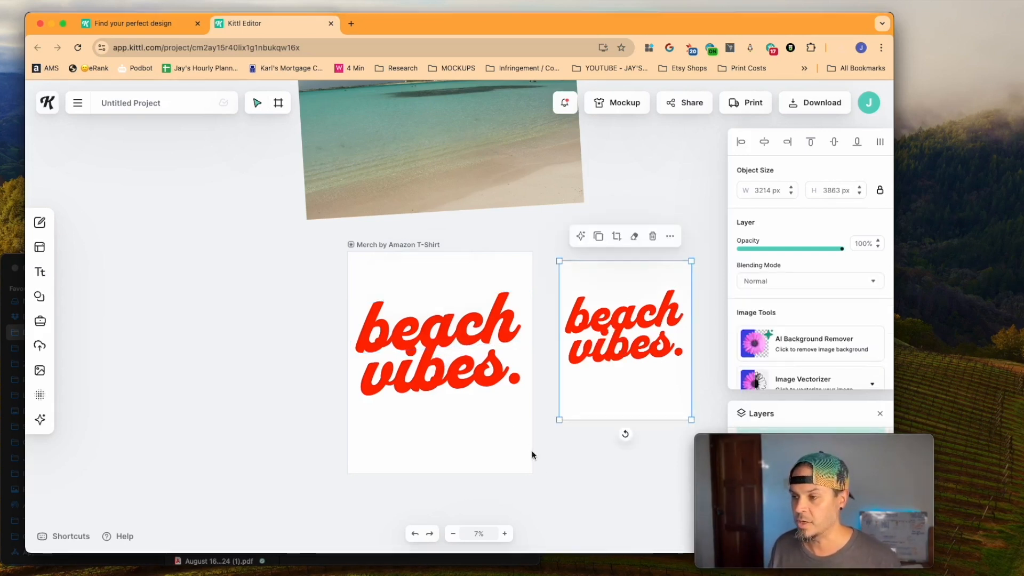
# - Move the original "beach vibes." lettering off the artboard and place the tilted beach photo on the artboard
pyautogui.moveTo(544, 471); pyautogui.dragTo(315, 256)
pyautogui.moveTo(472, 339); pyautogui.dragTo(249, 295)
pyautogui.moveTo(430, 150); pyautogui.dragTo(434, 347)
# - Place the PNG over the beach photo and enlarge it to about 4671 × 5614 px so it covers the whole artboard
pyautogui.moveTo(638, 321); pyautogui.dragTo(454, 361)
pyautogui.moveTo(508, 303); pyautogui.dragTo(539, 250)
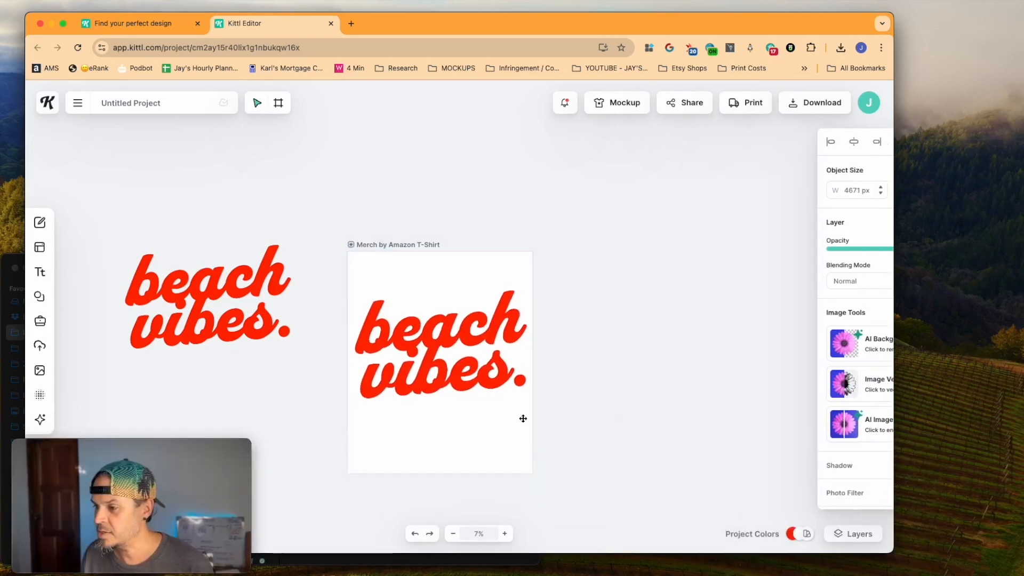
pyautogui.click(455, 413)
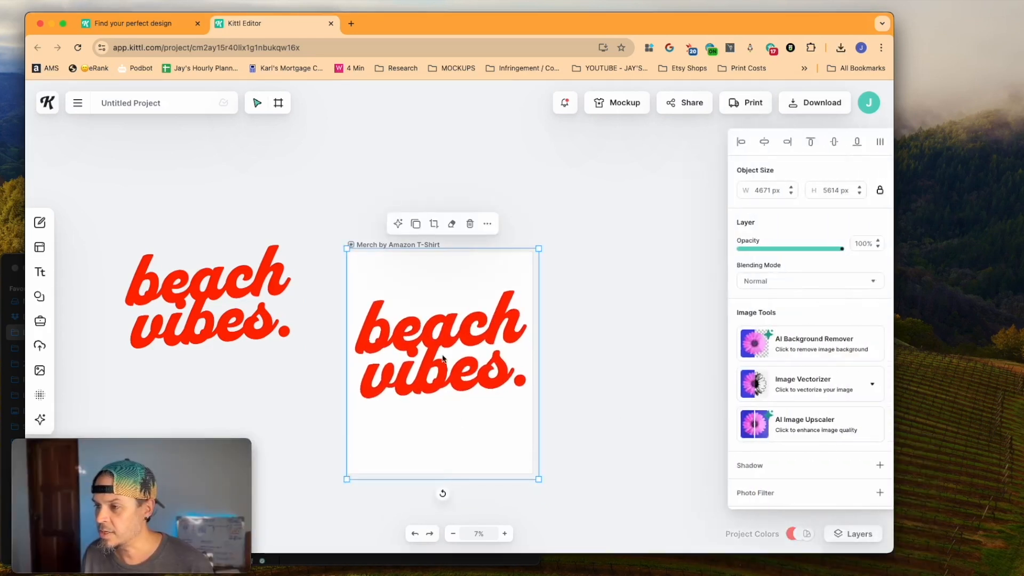
pyautogui.moveTo(441, 361)
pyautogui.mouseDown()
pyautogui.moveTo(300, 361)
pyautogui.moveTo(272, 326)
pyautogui.moveTo(315, 375)
pyautogui.moveTo(402, 387)
pyautogui.moveTo(448, 365)
pyautogui.moveTo(439, 357)
pyautogui.mouseUp()
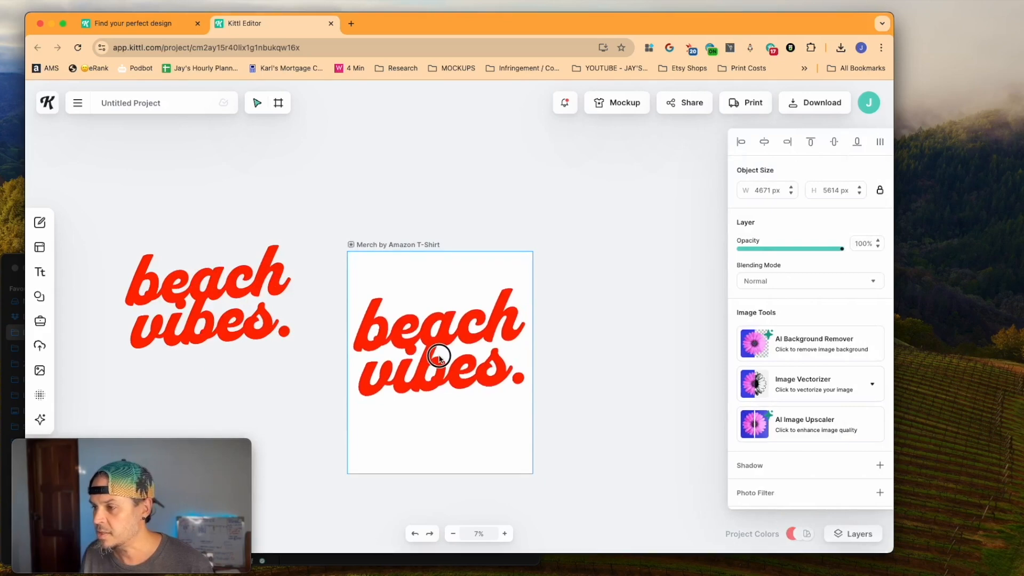
# - Add a Photo Filter to the PNG and set its Remove Color to FF0000, sampled from the red lettering
pyautogui.click(839, 496)
pyautogui.scroll(-5, 838, 500)
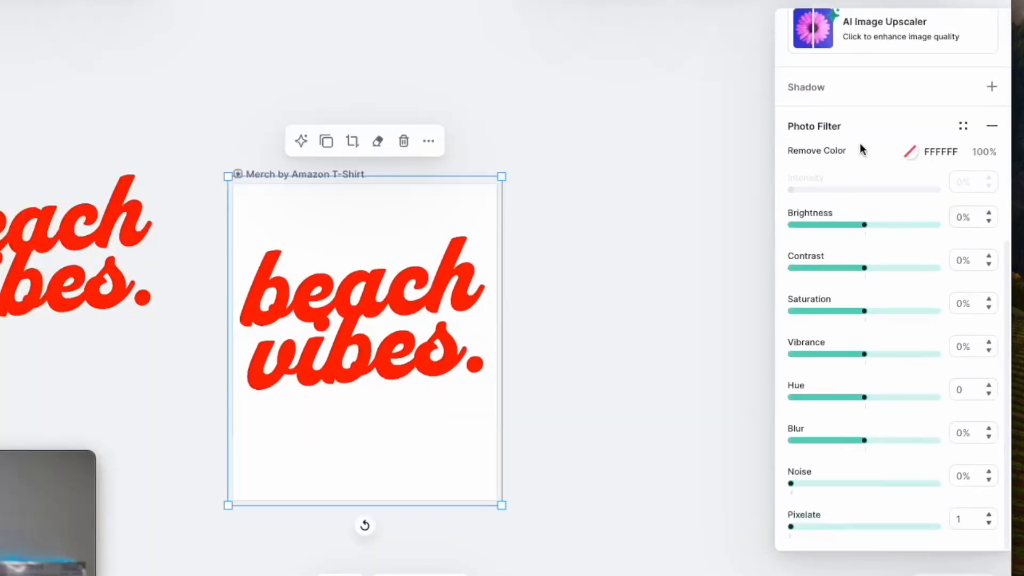
pyautogui.click(910, 152)
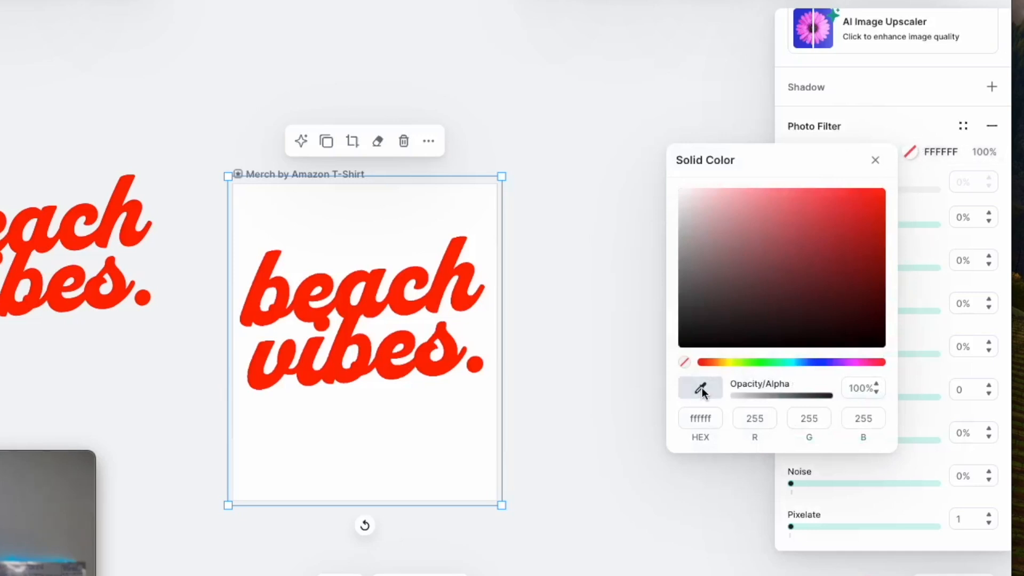
pyautogui.click(450, 347)
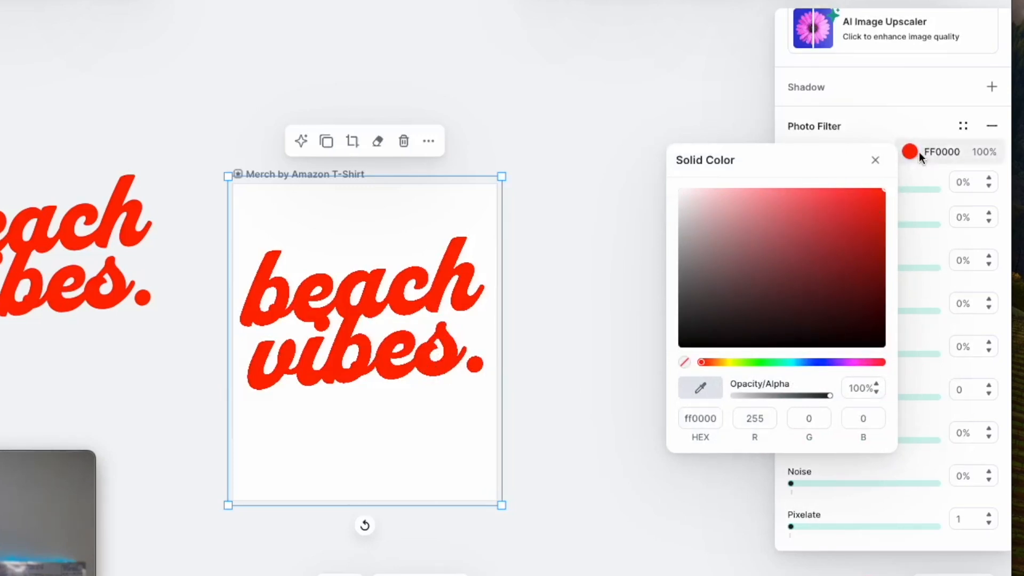
pyautogui.scroll(5, 457, 347)
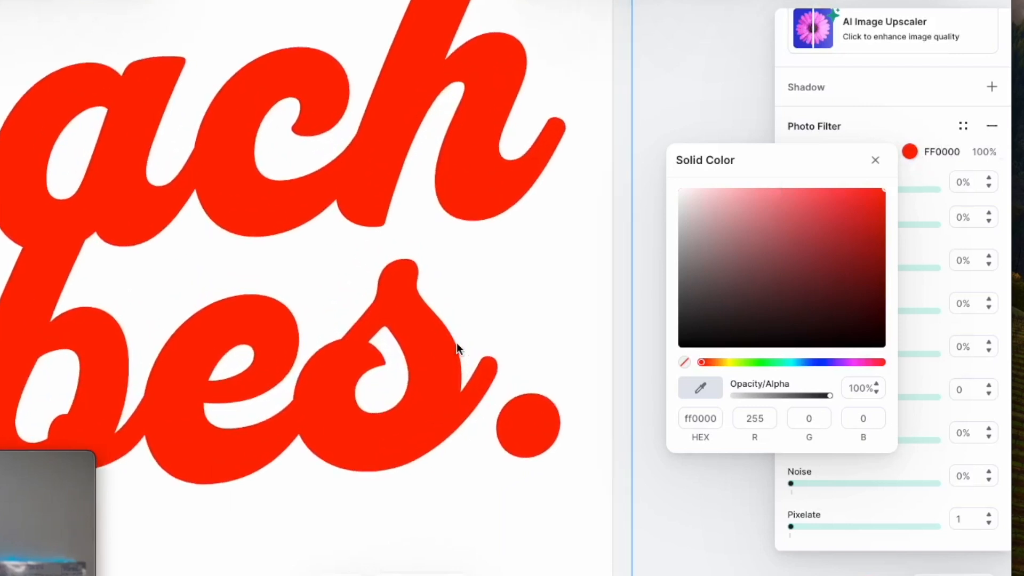
pyautogui.click(925, 115)
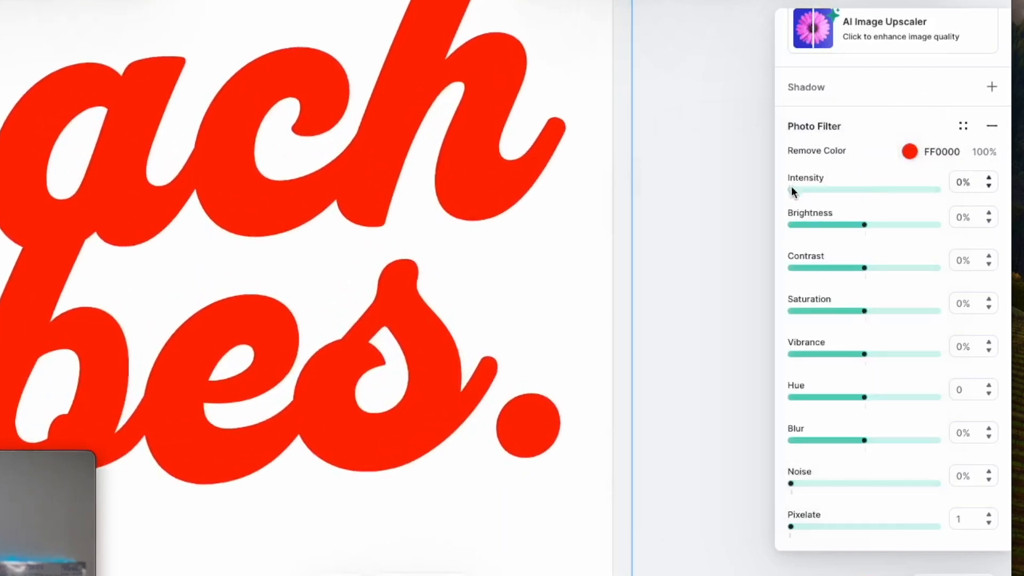
# - Set the Remove Color intensity to 85% so the beach photo shows through cleanly cut lettering
pyautogui.moveTo(792, 191); pyautogui.dragTo(799, 192)
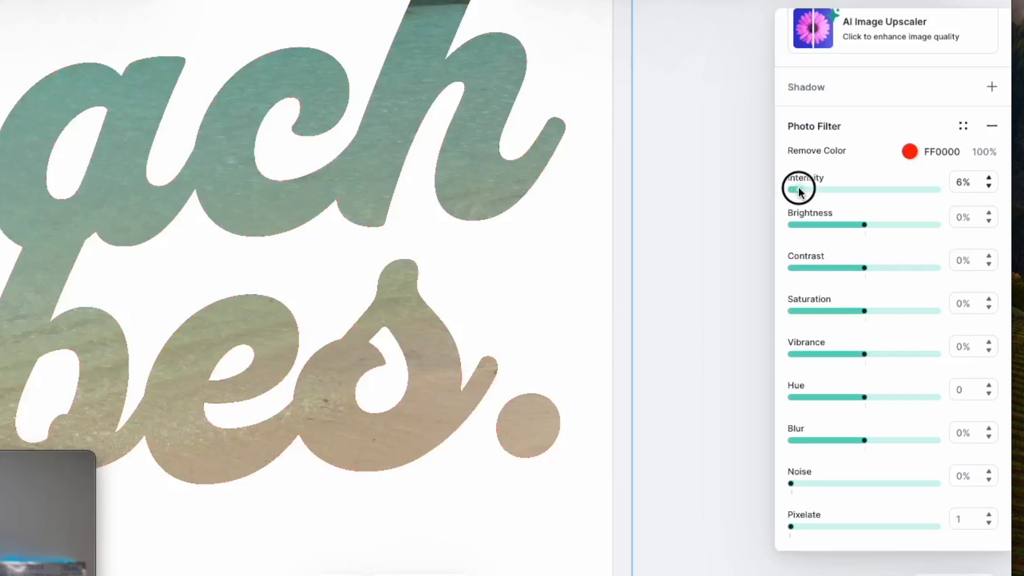
pyautogui.moveTo(798, 191); pyautogui.dragTo(985, 195)
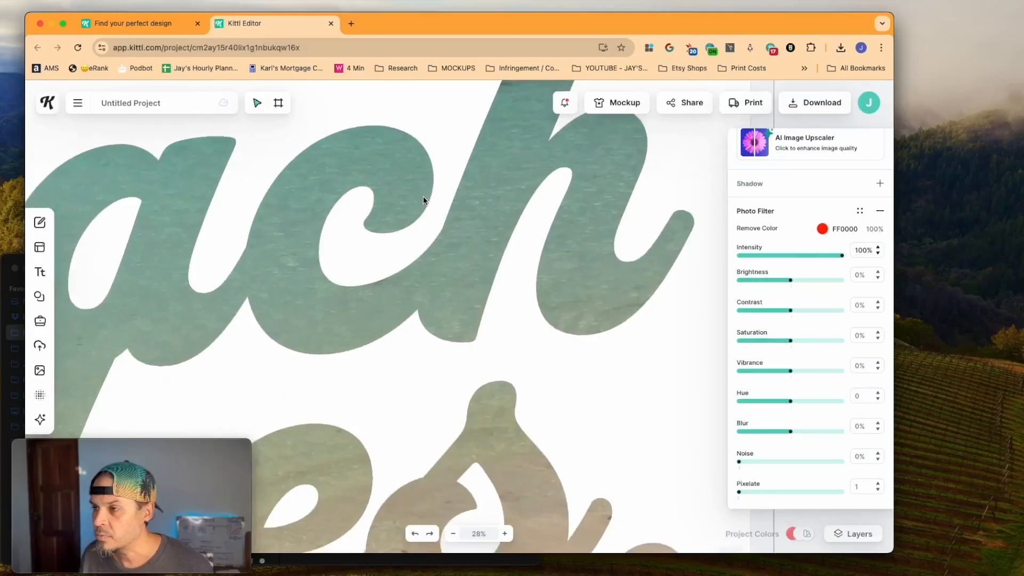
pyautogui.scroll(5, 341, 117)
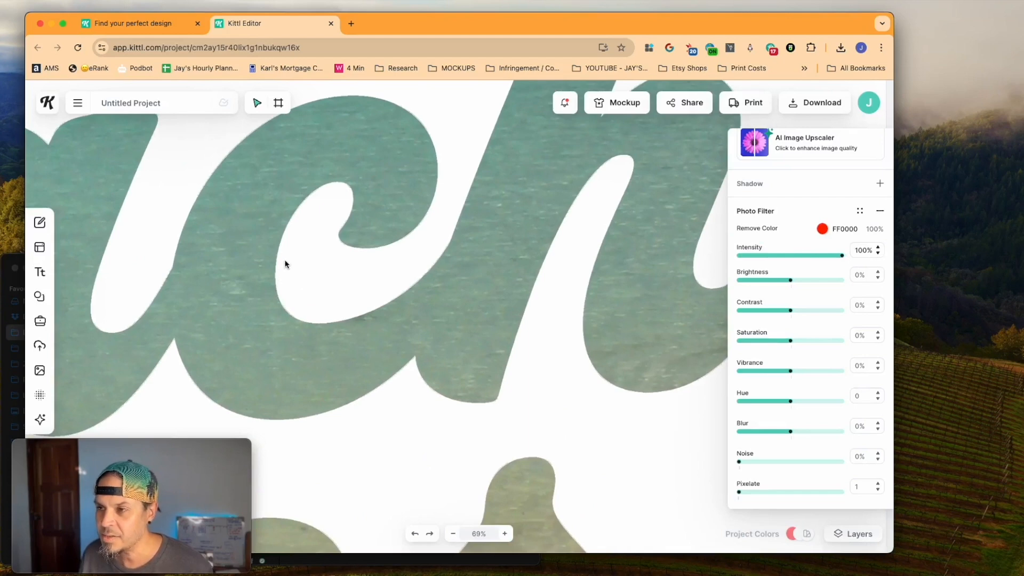
pyautogui.scroll(1, 283, 253)
pyautogui.moveTo(842, 255); pyautogui.dragTo(827, 256)
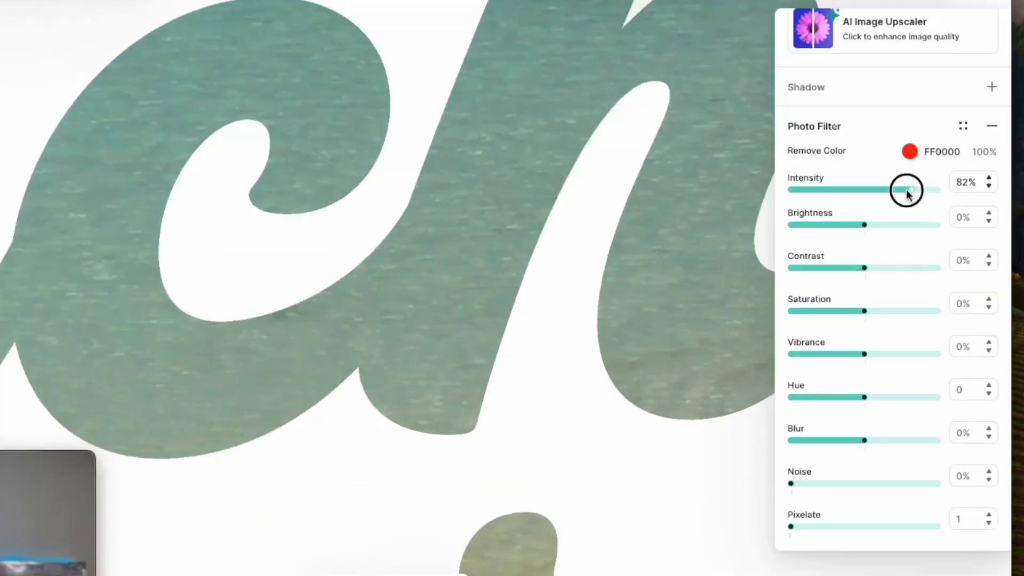
pyautogui.moveTo(906, 190); pyautogui.dragTo(915, 190)
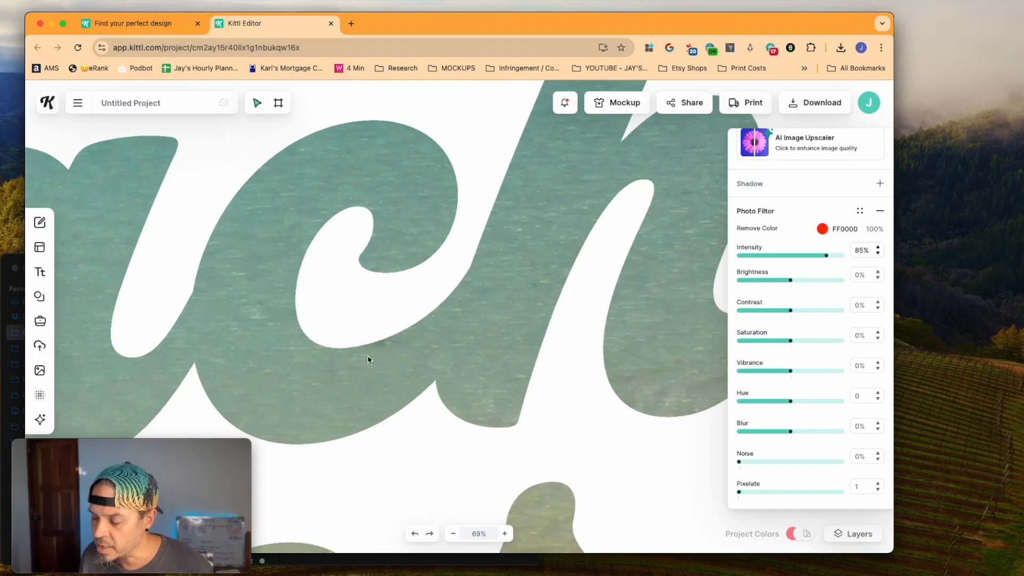
pyautogui.scroll(-10, 404, 350)
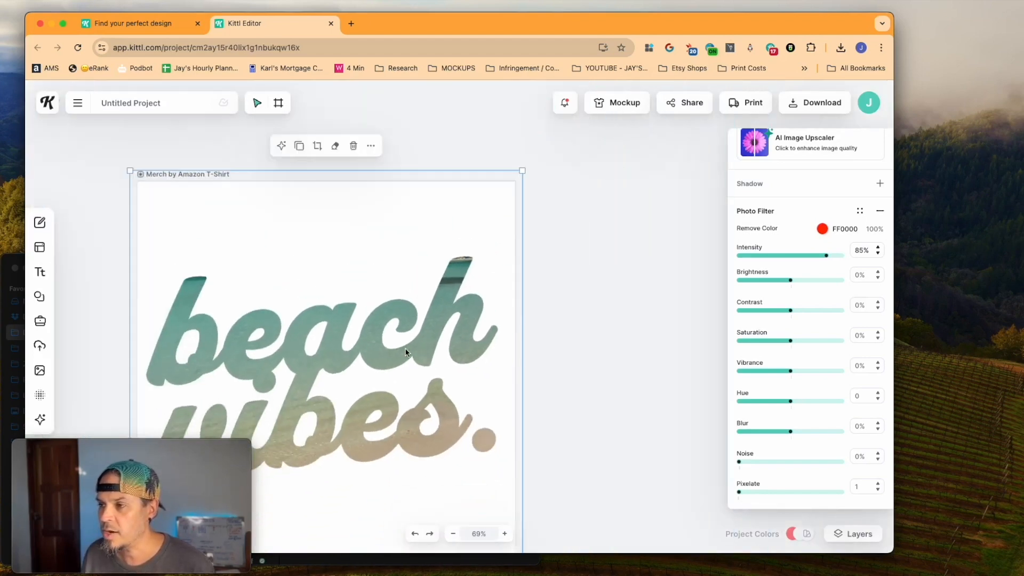
# - Reposition the beach photo behind the cut-out so its water fills "beach" and its sand fills "vibes."
pyautogui.scroll(5, 405, 351)
pyautogui.scroll(6, 478, 365)
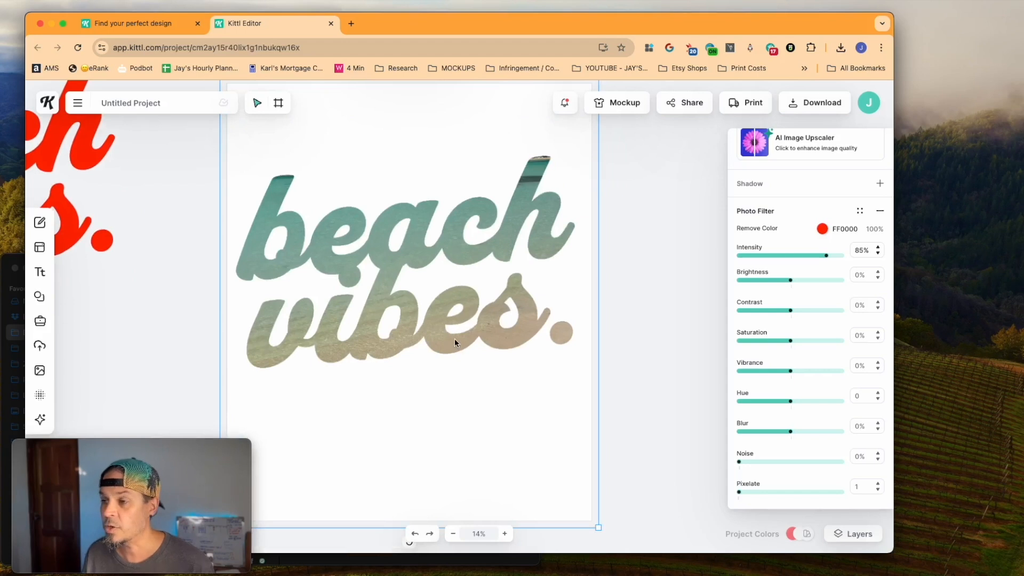
pyautogui.moveTo(466, 254); pyautogui.dragTo(462, 211)
pyautogui.moveTo(435, 175); pyautogui.dragTo(420, 193)
pyautogui.press('super+z')
pyautogui.click(458, 251)
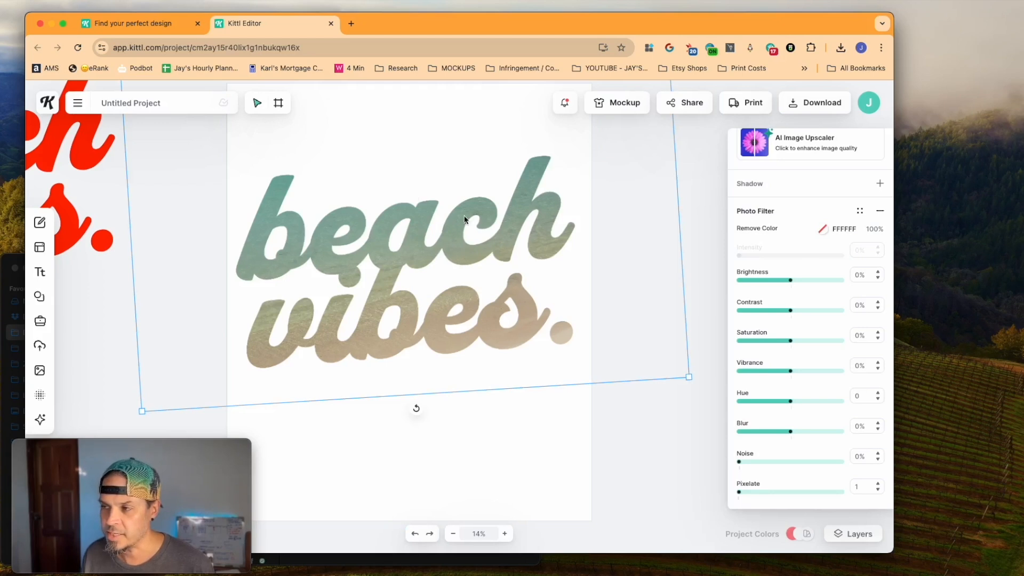
pyautogui.moveTo(463, 259); pyautogui.dragTo(459, 431)
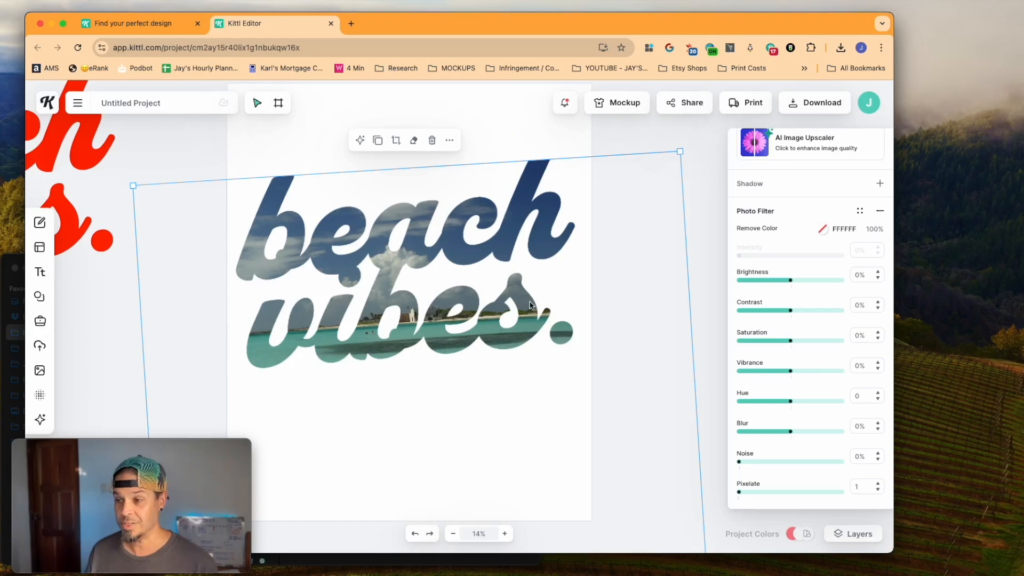
pyautogui.moveTo(437, 347); pyautogui.dragTo(446, 156)
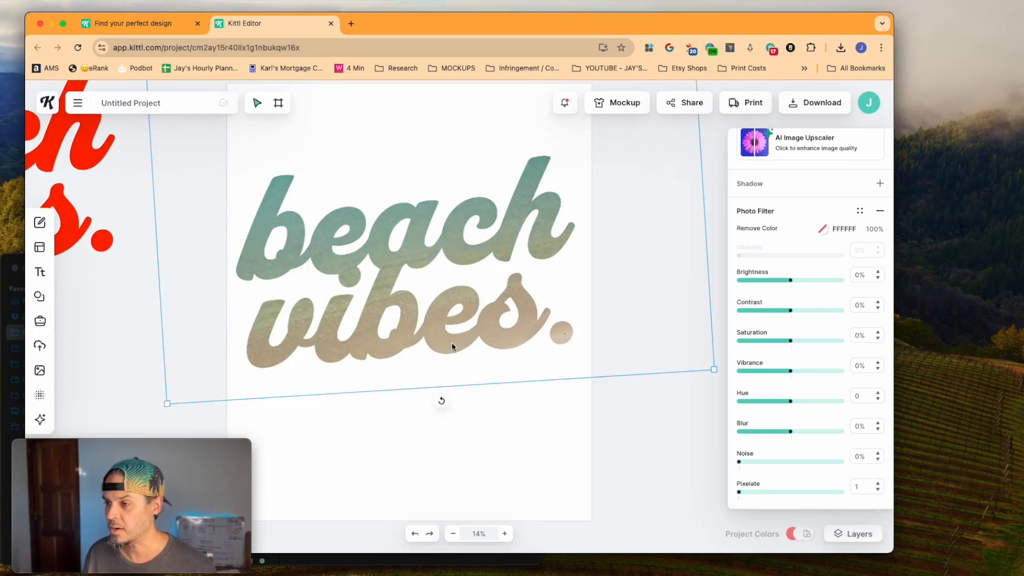
# - Resize the tilted beach photo behind the lettering to about 5931 × 4448 px
pyautogui.scroll(2, 338, 269)
pyautogui.scroll(-5, 379, 250)
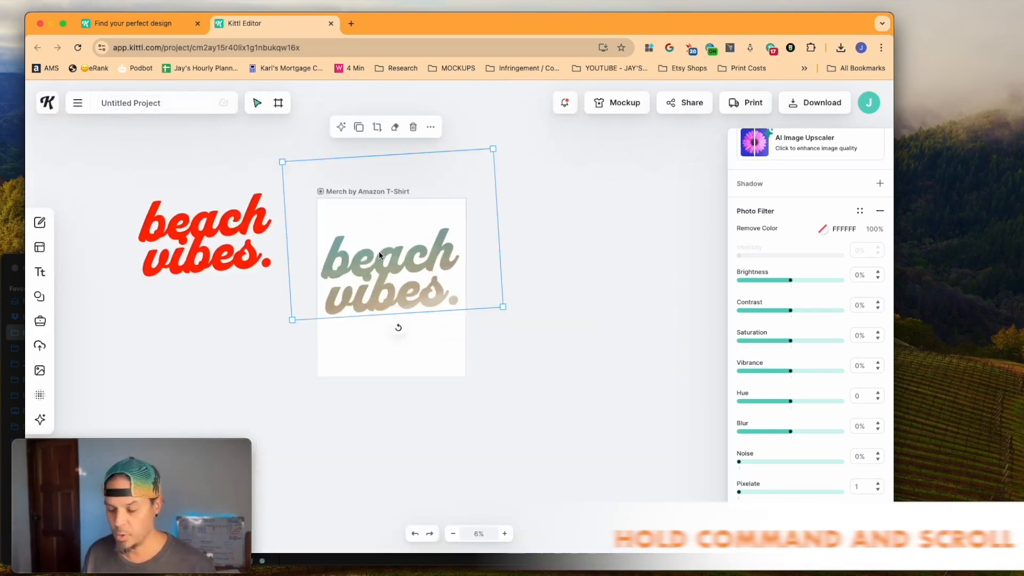
pyautogui.moveTo(282, 161); pyautogui.dragTo(291, 187)
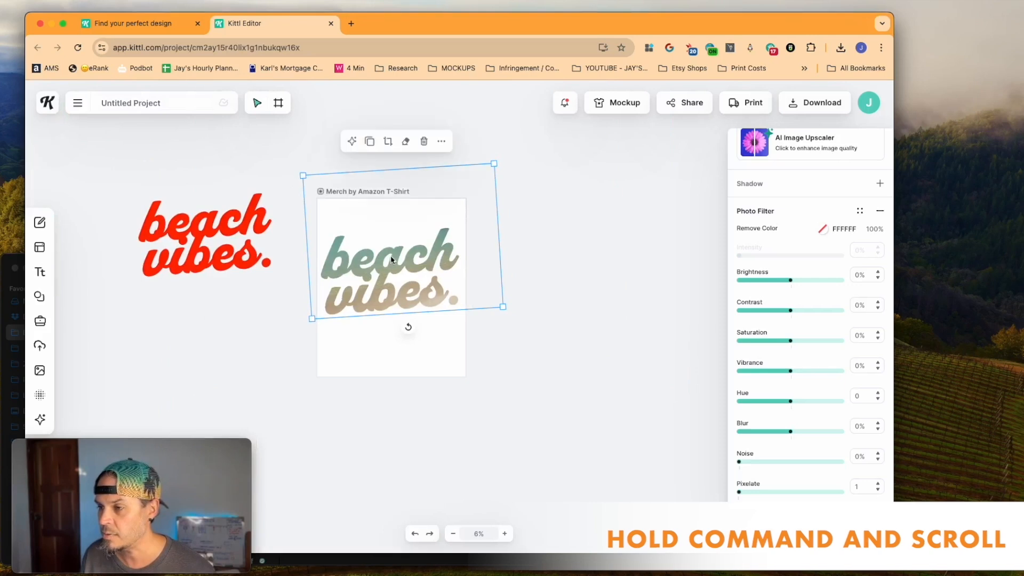
pyautogui.scroll(5, 391, 258)
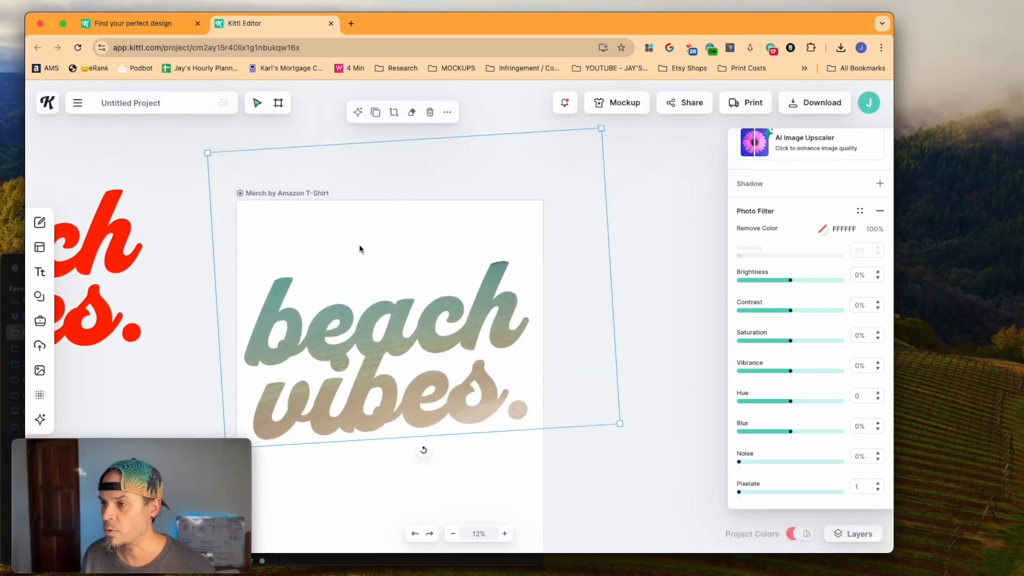
pyautogui.moveTo(602, 129); pyautogui.dragTo(561, 163)
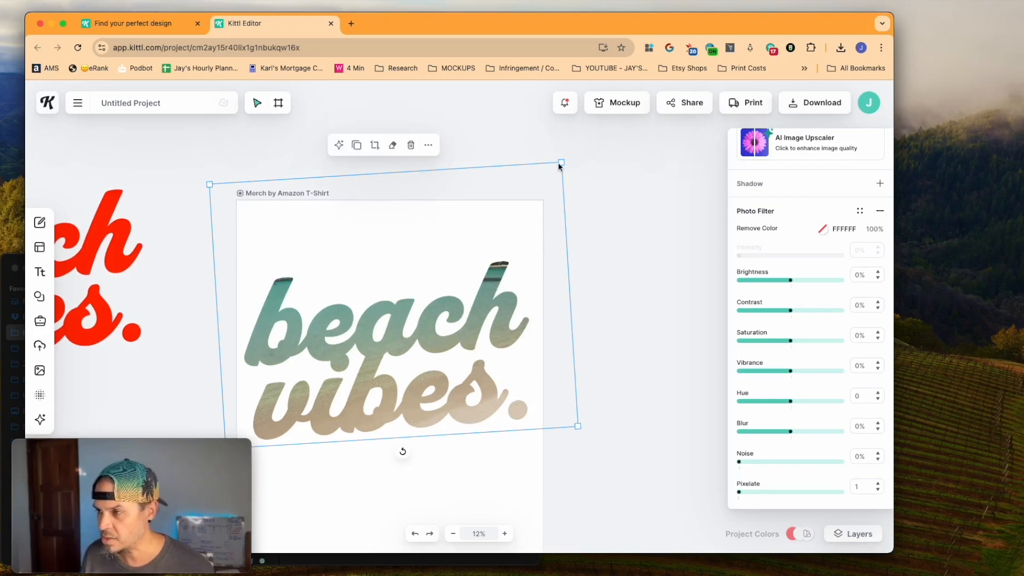
pyautogui.moveTo(561, 164); pyautogui.dragTo(610, 121)
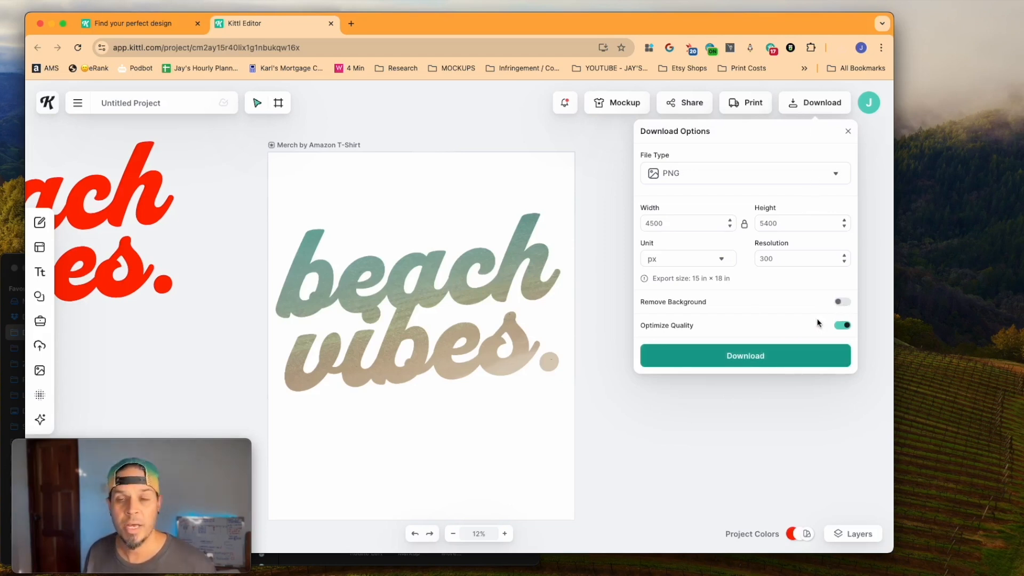
# - Download the design as a 4500 × 5400 px PNG at resolution 300 and bring the downloaded file onto the canvas
pyautogui.click(757, 361)
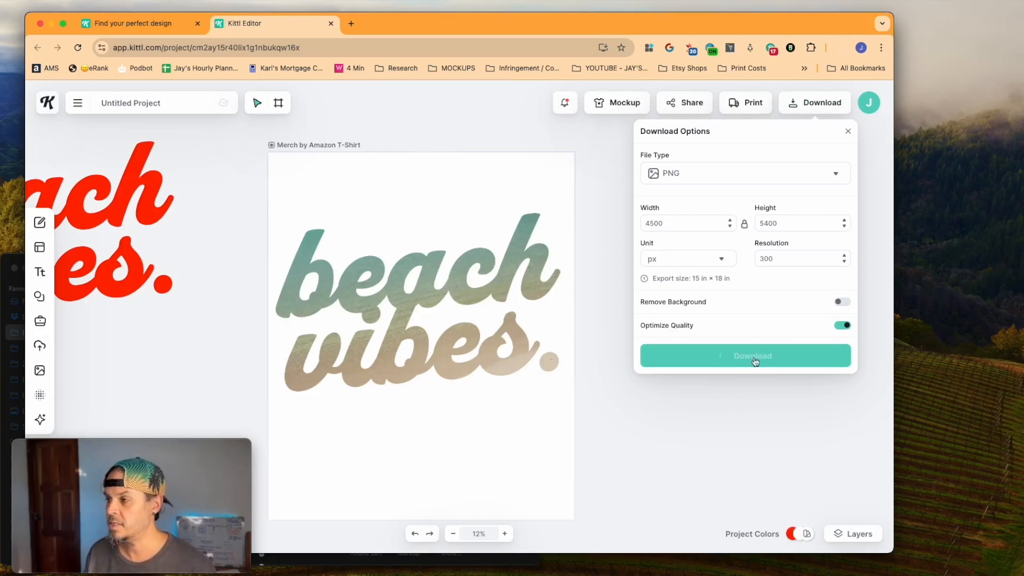
pyautogui.moveTo(213, 320); pyautogui.dragTo(458, 187)
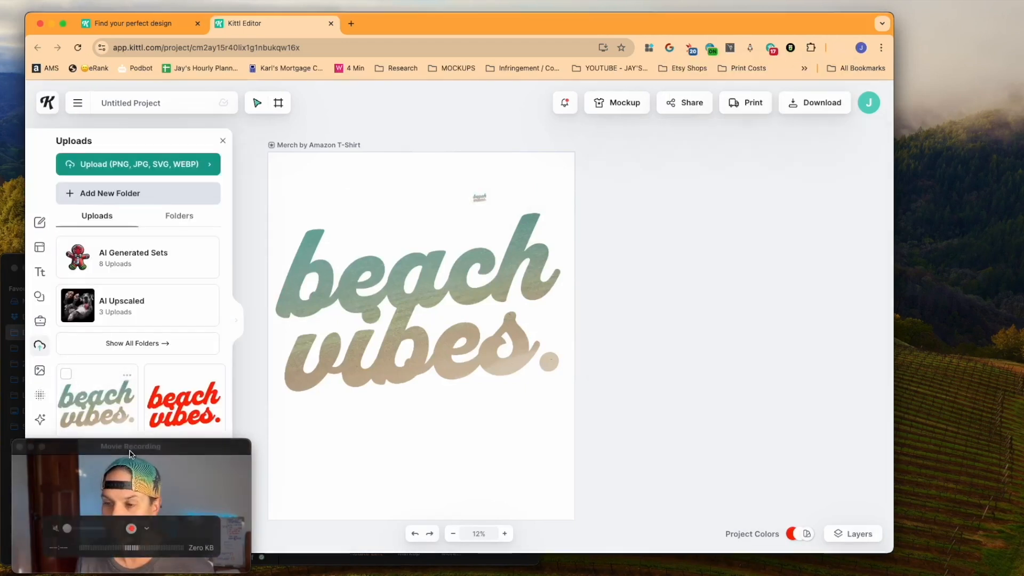
pyautogui.moveTo(128, 455); pyautogui.dragTo(129, 511)
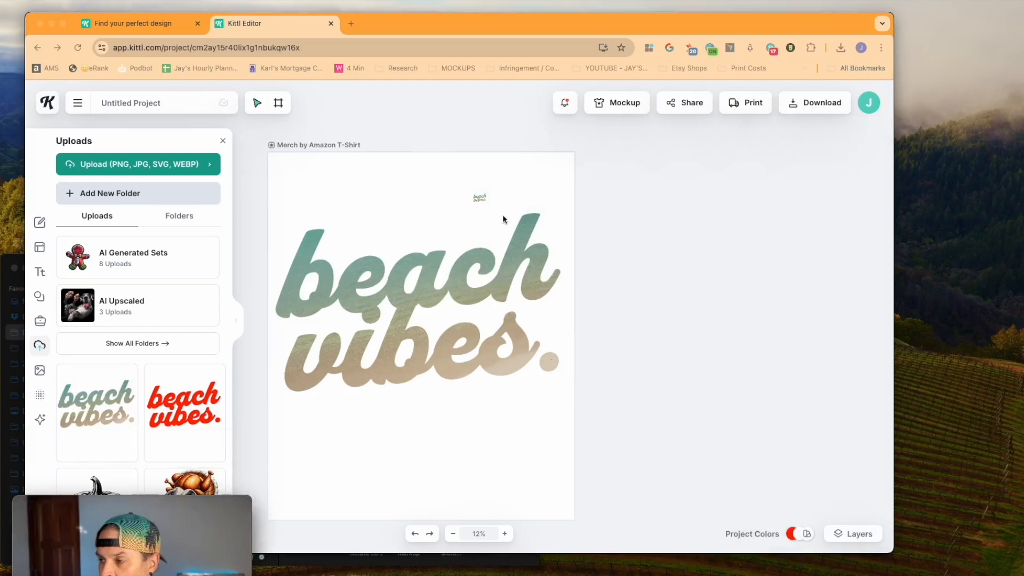
# - Enlarge the imported photo-filled "beach vibes." PNG to about 2737 × 3289 px and place it beside the artboard
pyautogui.click(479, 197)
pyautogui.moveTo(486, 203); pyautogui.dragTo(665, 403)
pyautogui.moveTo(498, 318); pyautogui.dragTo(628, 308)
pyautogui.click(416, 276)
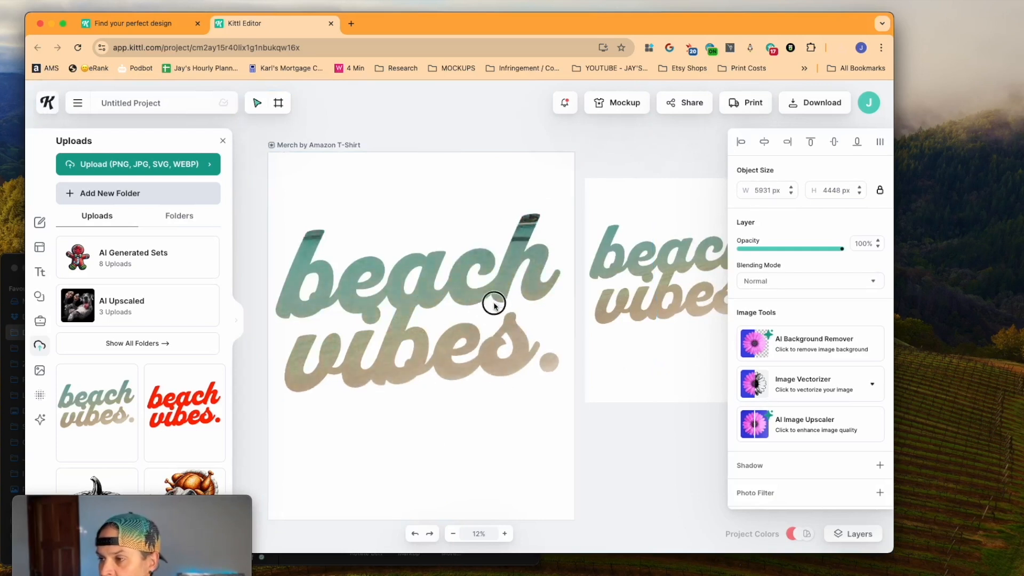
pyautogui.moveTo(647, 281); pyautogui.dragTo(657, 283)
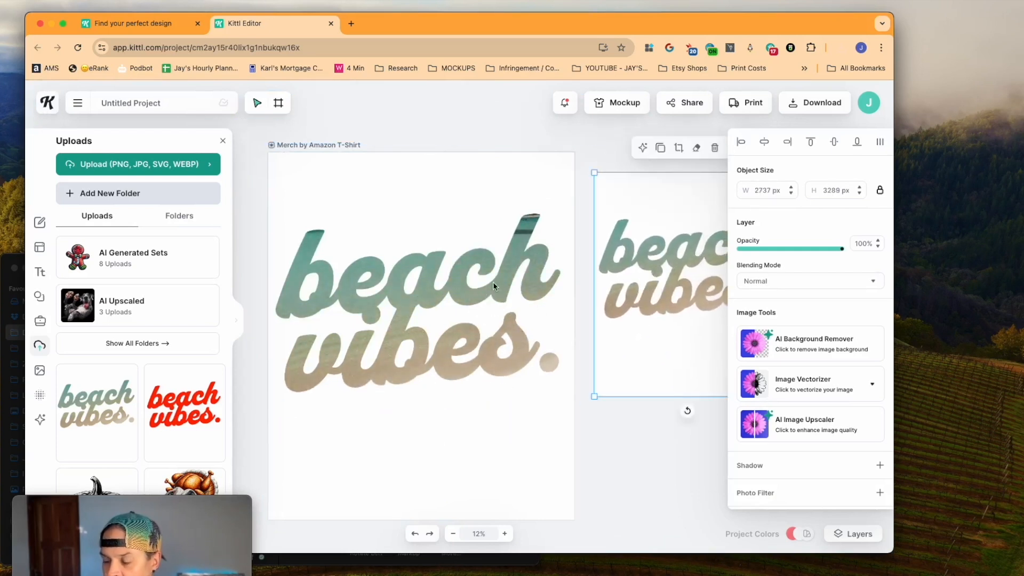
# - Move the beach photo and its cut-out overlay off the artboard and fit the photo-filled PNG onto the artboard
pyautogui.scroll(-5, 491, 281)
pyautogui.moveTo(341, 173); pyautogui.dragTo(257, 344)
pyautogui.moveTo(599, 313); pyautogui.dragTo(475, 334)
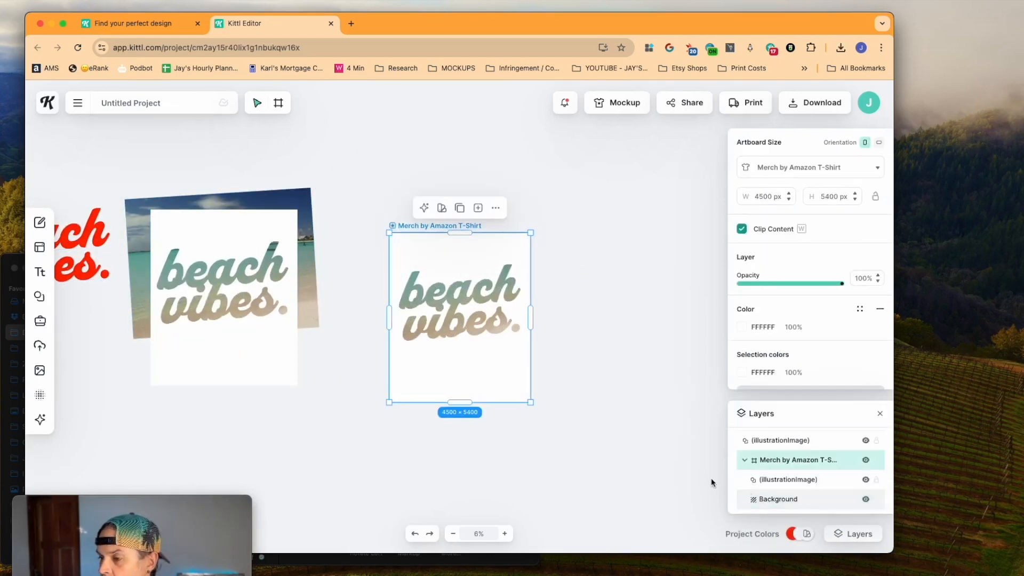
# - Shift the photo-filled PNG partly off the artboard and set the artboard's background colour to pale yellow F2F2CF
pyautogui.moveTo(492, 322); pyautogui.dragTo(543, 325)
pyautogui.click(408, 330)
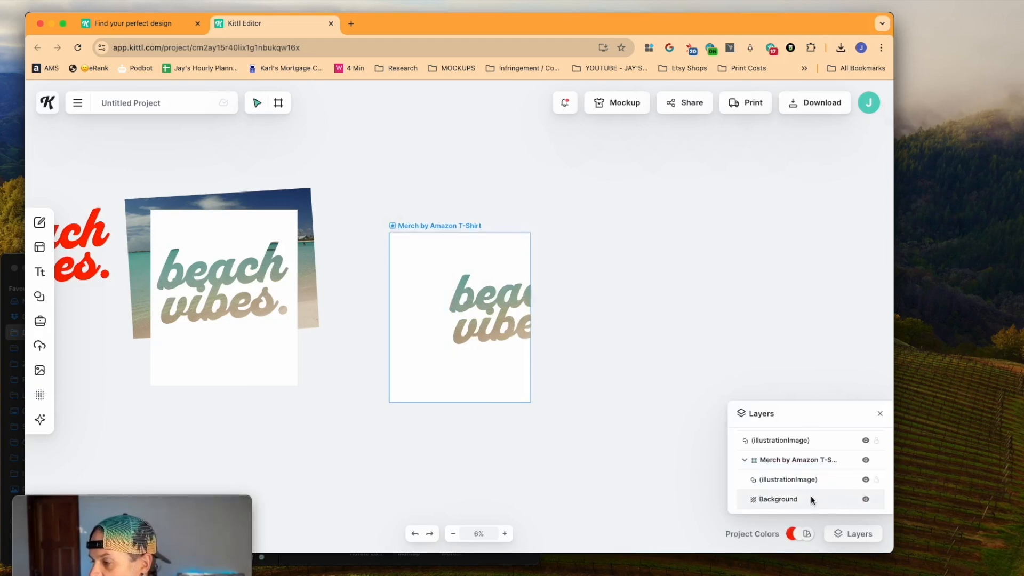
pyautogui.click(811, 496)
pyautogui.scroll(-1, 798, 352)
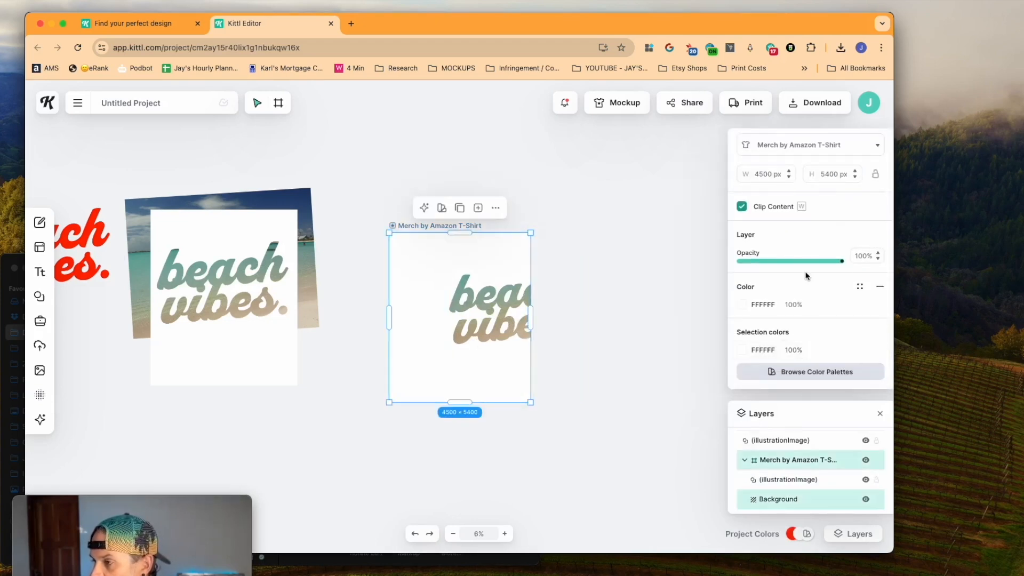
pyautogui.click(741, 304)
pyautogui.moveTo(600, 325)
pyautogui.mouseDown()
pyautogui.moveTo(606, 331)
pyautogui.moveTo(597, 326)
pyautogui.mouseUp()
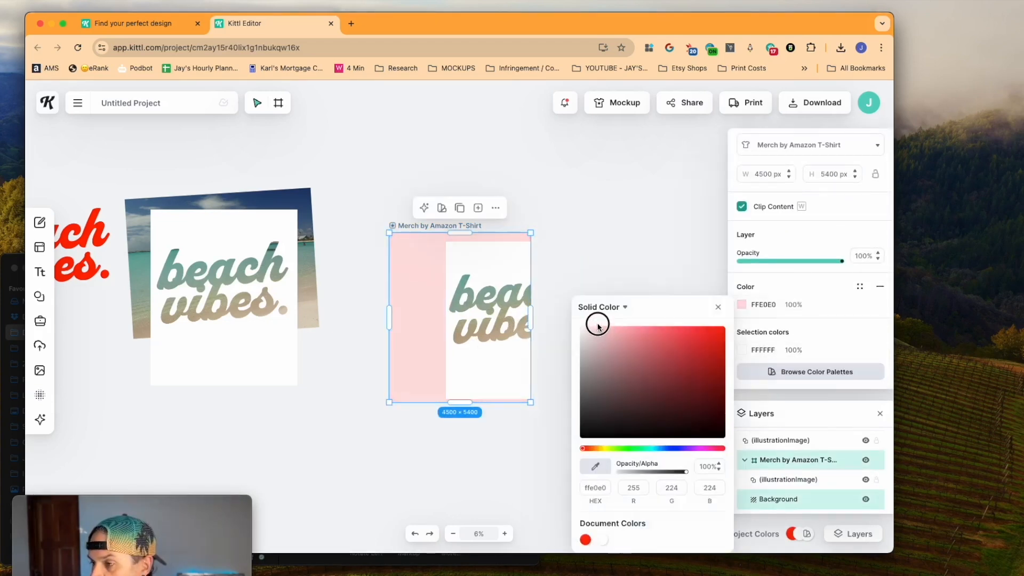
pyautogui.moveTo(587, 448); pyautogui.dragTo(602, 448)
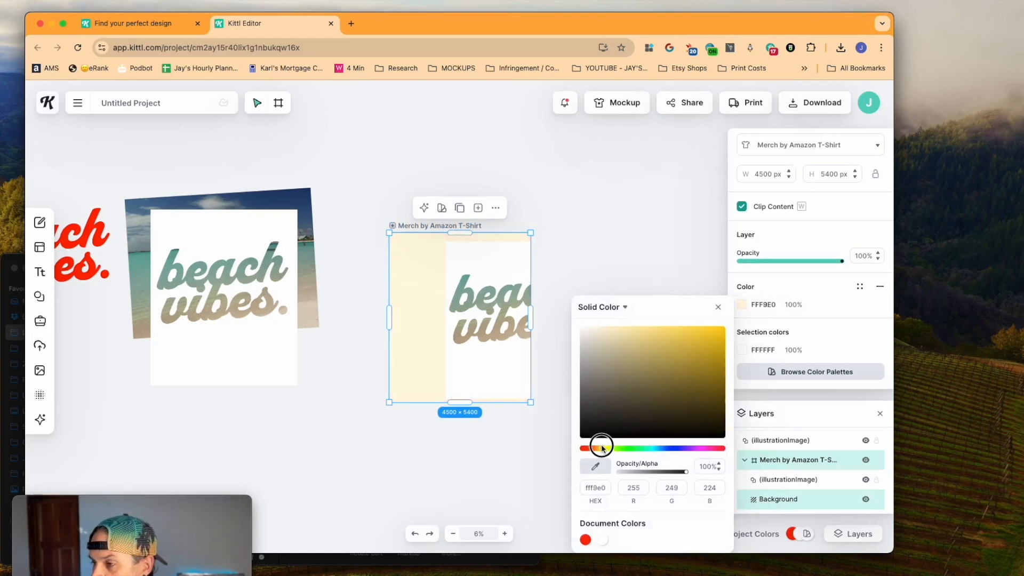
pyautogui.click(602, 332)
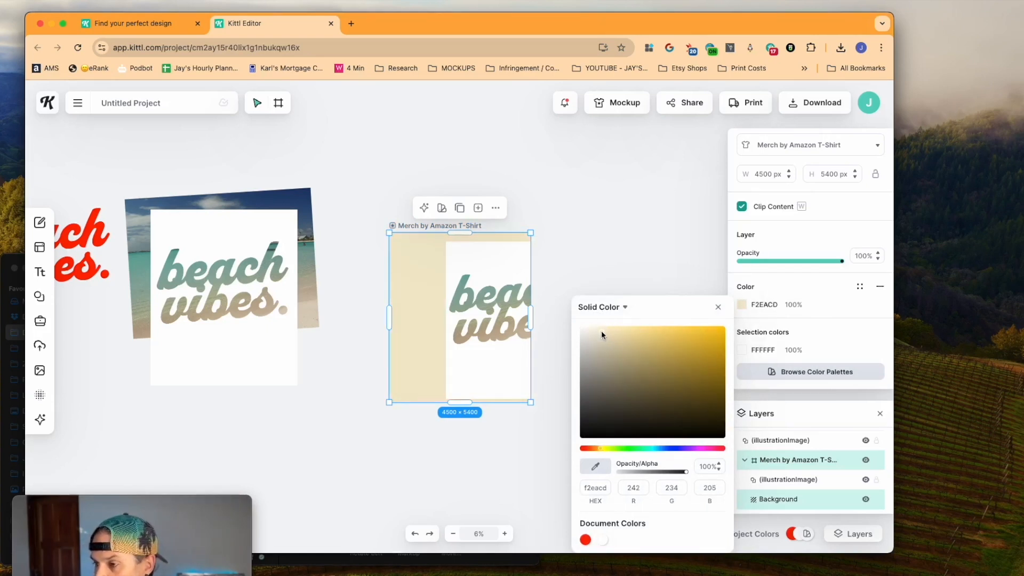
pyautogui.click(600, 332)
pyautogui.click(603, 448)
# - Move the photo-filled PNG back onto the artboard and remove its white background with the AI Background Remover
pyautogui.click(482, 370)
pyautogui.moveTo(483, 370); pyautogui.dragTo(450, 357)
pyautogui.scroll(5, 436, 362)
pyautogui.scroll(-3, 436, 362)
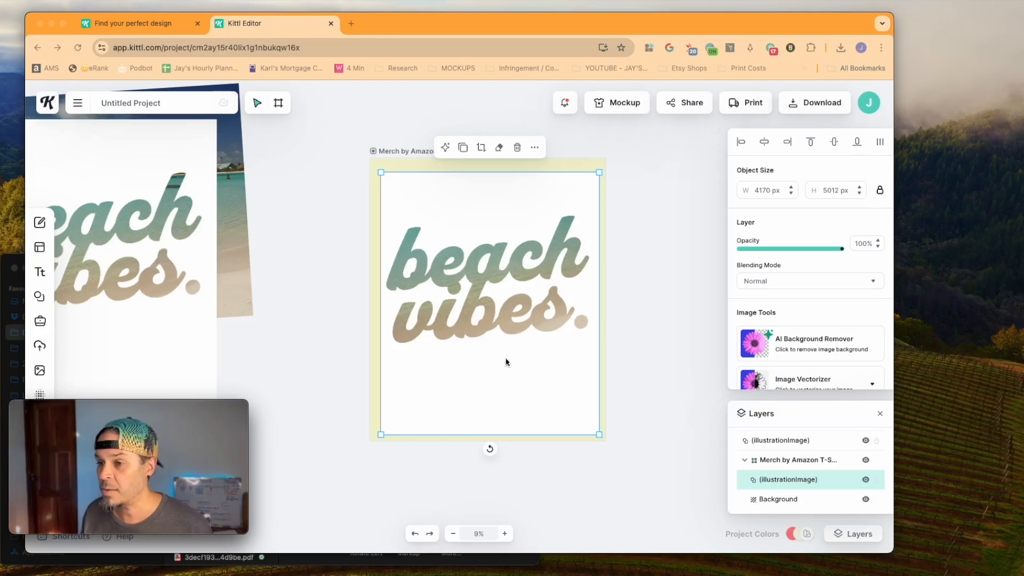
pyautogui.click(109, 290)
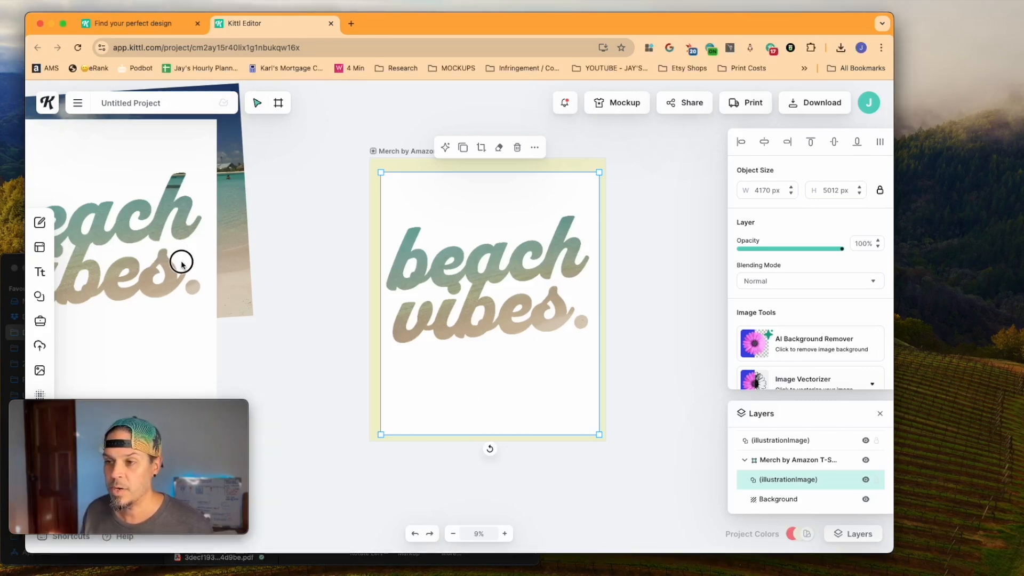
pyautogui.click(820, 349)
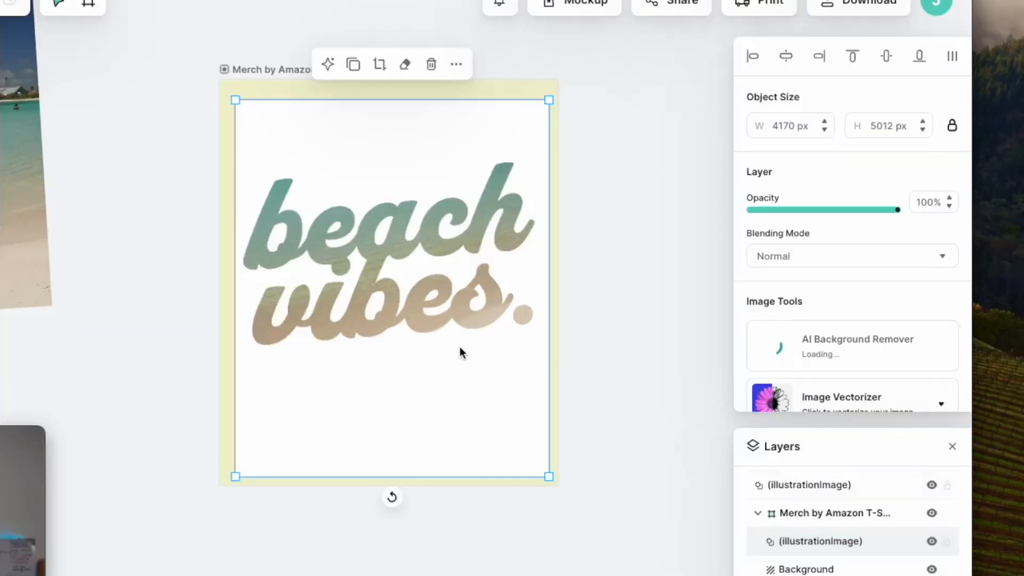
pyautogui.scroll(5, 537, 344)
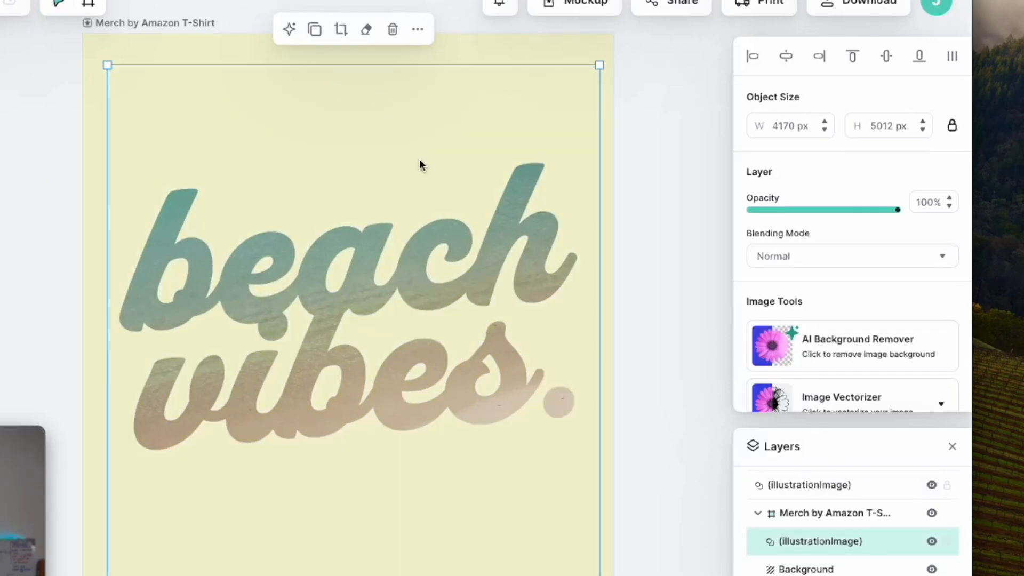
# - Move the cut-out lettering off the artboard to check its transparency and bring it back onto the artboard
pyautogui.moveTo(446, 496); pyautogui.dragTo(643, 297)
pyautogui.hscroll(2, 630, 300)
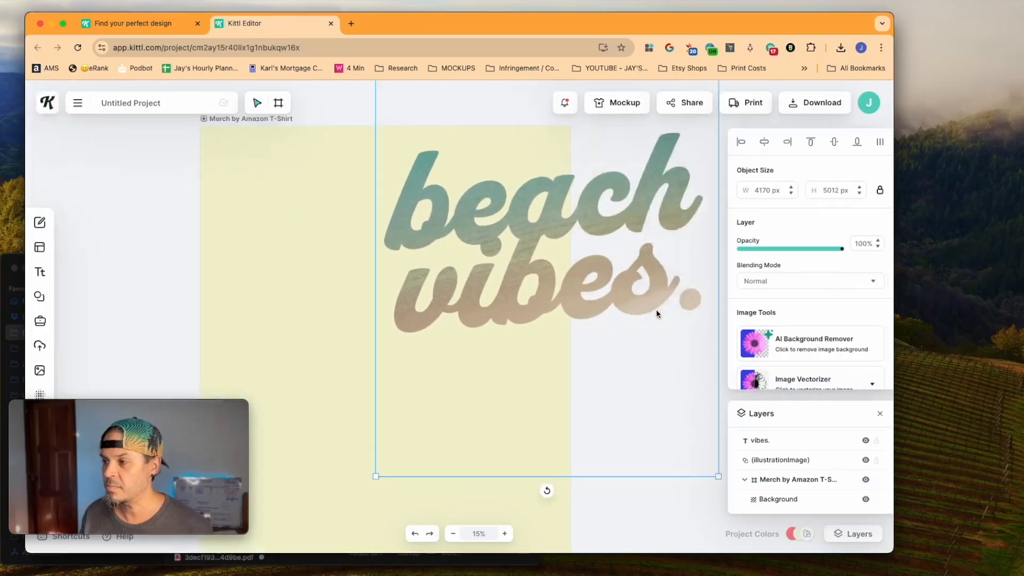
pyautogui.hscroll(4, 656, 309)
pyautogui.moveTo(415, 296); pyautogui.dragTo(680, 317)
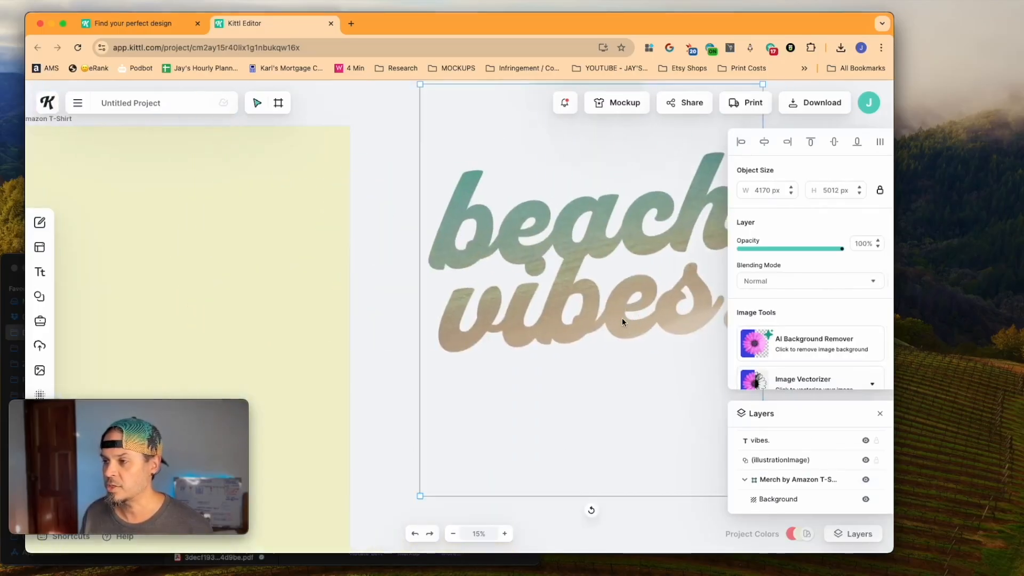
pyautogui.moveTo(528, 307); pyautogui.dragTo(305, 355)
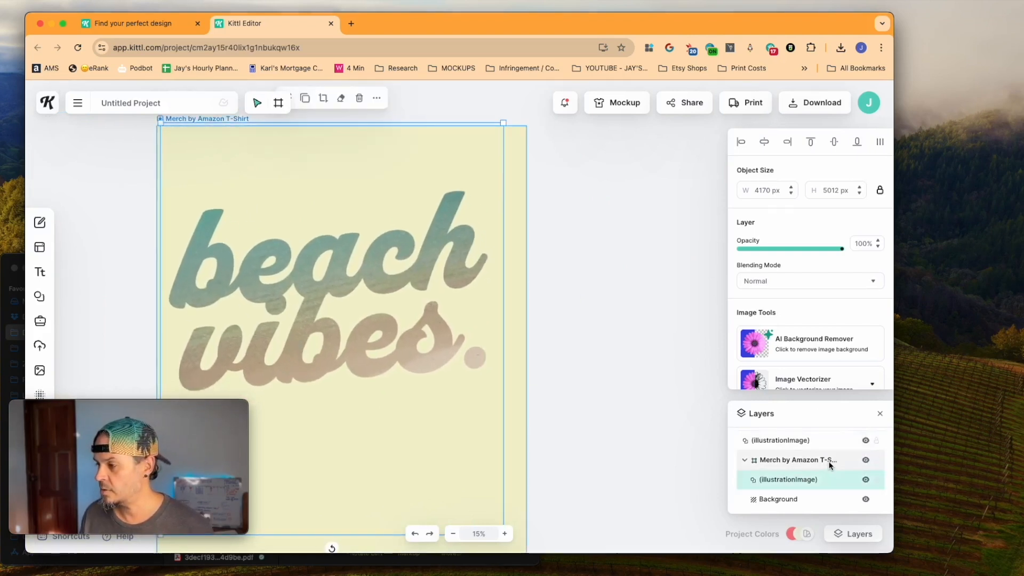
# - Change the artboard's background colour to light blue CFEEF2 behind the cut-out lettering
pyautogui.click(777, 498)
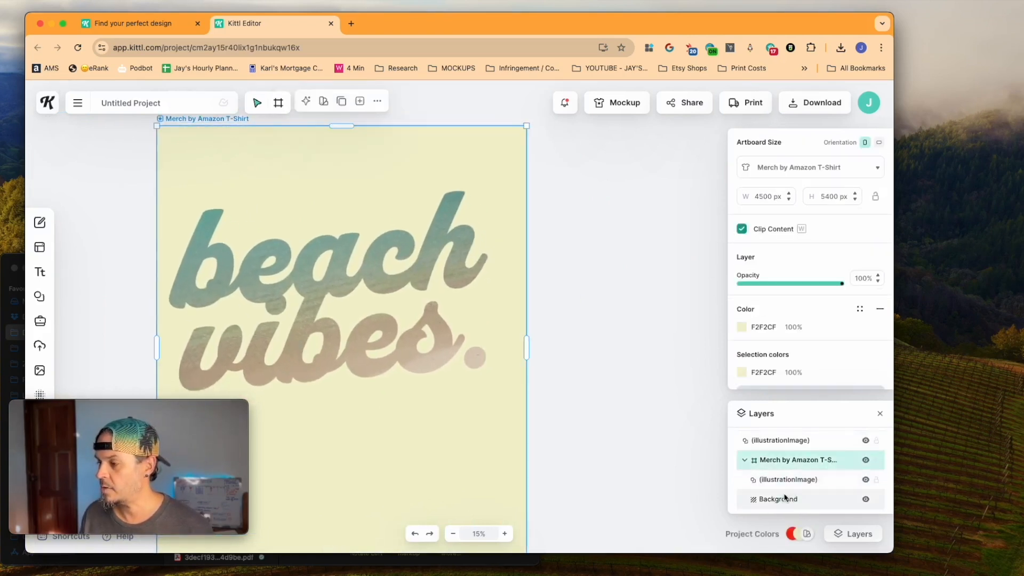
pyautogui.click(741, 327)
pyautogui.moveTo(599, 448); pyautogui.dragTo(658, 448)
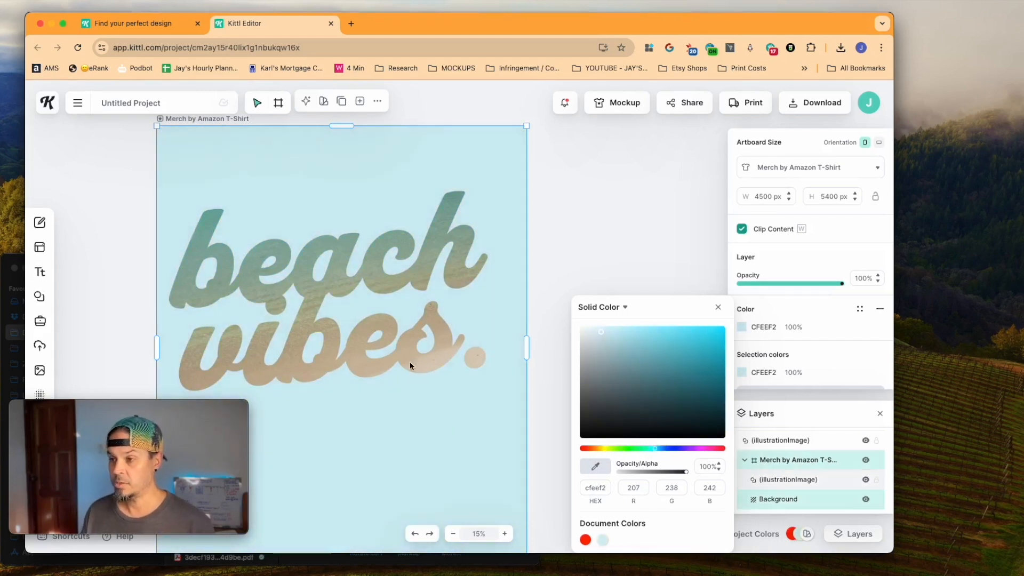
pyautogui.click(411, 374)
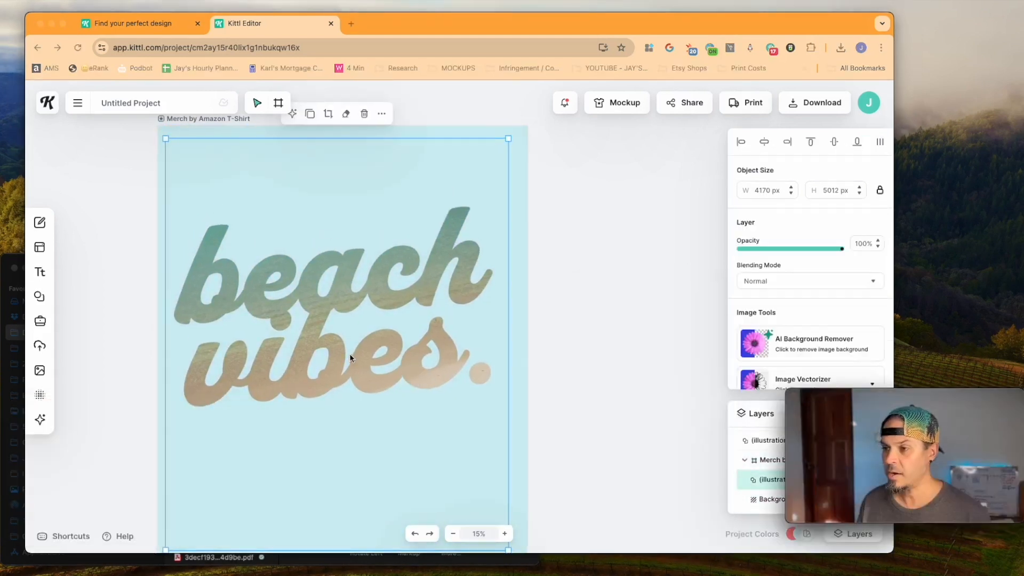
# - Hide the artboard's background layer and download the design as a 4500 × 5400 px PNG at resolution 300 with Remove Background enabled
pyautogui.scroll(-3, 405, 374)
pyautogui.hscroll(-2, 405, 374)
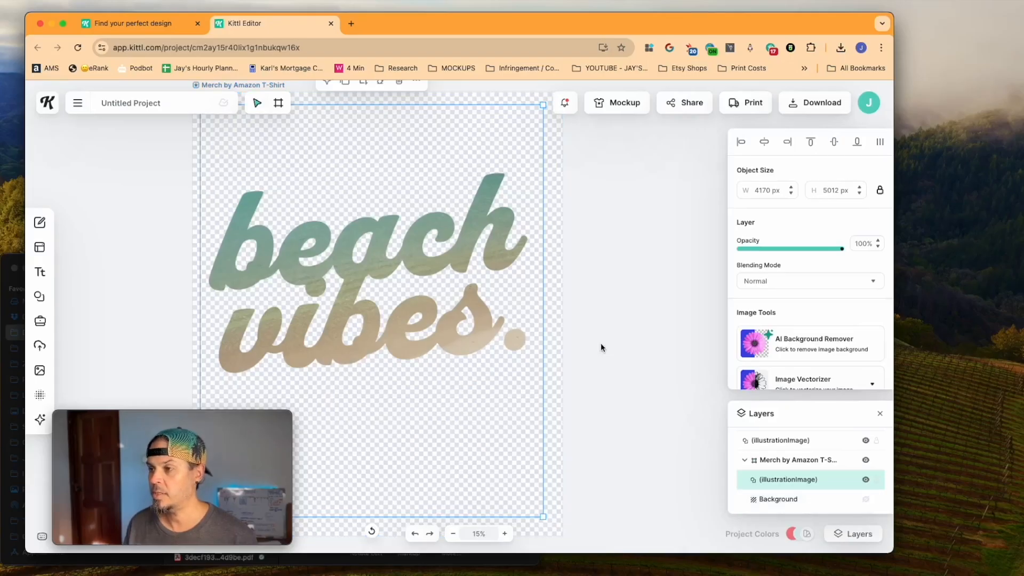
pyautogui.click(601, 344)
pyautogui.click(829, 111)
pyautogui.click(843, 302)
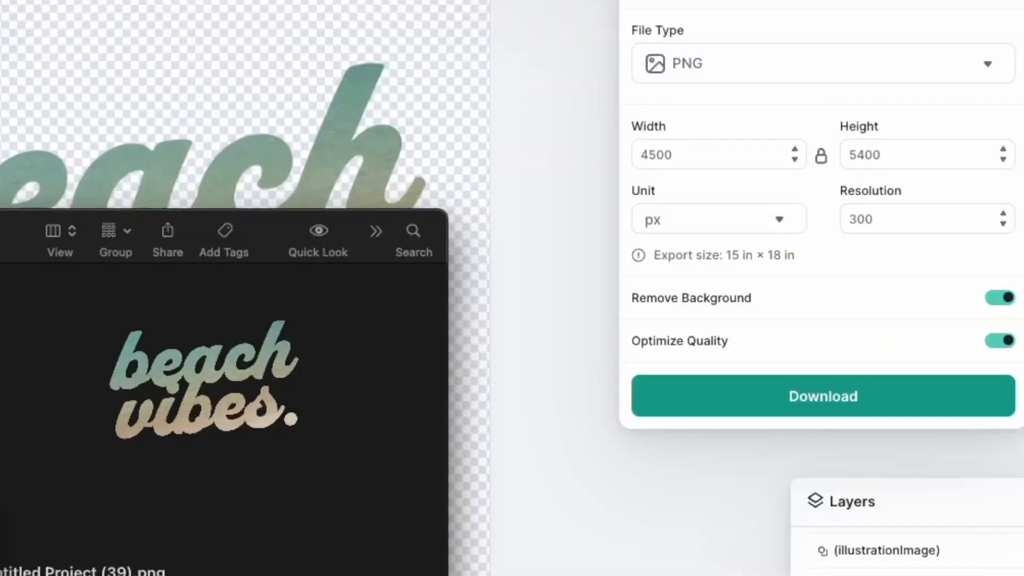
pyautogui.click(162, 26)
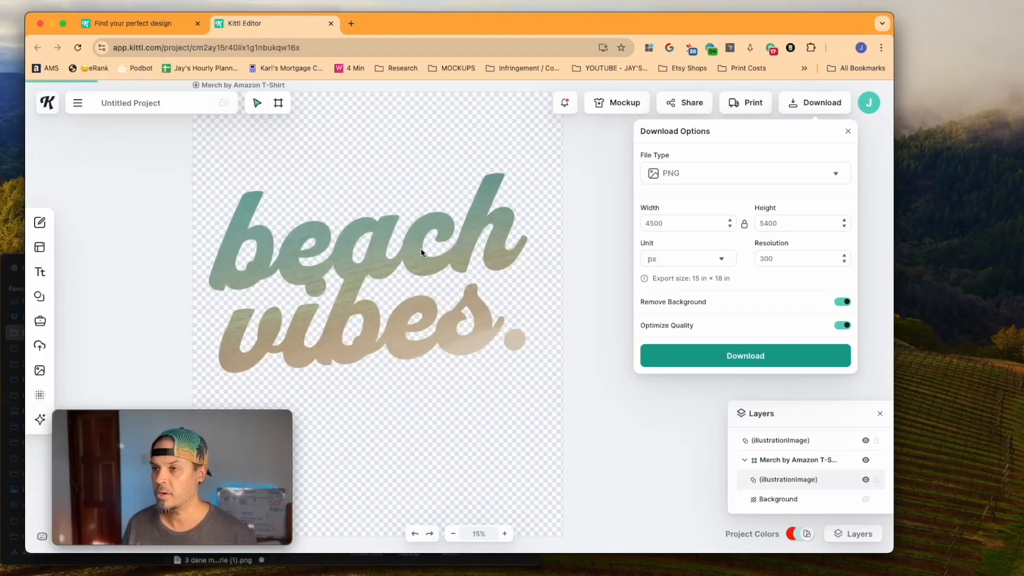
# - Replace the artboard's lettering with the downloaded transparent PNG, enlarged to about 4499 × 5407 px and aligned to fill the artboard
pyautogui.scroll(-5, 354, 299)
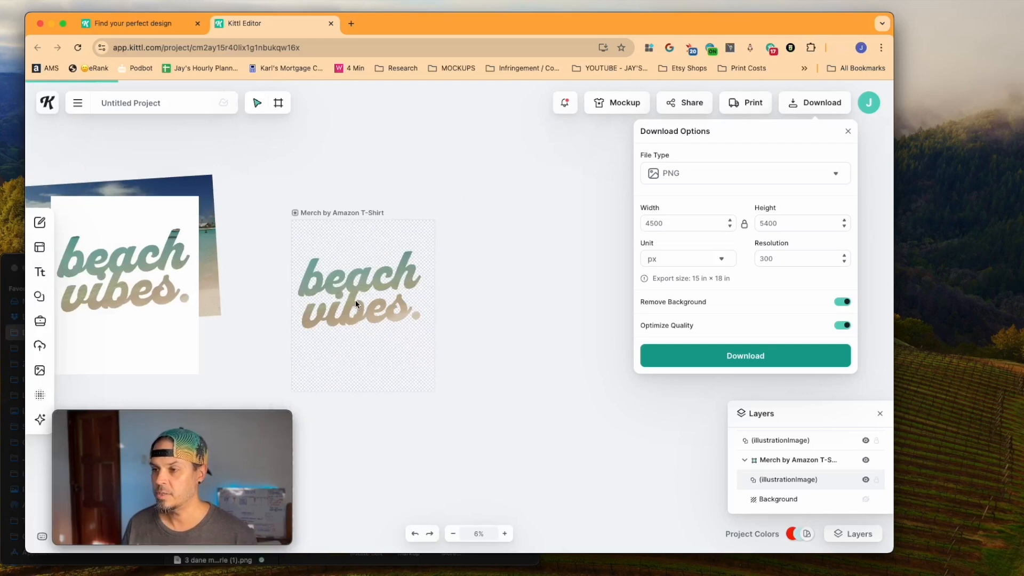
pyautogui.moveTo(367, 289); pyautogui.dragTo(181, 344)
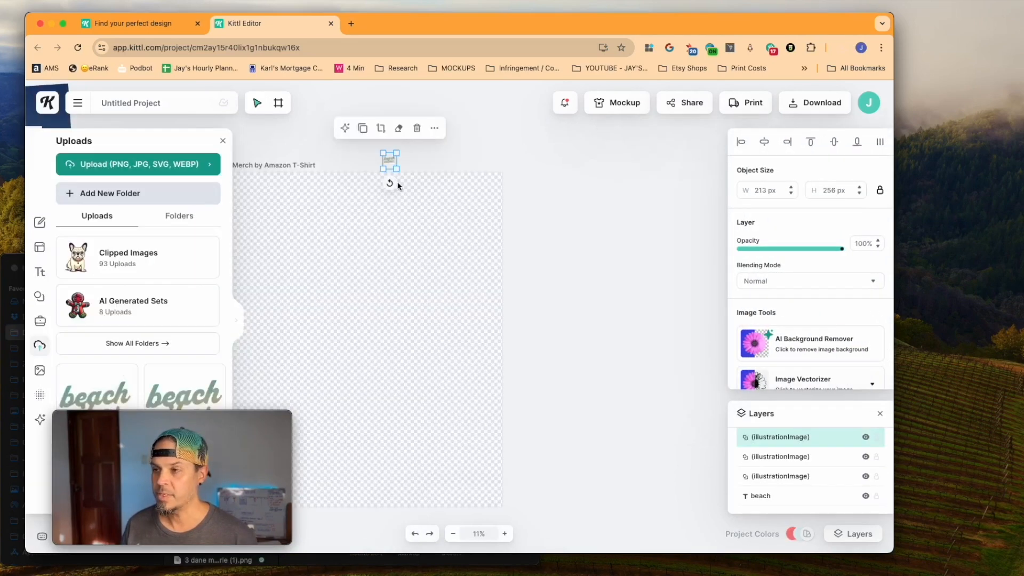
pyautogui.moveTo(434, 262); pyautogui.dragTo(360, 291)
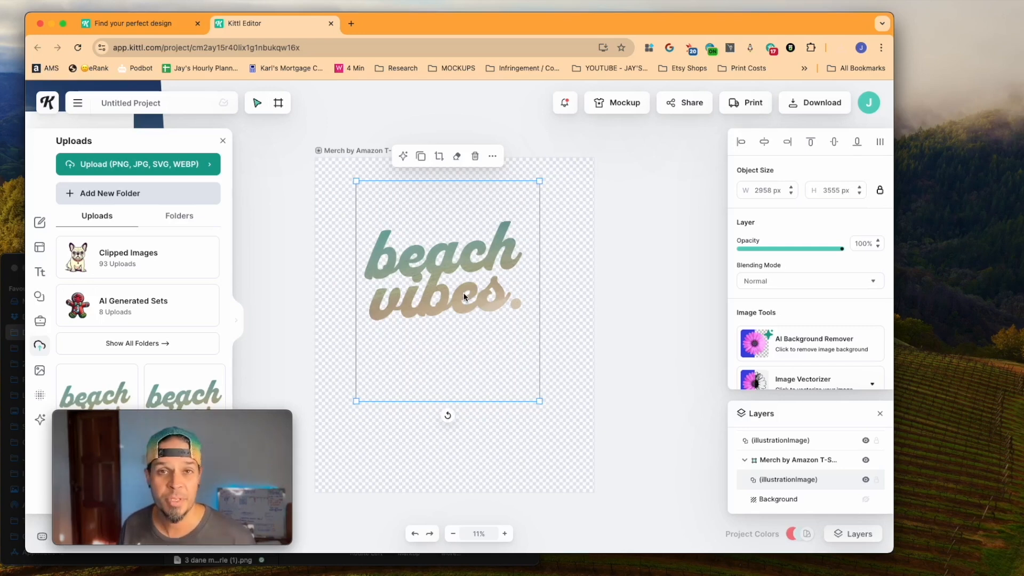
pyautogui.moveTo(539, 401); pyautogui.dragTo(657, 493)
pyautogui.moveTo(487, 336); pyautogui.dragTo(448, 313)
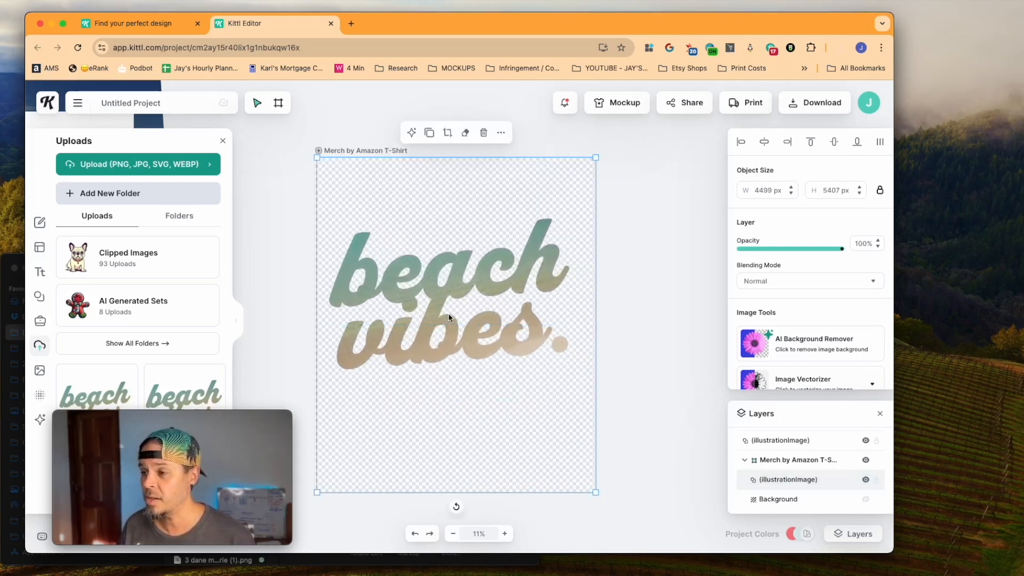